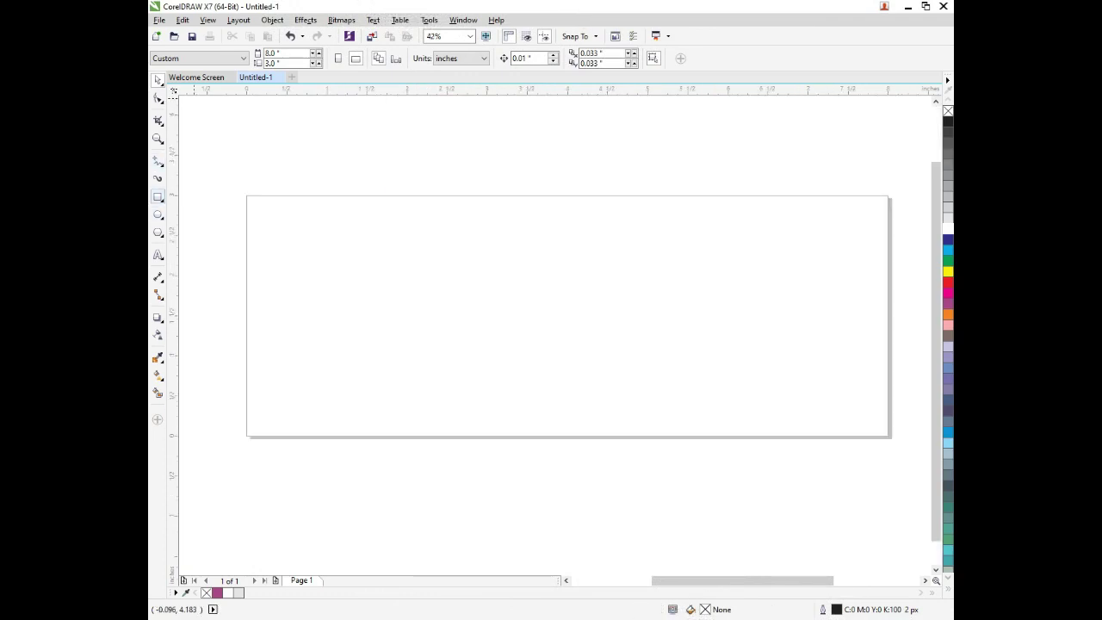
Create a page-sized 8 × 3 inch rectangle and convert it to curves.
double_click(158, 197)
key(ctrl+q)
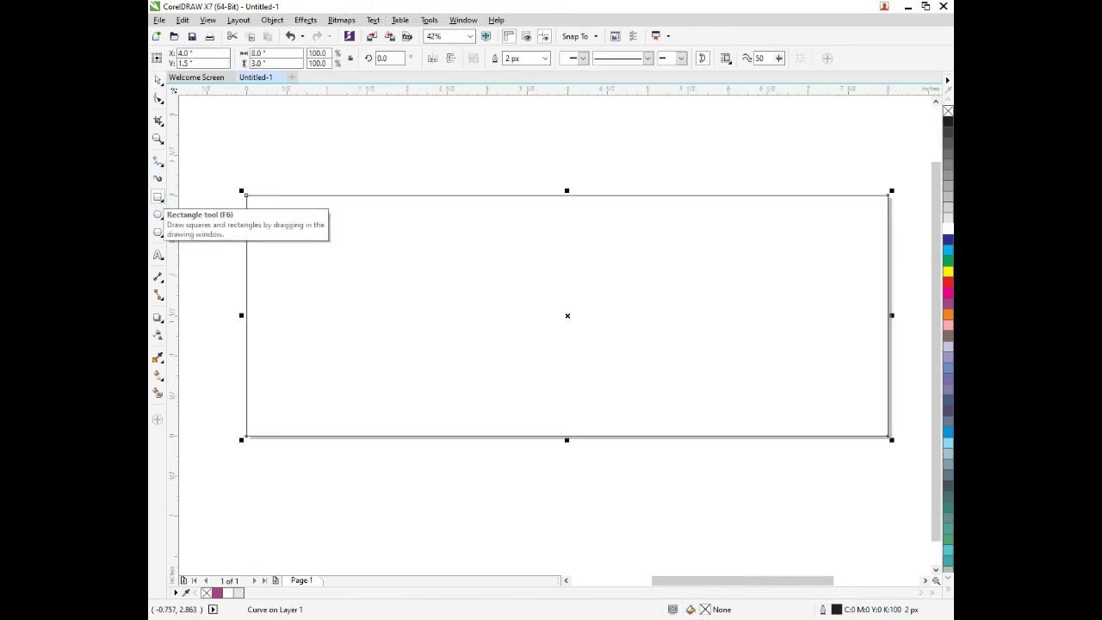
Draw a rectangle about 4.18 × 3.81 inches overlapping the left half of the page.
scroll(394, 235, down, 1)
click(158, 197)
key(F2)
drag(230, 180, 587, 414)
drag(264, 168, 671, 537)
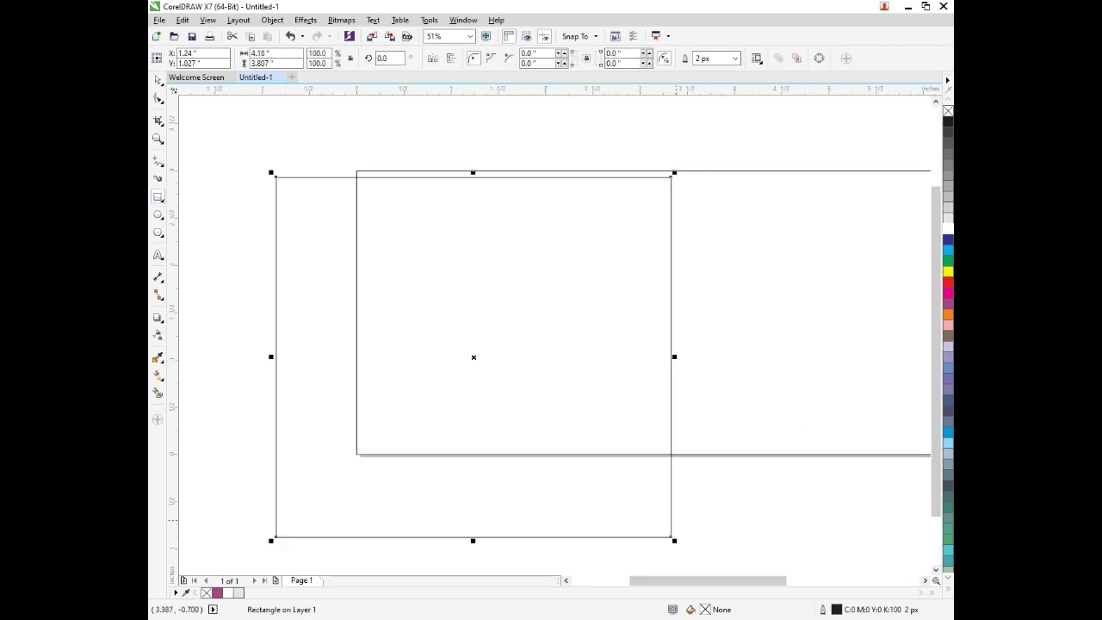
scroll(590, 377, down, 1)
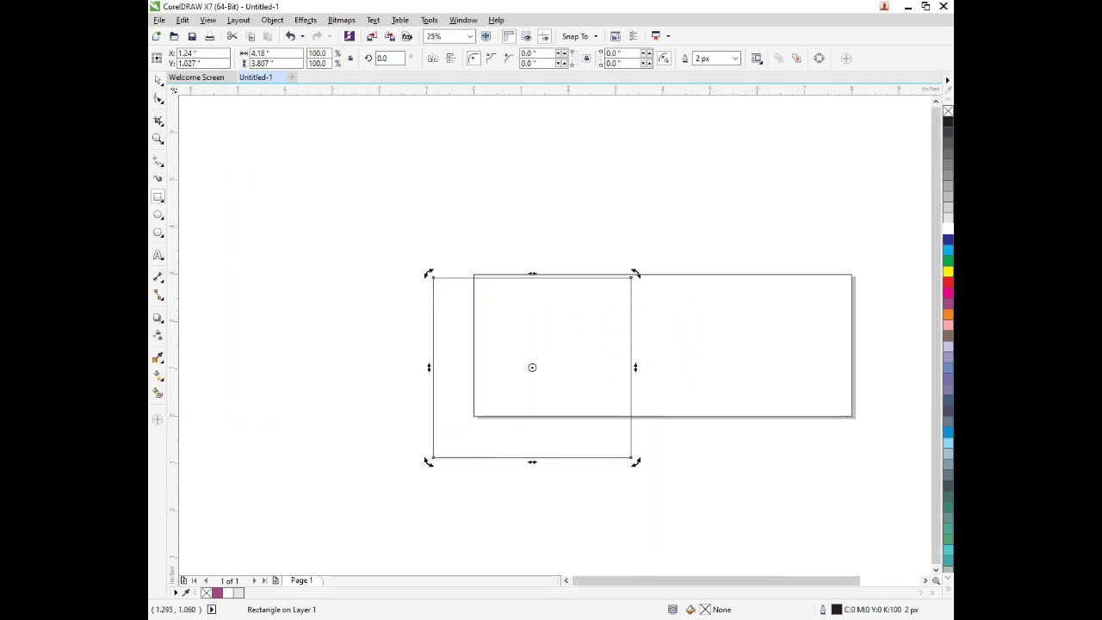
Rotate the square into a diamond over the page's left edge and create a smaller copy scaled to 33.2%.
drag(632, 276, 664, 374)
key(space)
drag(538, 366, 479, 360)
drag(343, 498, 523, 458)
right_click(523, 458)
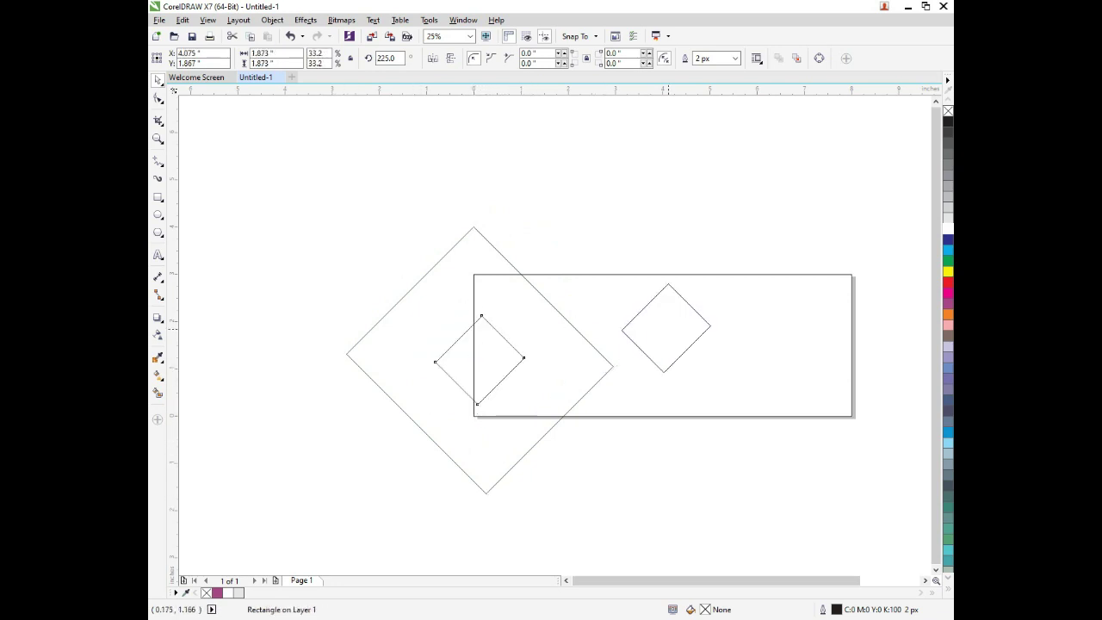
Mirror the small diamond vertically and place it in the upper middle of the page, at about X 3.407, Y 2.001 inches.
drag(666, 327, 643, 325)
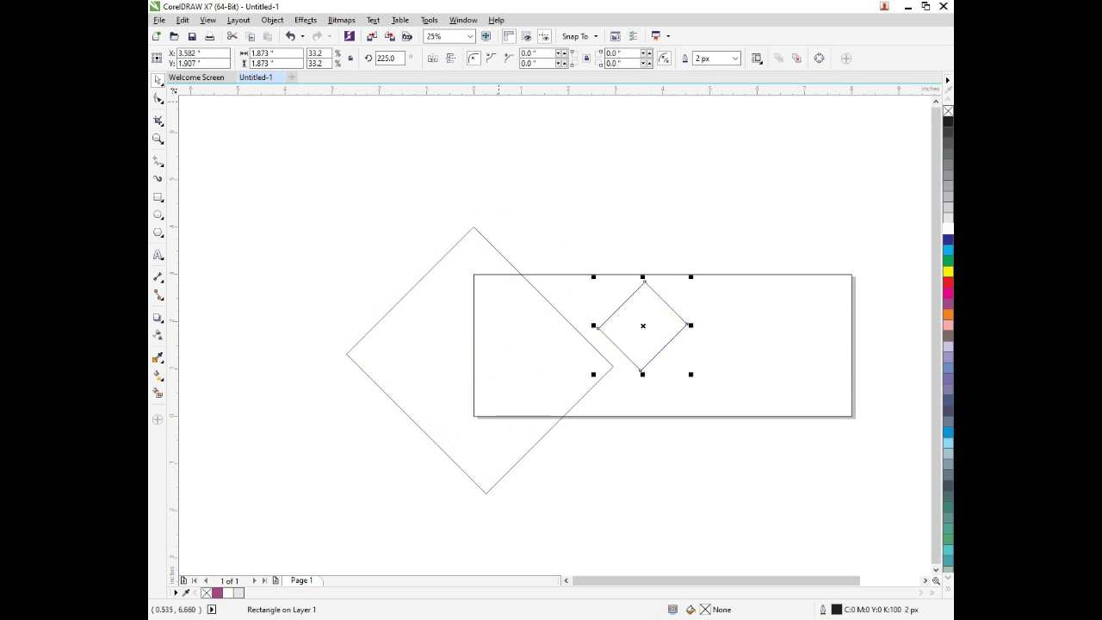
click(450, 58)
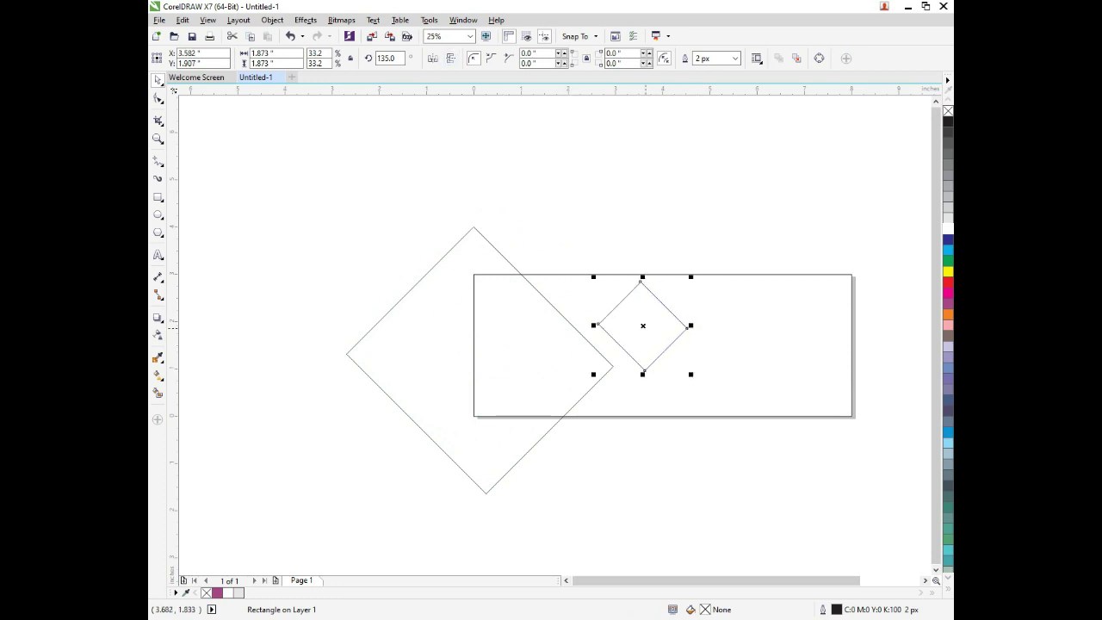
drag(647, 329, 635, 321)
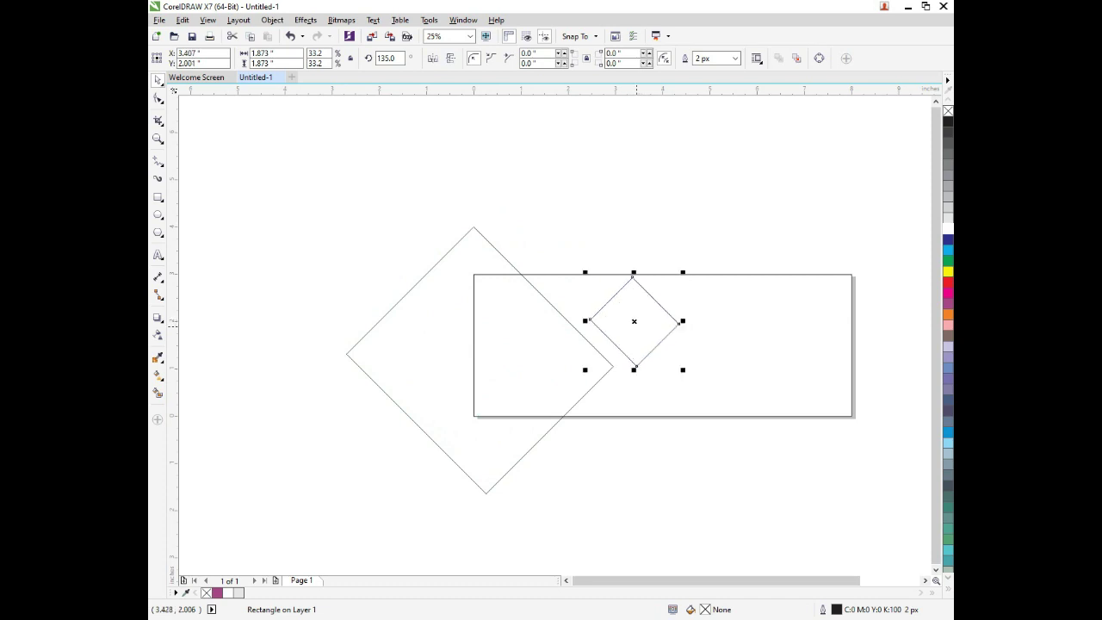
Place a second large diamond over the page's right half, centred at about X 6.715, Y 0.961 inches.
click(533, 353)
drag(480, 359, 790, 370)
scroll(670, 223, up, 1)
scroll(671, 224, down, 1)
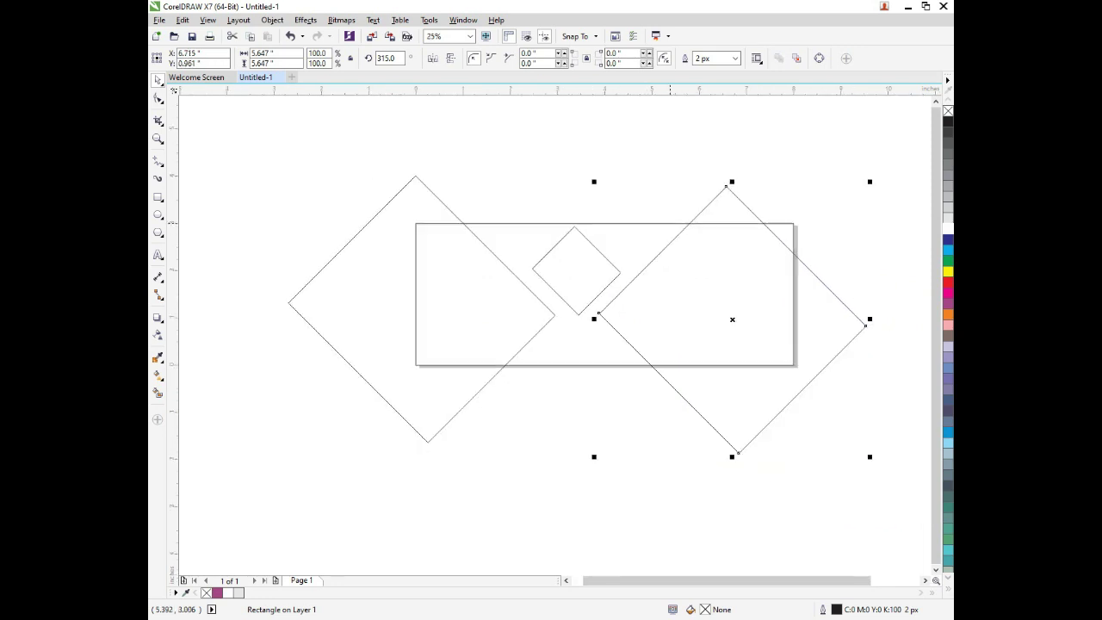
Group all three diamonds and move the group to the page's horizontal centre at X 4.0 inches.
drag(775, 580, 805, 580)
scroll(439, 196, up, 1)
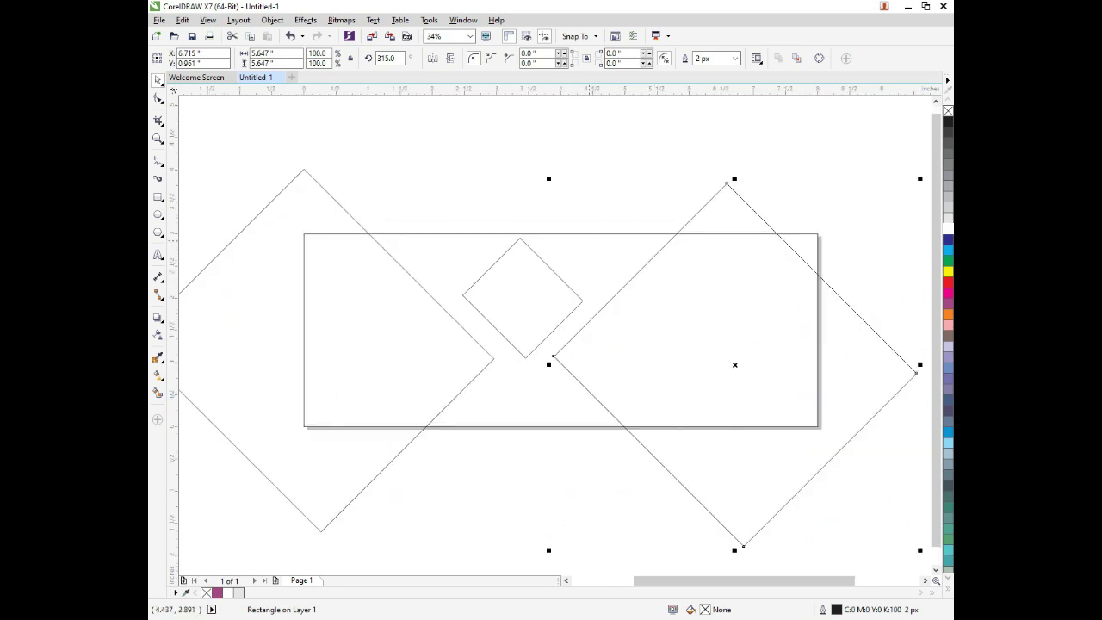
click(484, 277)
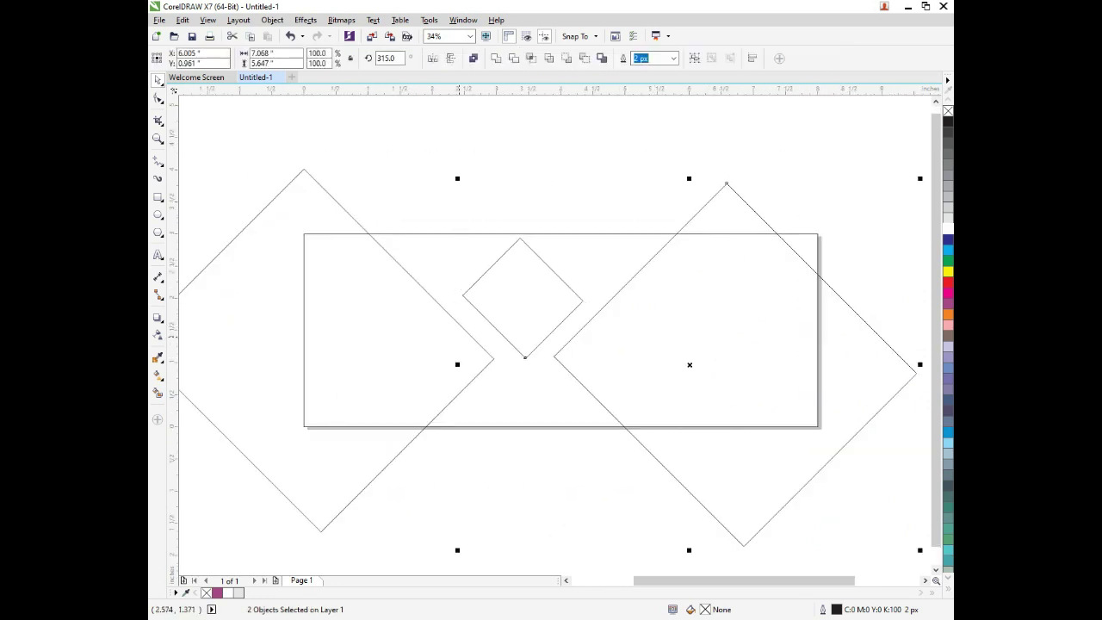
scroll(560, 318, down, 1)
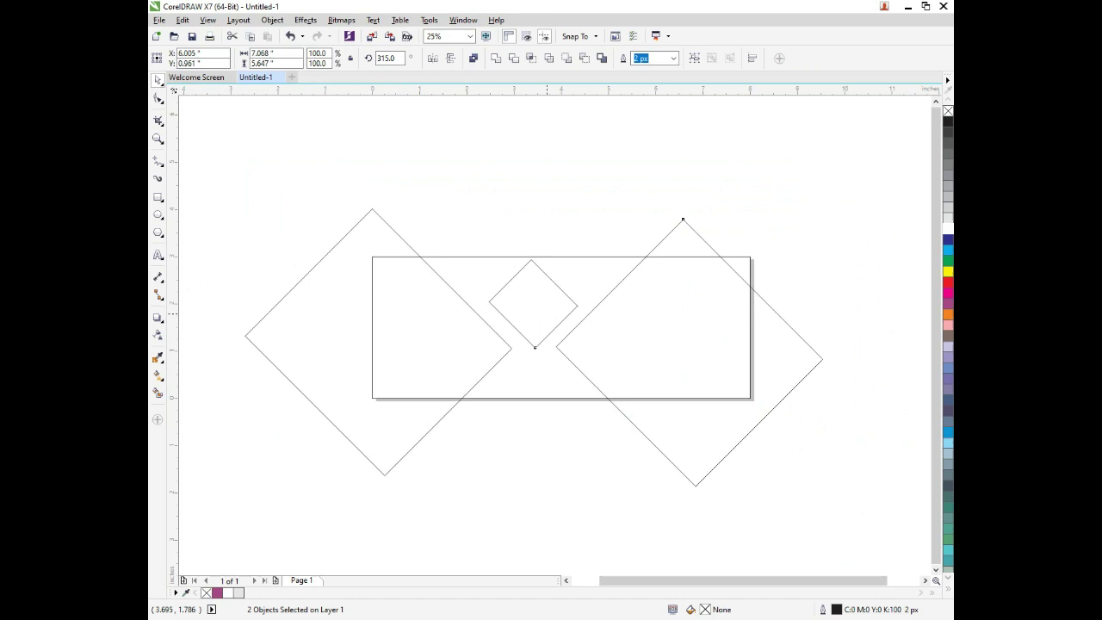
shift+click(507, 347)
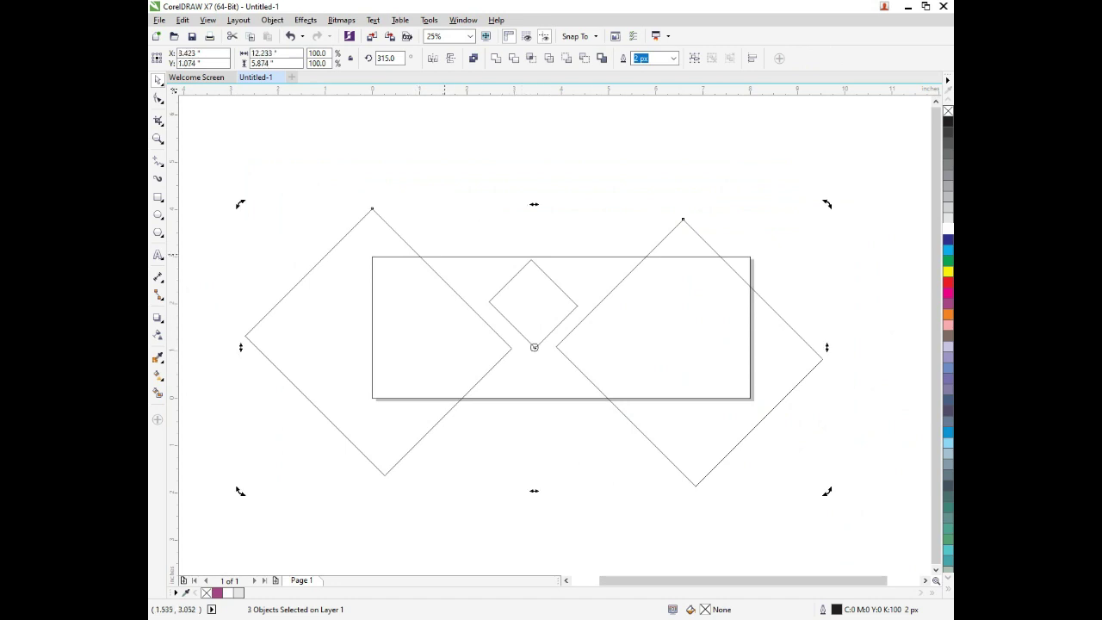
key(ctrl+g)
drag(533, 347, 560, 347)
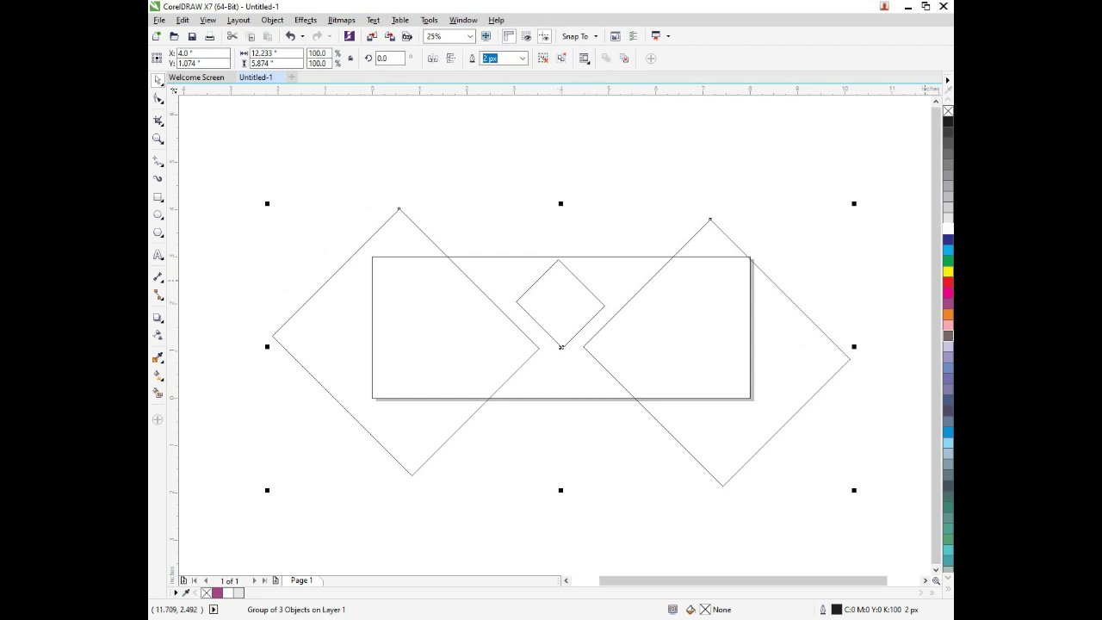
Fill the diamond group with brown (C0 M20 Y20 K60) and give it a white 10 px outline.
click(947, 335)
right_click(947, 229)
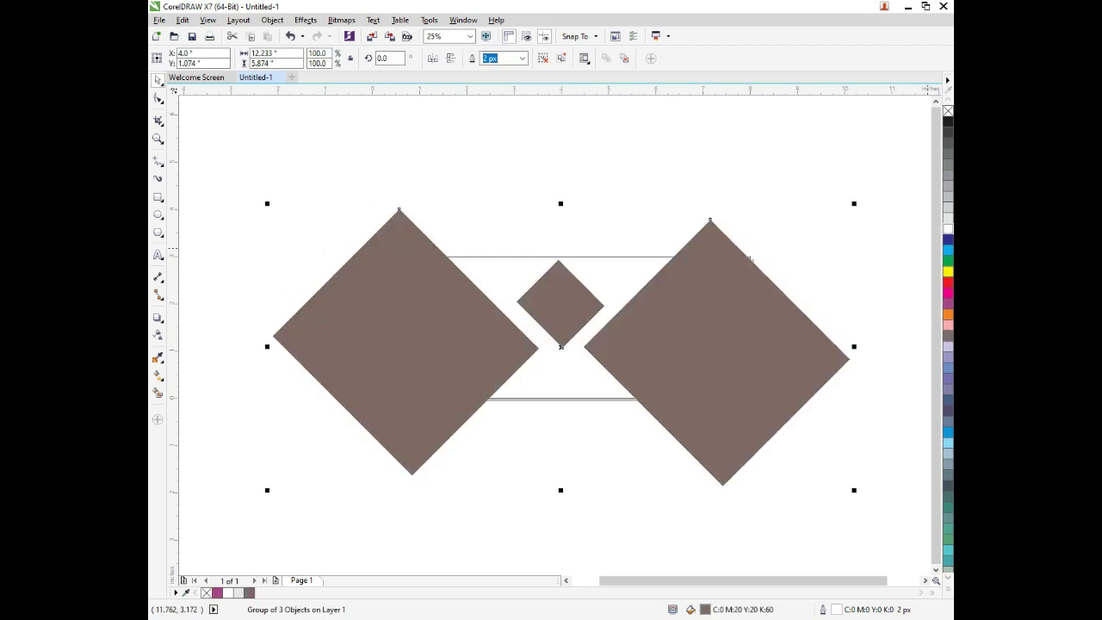
key(F12)
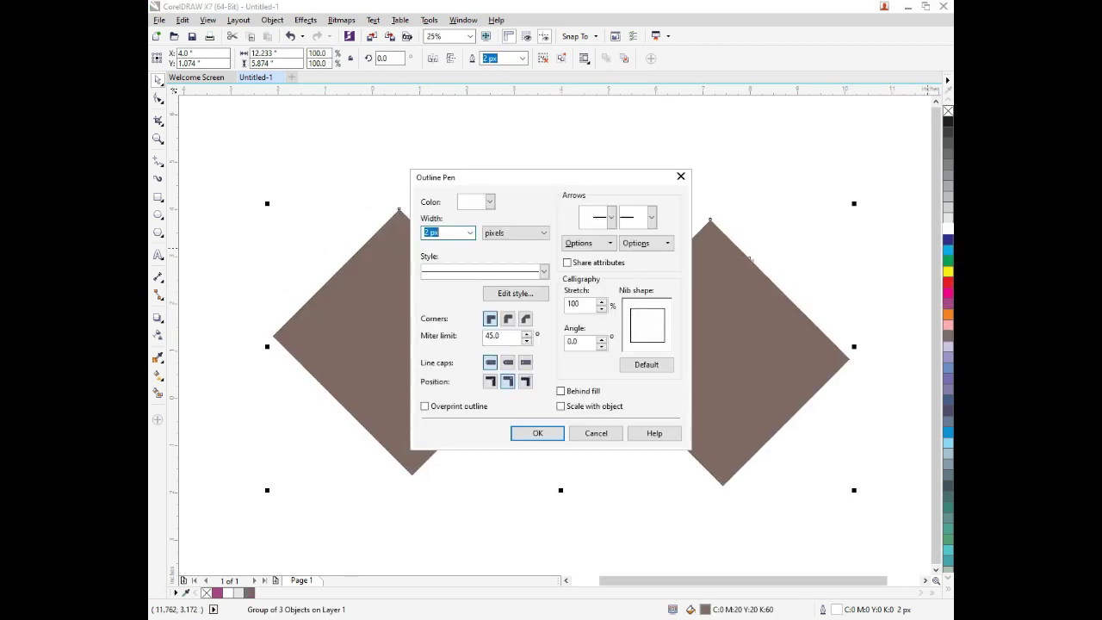
key(Return)
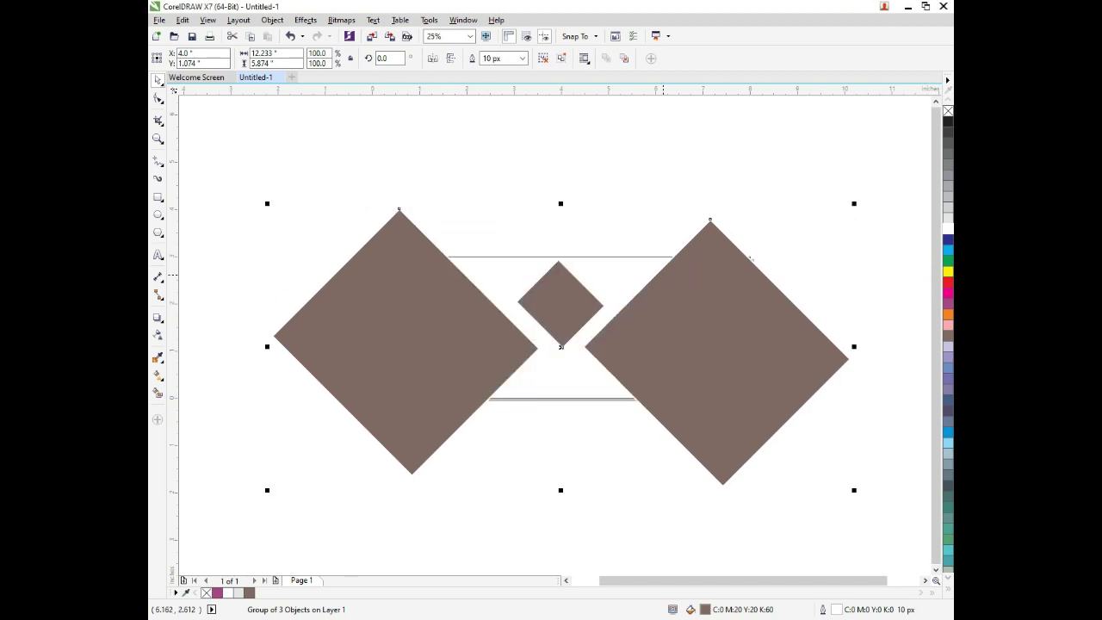
PowerClip the diamond group inside the page-sized rectangle.
click(272, 19)
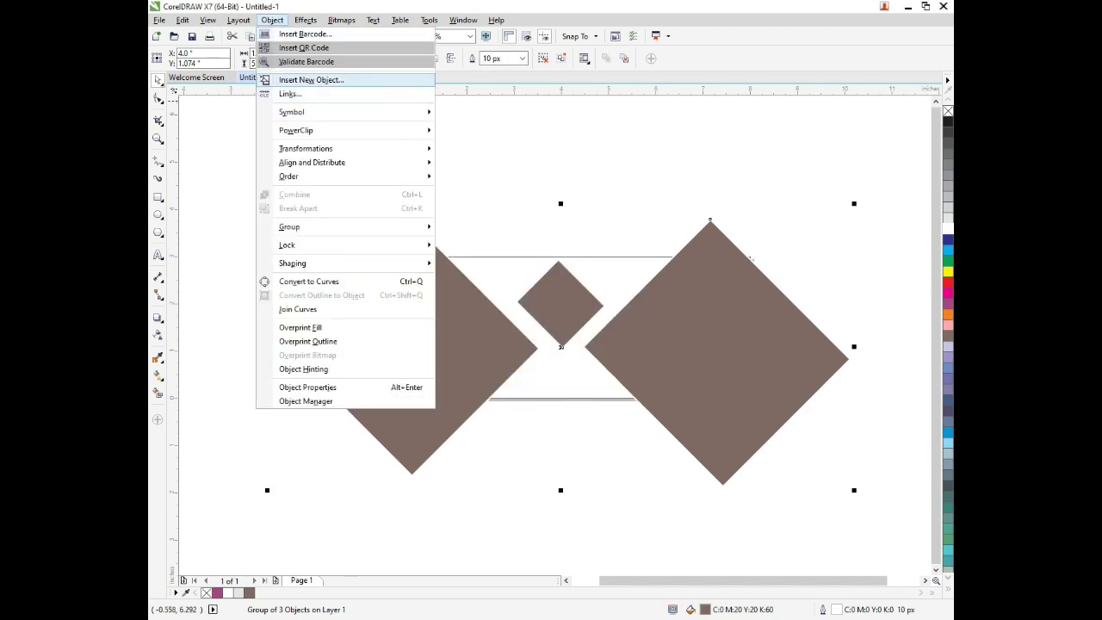
mouse_move(296, 130)
click(491, 131)
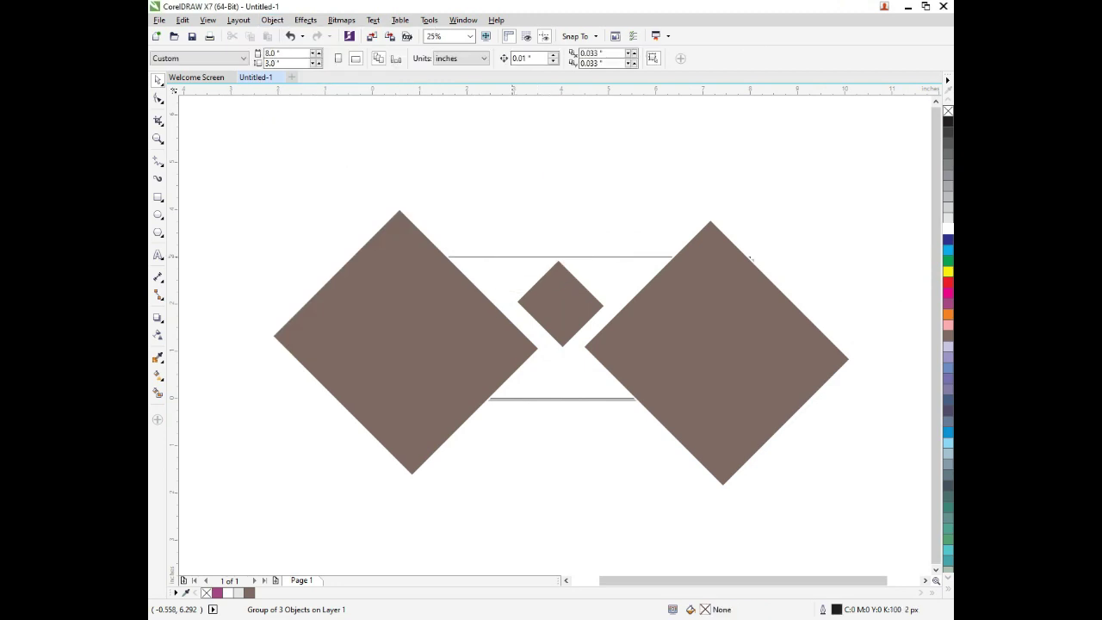
click(750, 257)
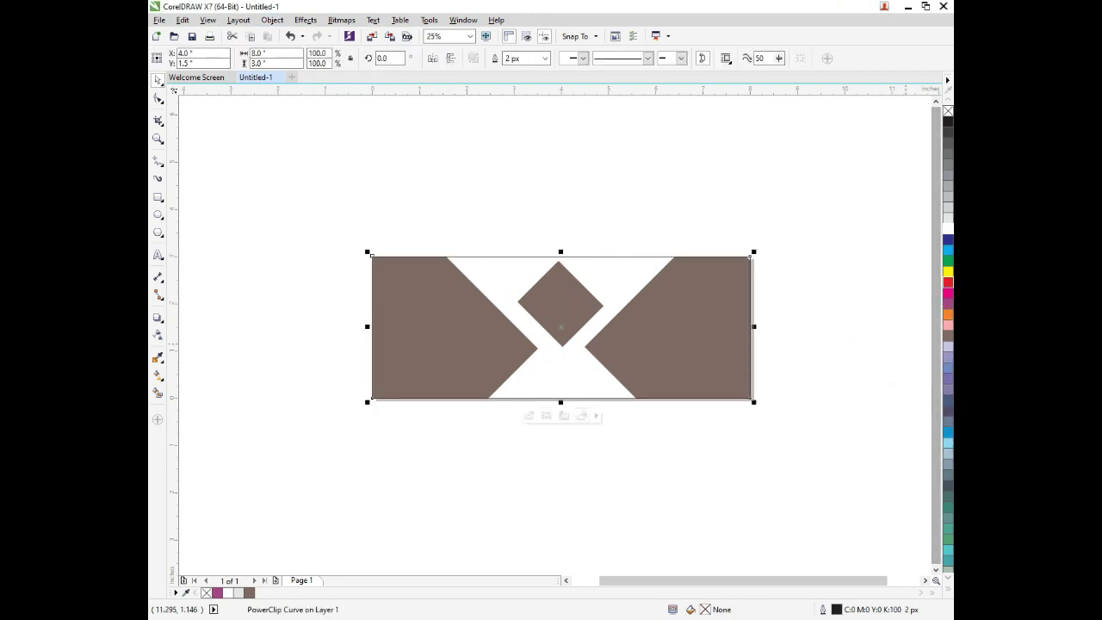
Fill the page-sized rectangle with dark red, C29 M100 Y100 K41.
click(947, 283)
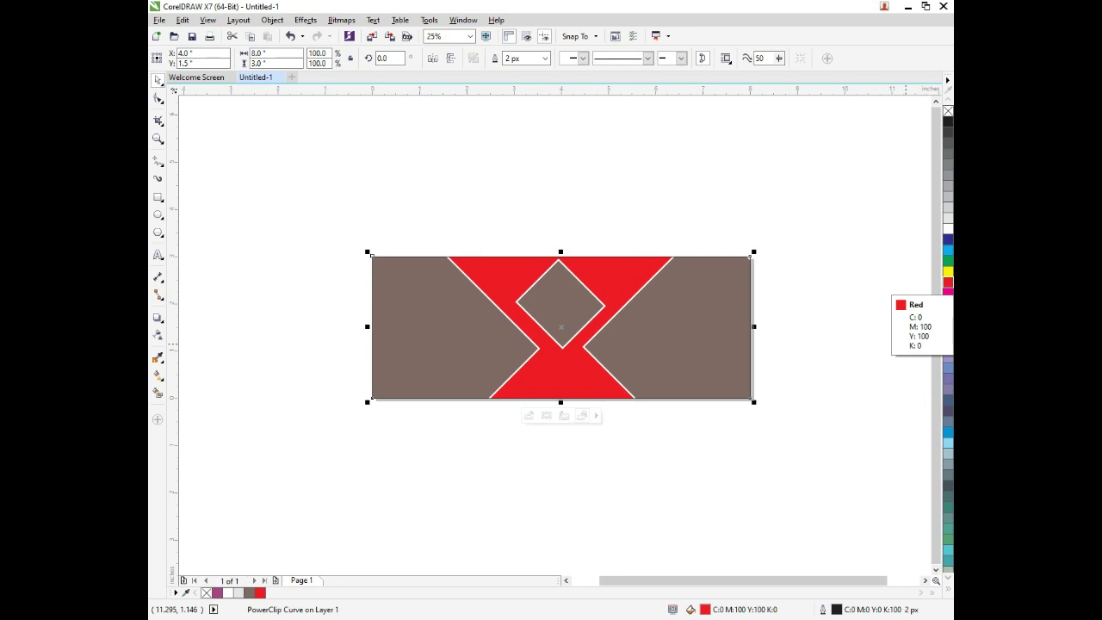
key(F11)
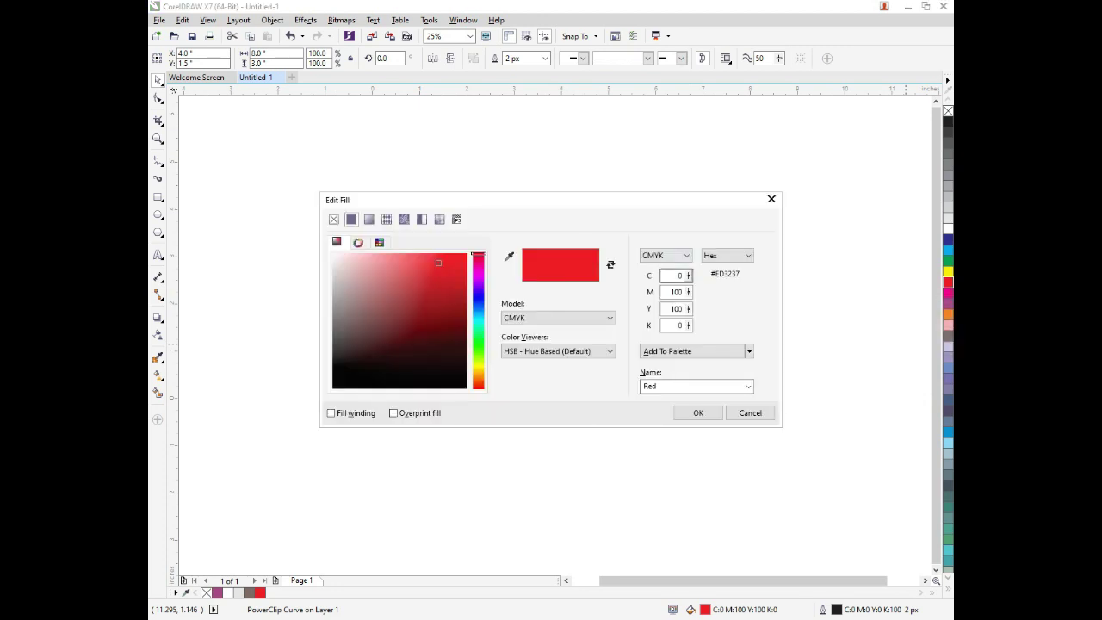
click(444, 317)
click(698, 413)
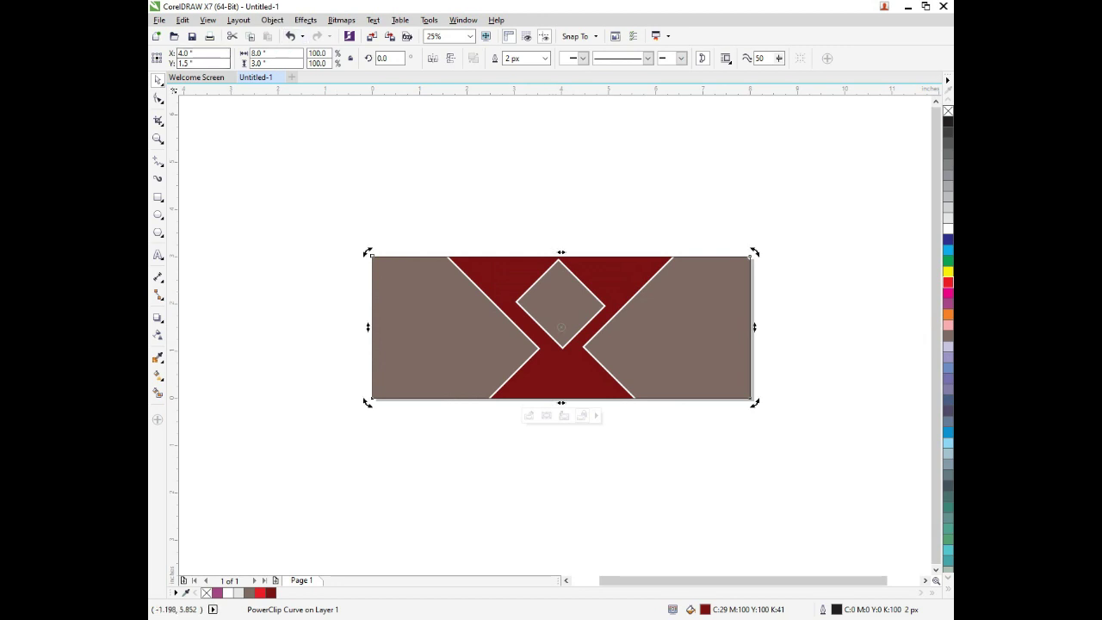
click(311, 188)
Switch to File Explorer and bring the seated couple, close-up couple and two-women wedding photos into the CorelDRAW page.
click(909, 7)
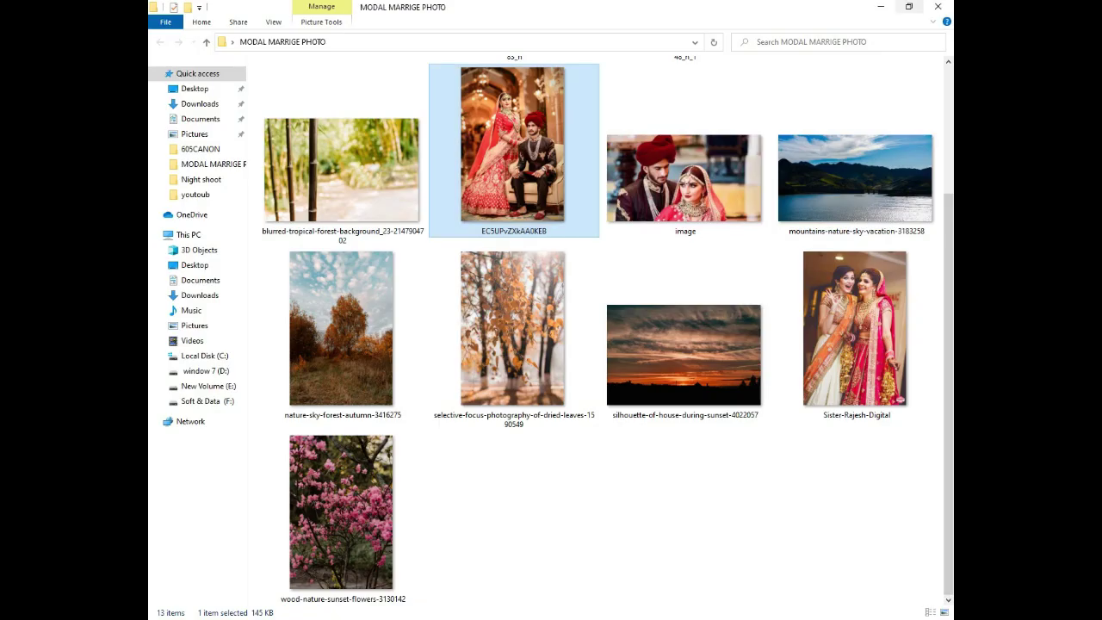
ctrl+click(688, 182)
ctrl+click(852, 331)
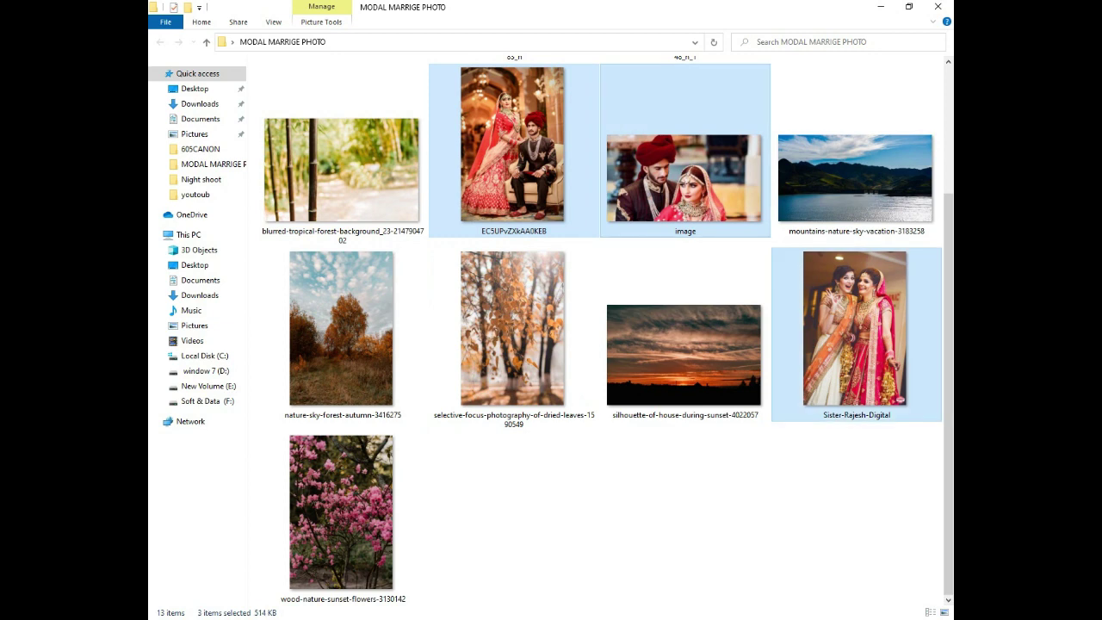
drag(708, 193, 480, 409)
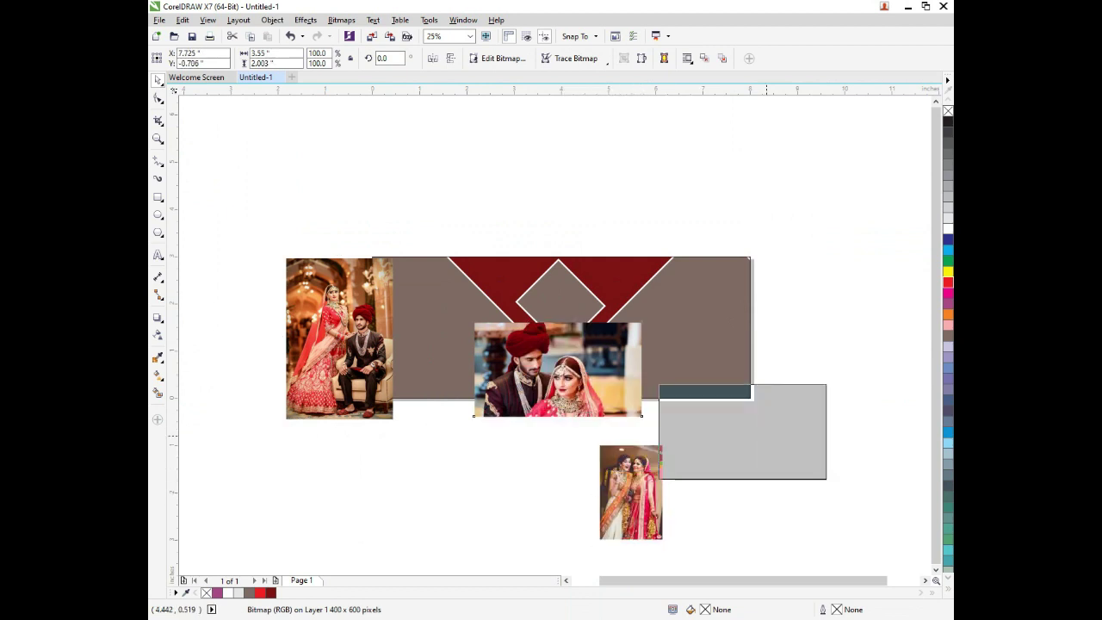
Move the seated-couple photo aside and enlarge the close-up couple photo to about 5.56 × 3.14 inches over the page's left half.
drag(753, 406, 485, 359)
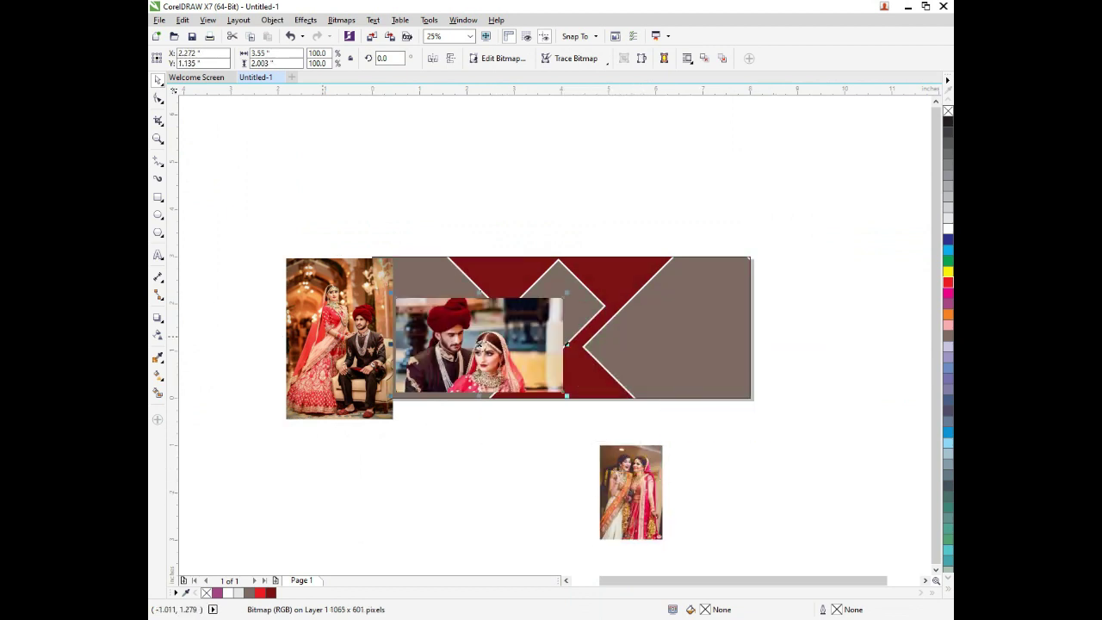
drag(340, 339, 295, 428)
click(454, 340)
drag(564, 345, 487, 299)
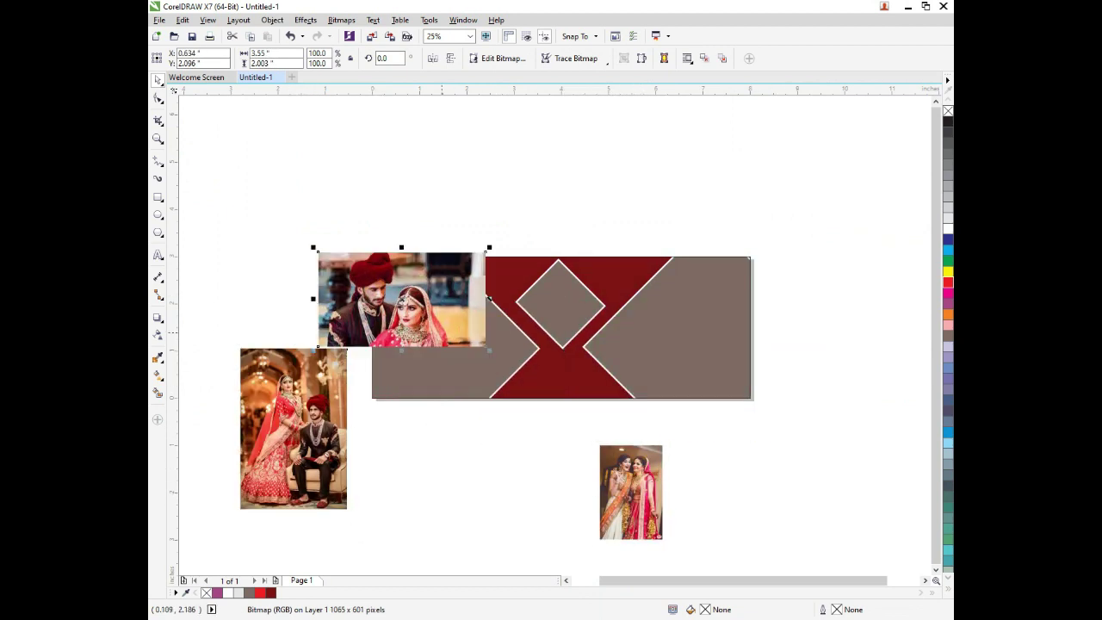
drag(489, 349, 577, 405)
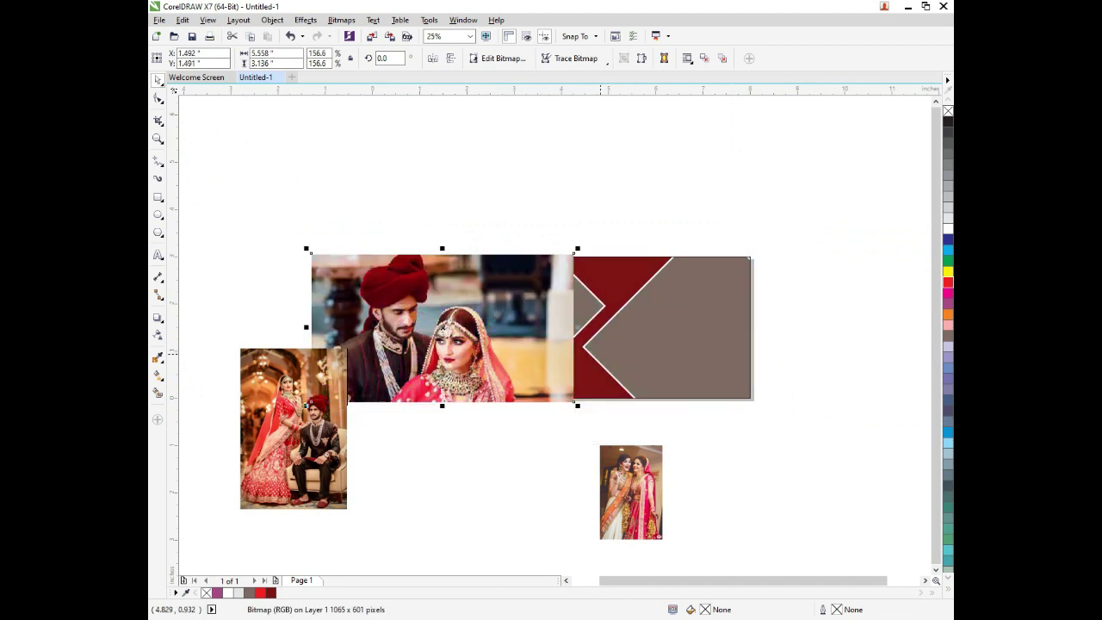
PowerClip the close-up couple photo inside the page-sized rectangle.
click(272, 20)
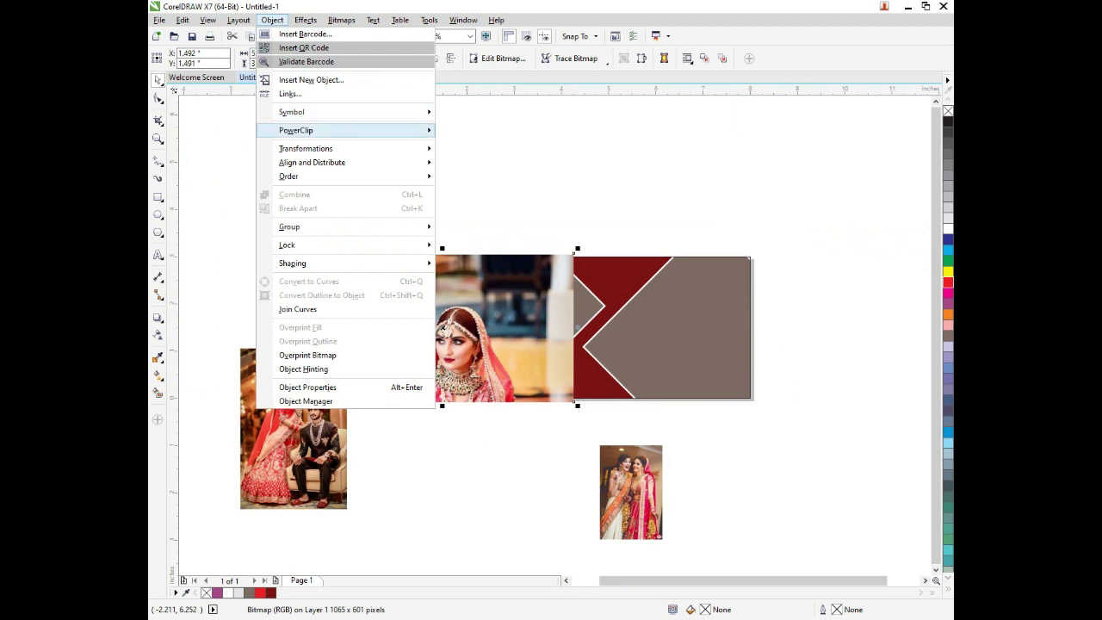
mouse_move(301, 130)
click(456, 133)
click(616, 288)
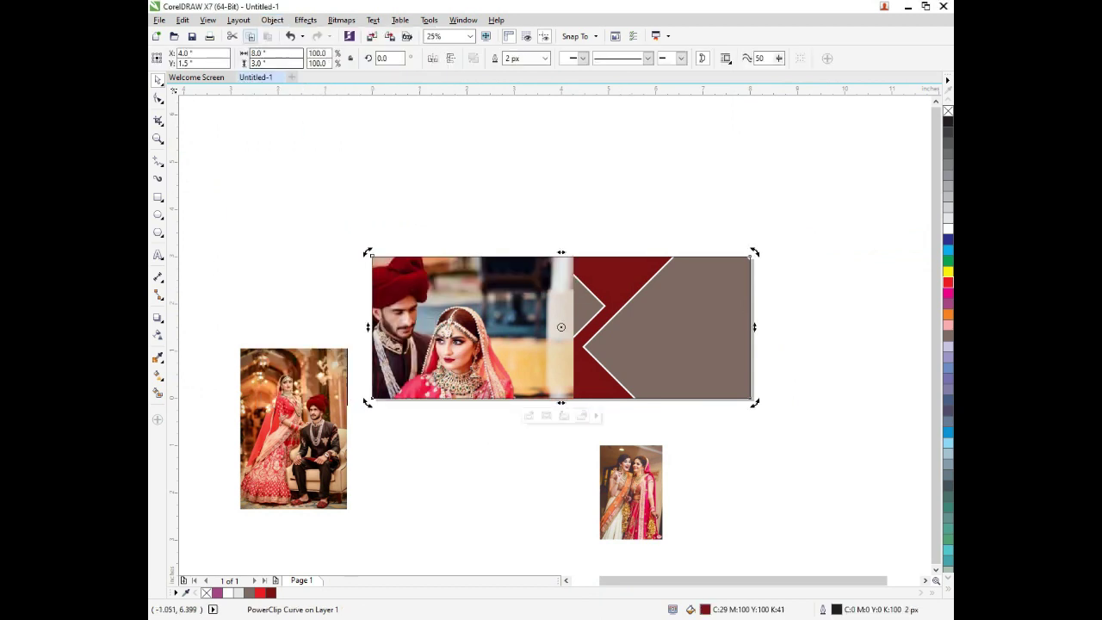
Open the rectangle's PowerClip contents for editing and send the close-up couple photo behind the diamonds.
key(F10)
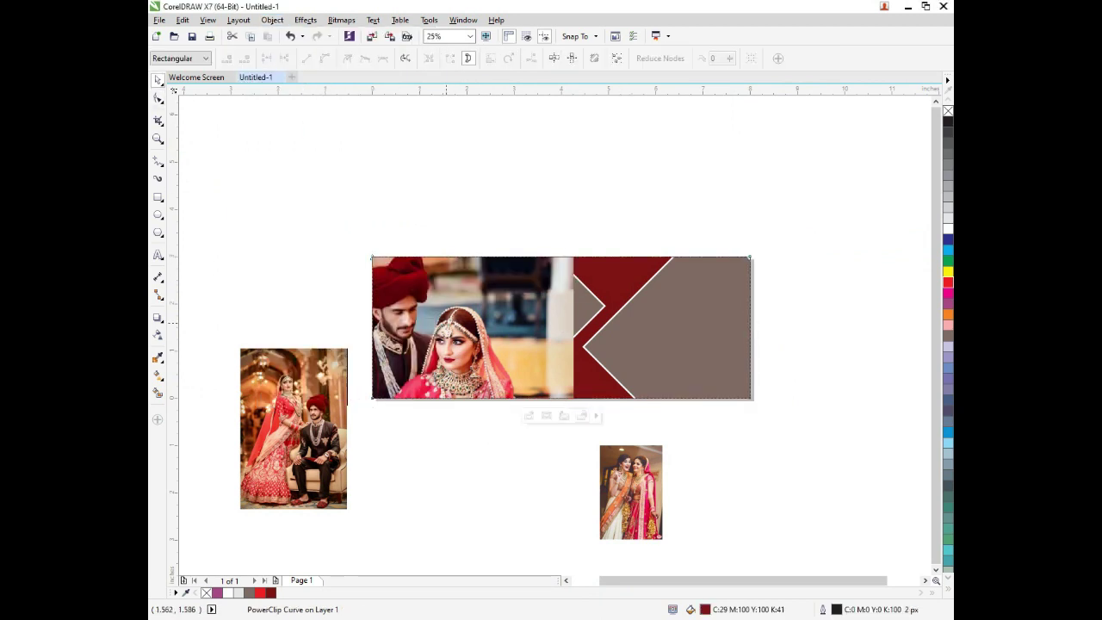
key(space)
click(272, 20)
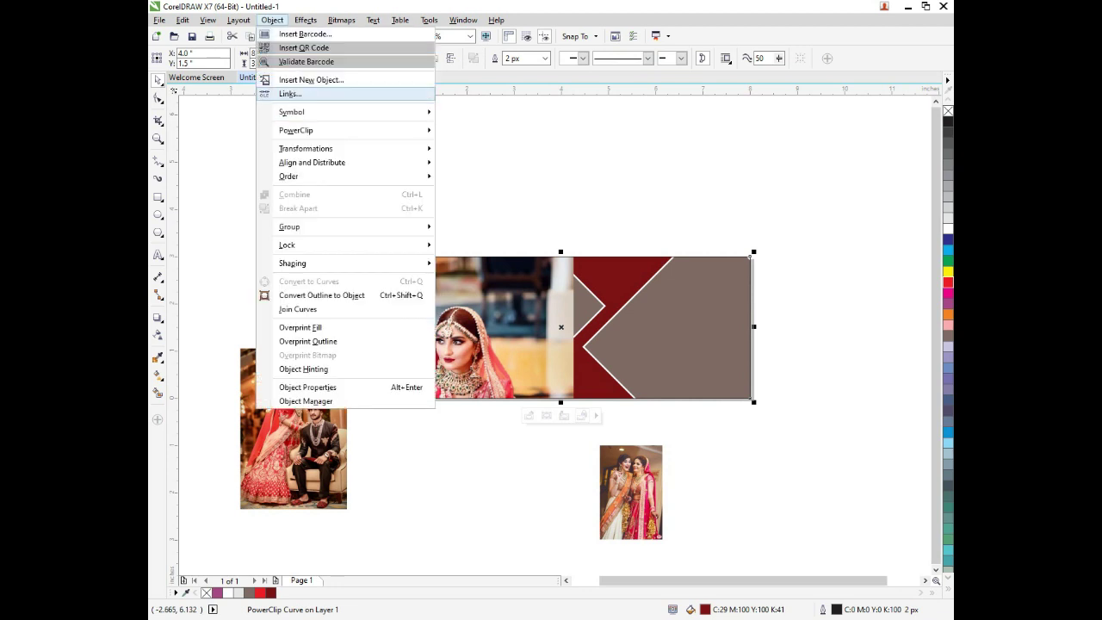
click(482, 161)
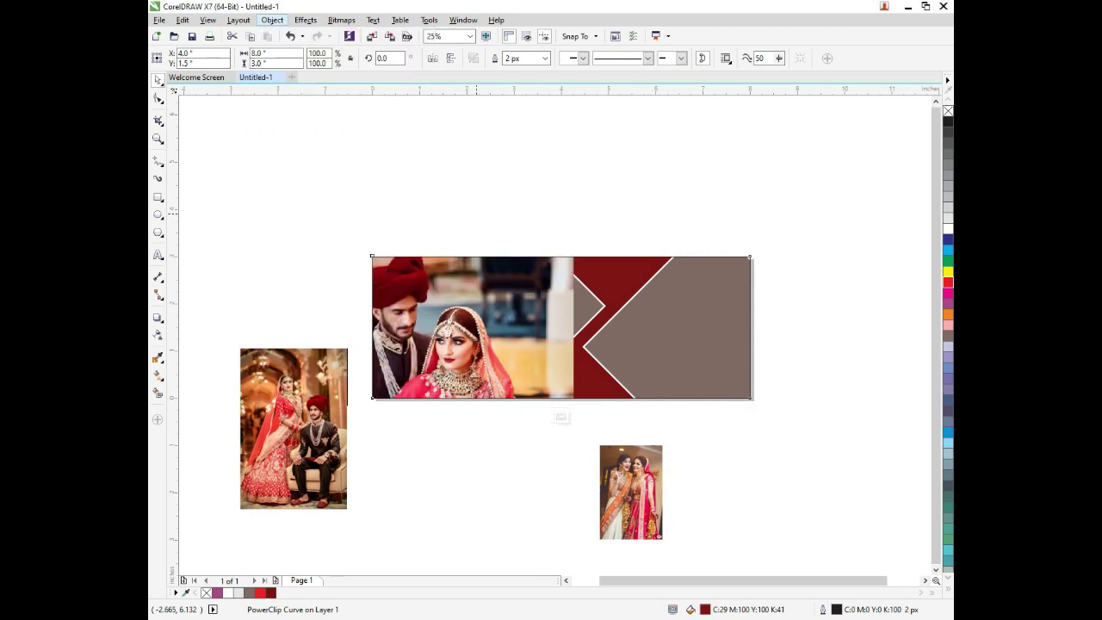
key(shift+Page_Down)
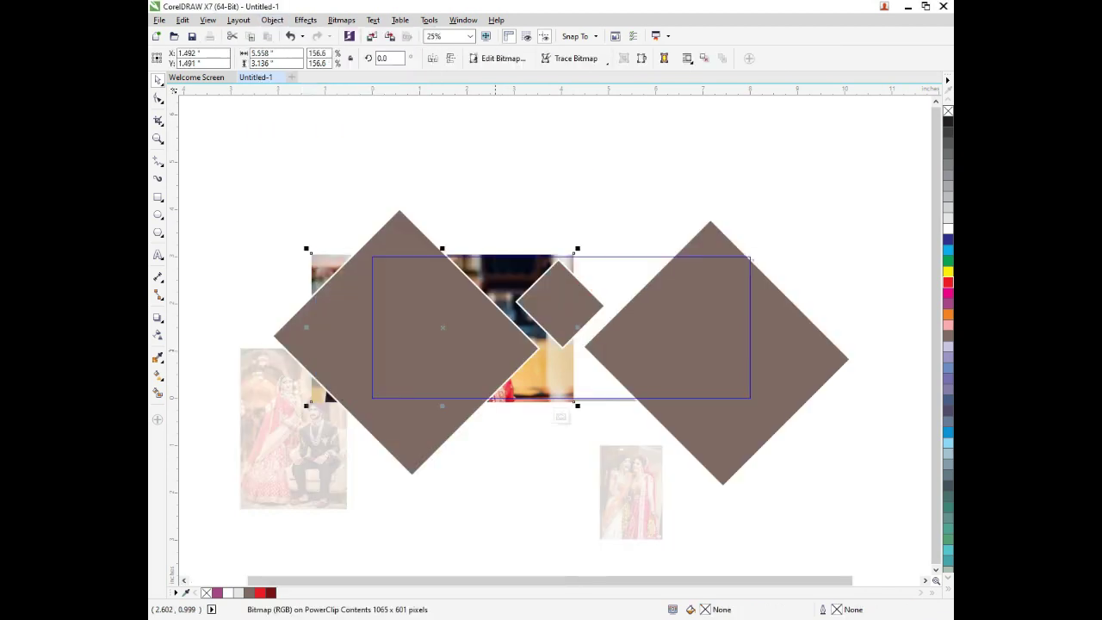
PowerClip the close-up couple photo inside the group of three diamonds and finish editing the page rectangle's contents.
click(272, 20)
mouse_move(295, 128)
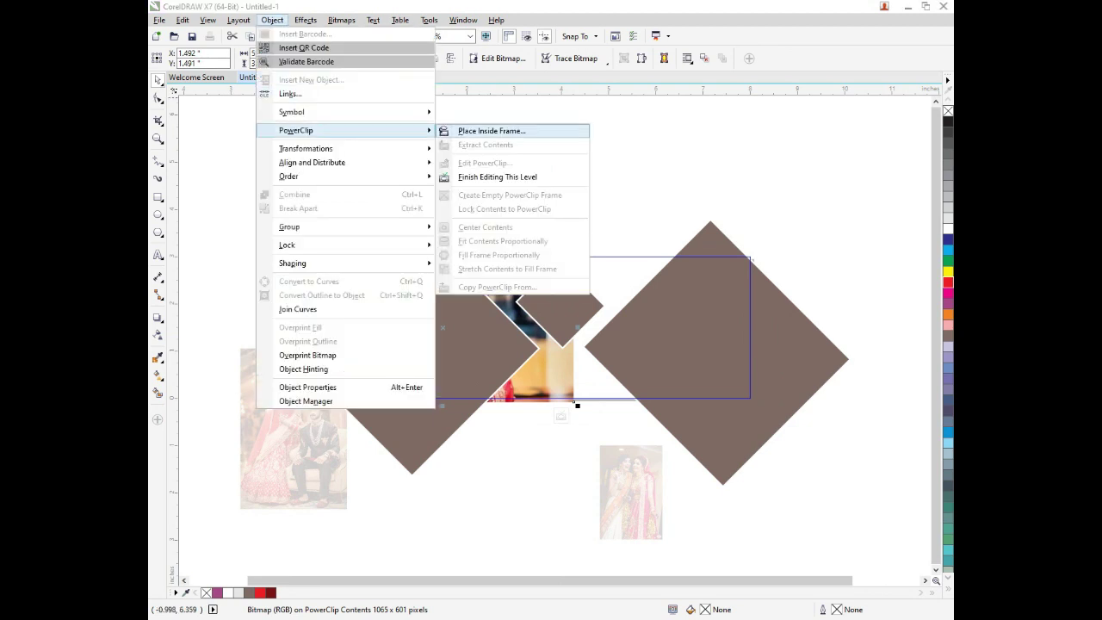
click(488, 178)
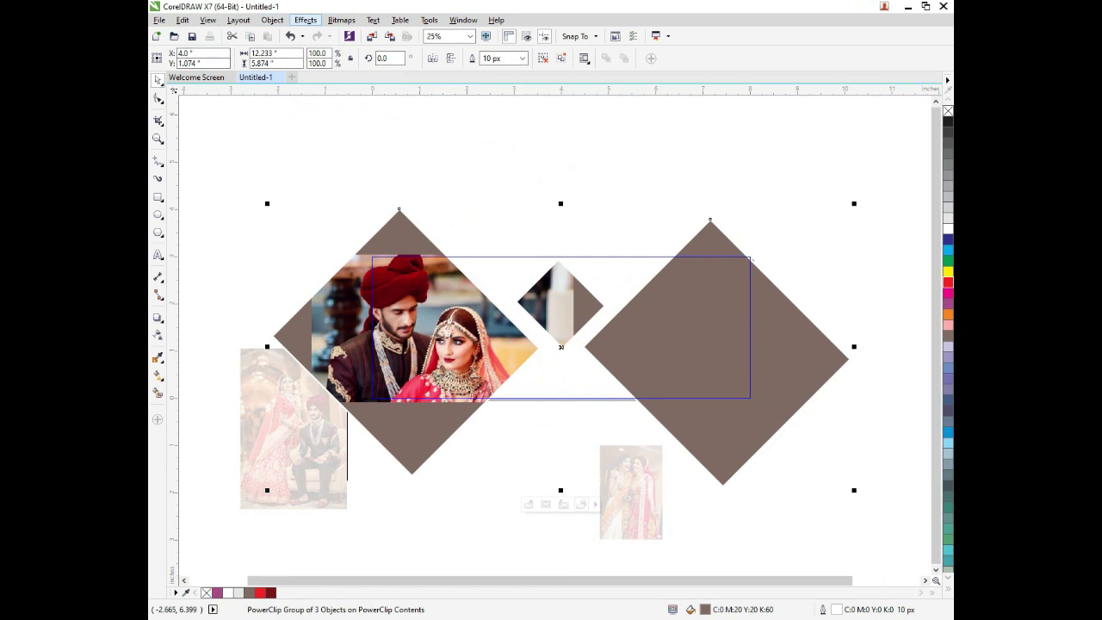
click(272, 20)
mouse_move(295, 130)
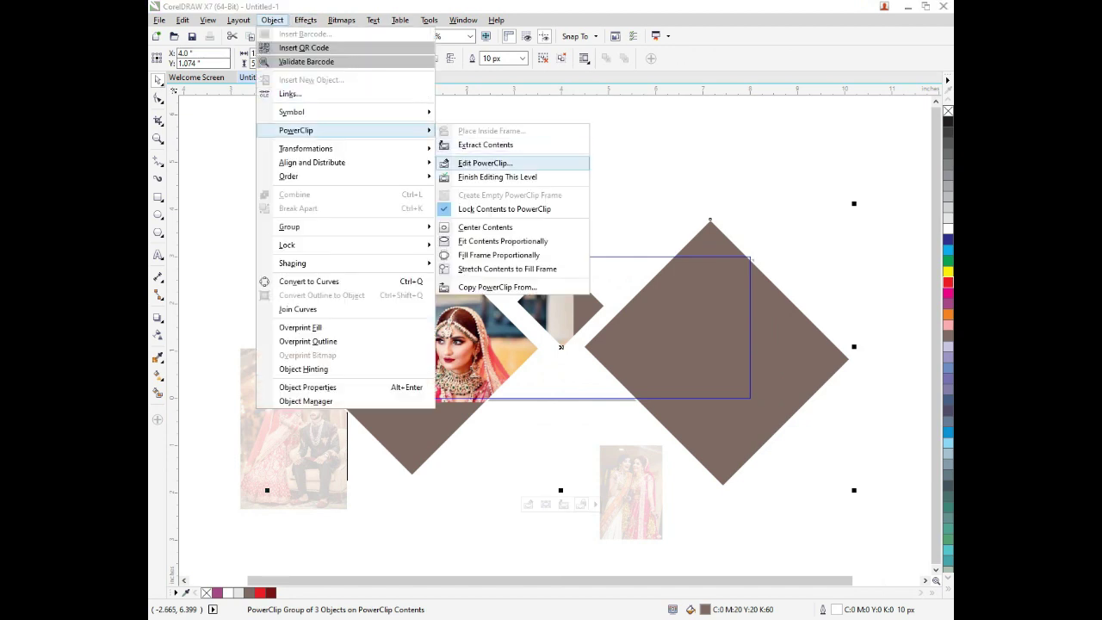
click(498, 176)
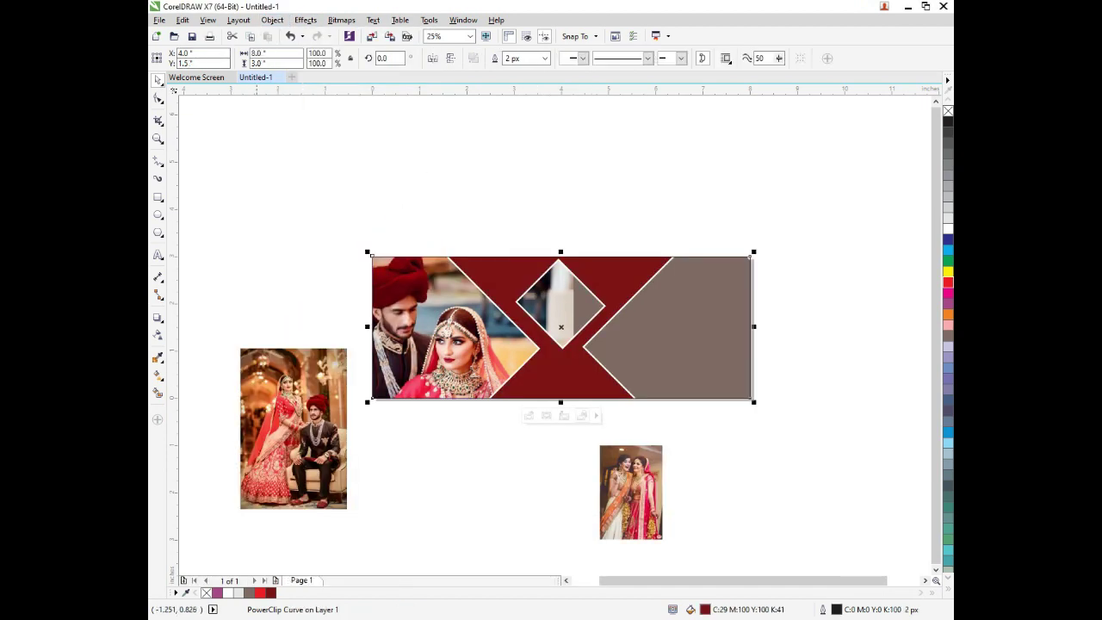
Move the two-women photo just below the layout's centre and PowerClip it inside the page-sized rectangle.
drag(648, 506, 540, 466)
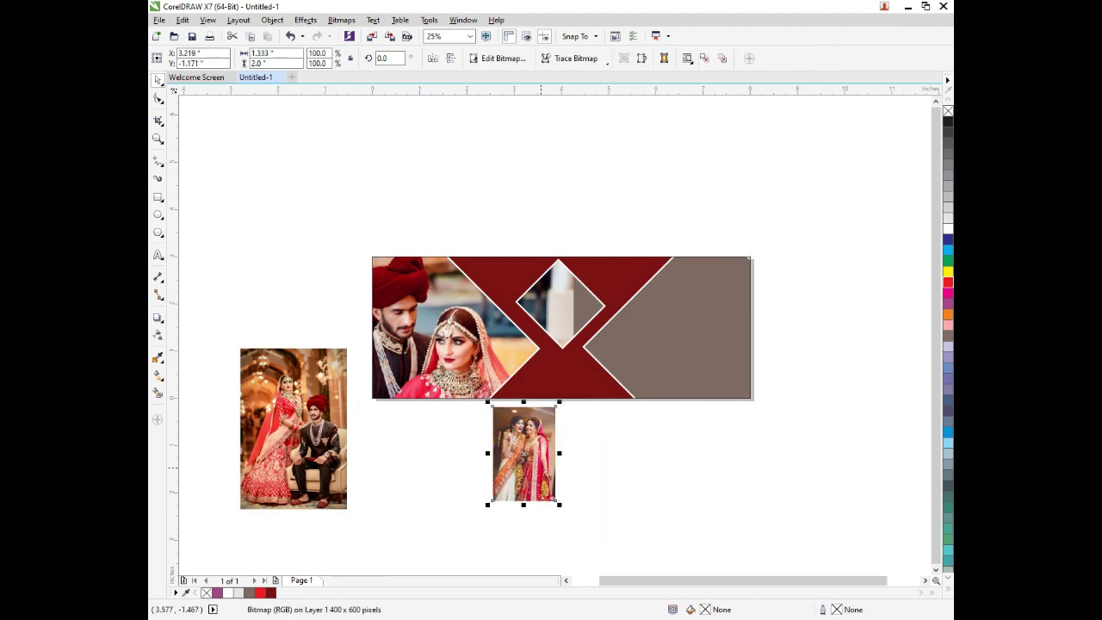
click(589, 303)
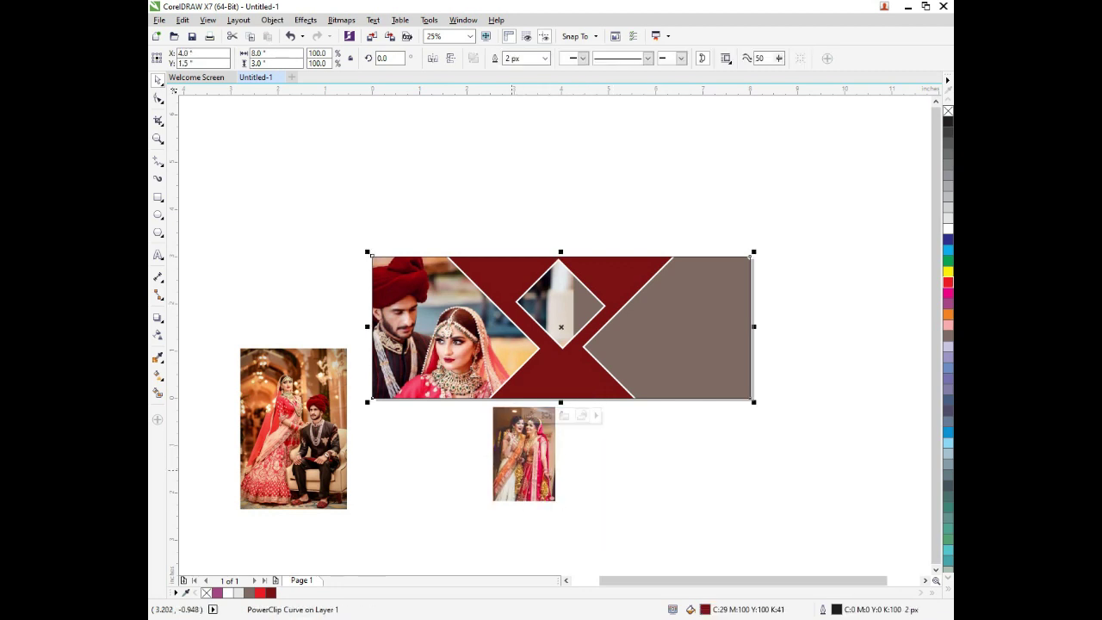
click(511, 473)
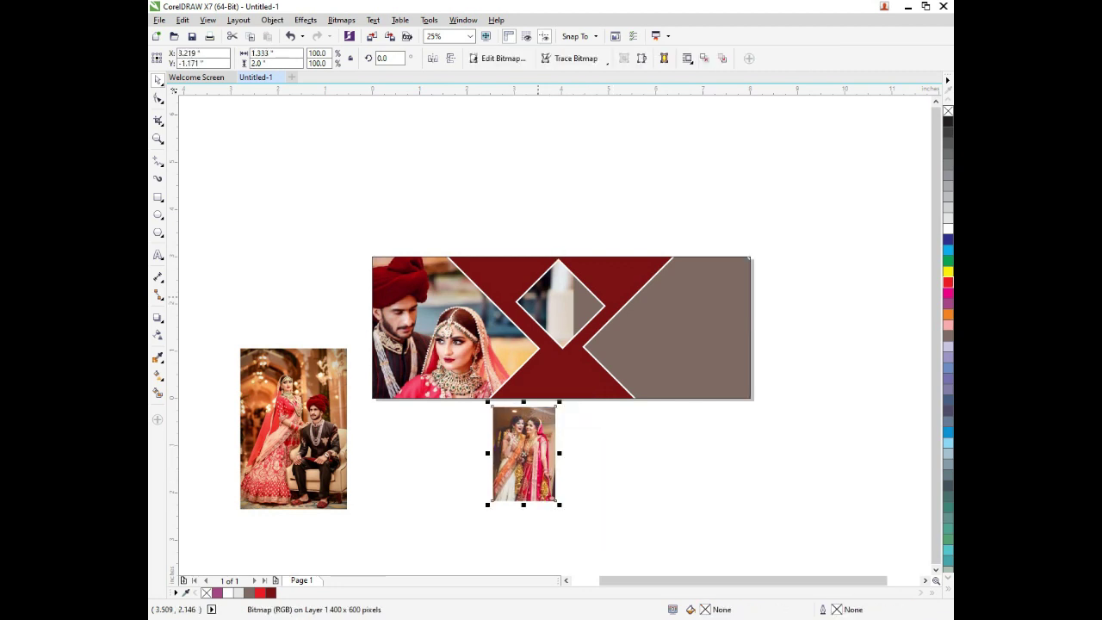
click(538, 296)
click(515, 464)
click(272, 19)
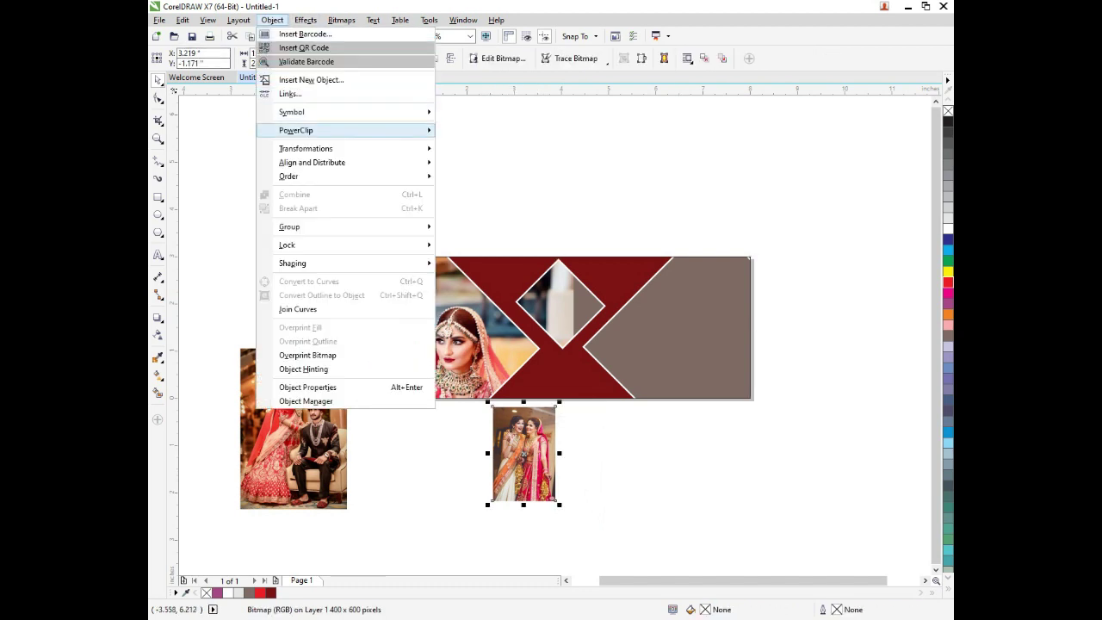
mouse_move(296, 130)
click(491, 130)
click(560, 327)
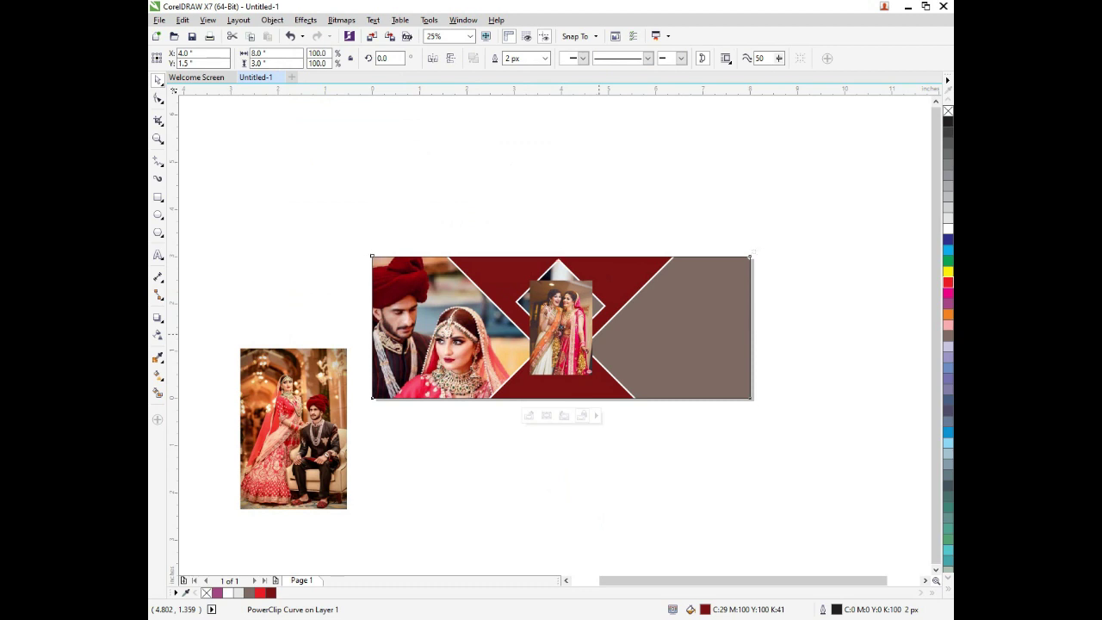
Open the page rectangle's PowerClip contents for editing and ungroup the three diamonds.
click(272, 19)
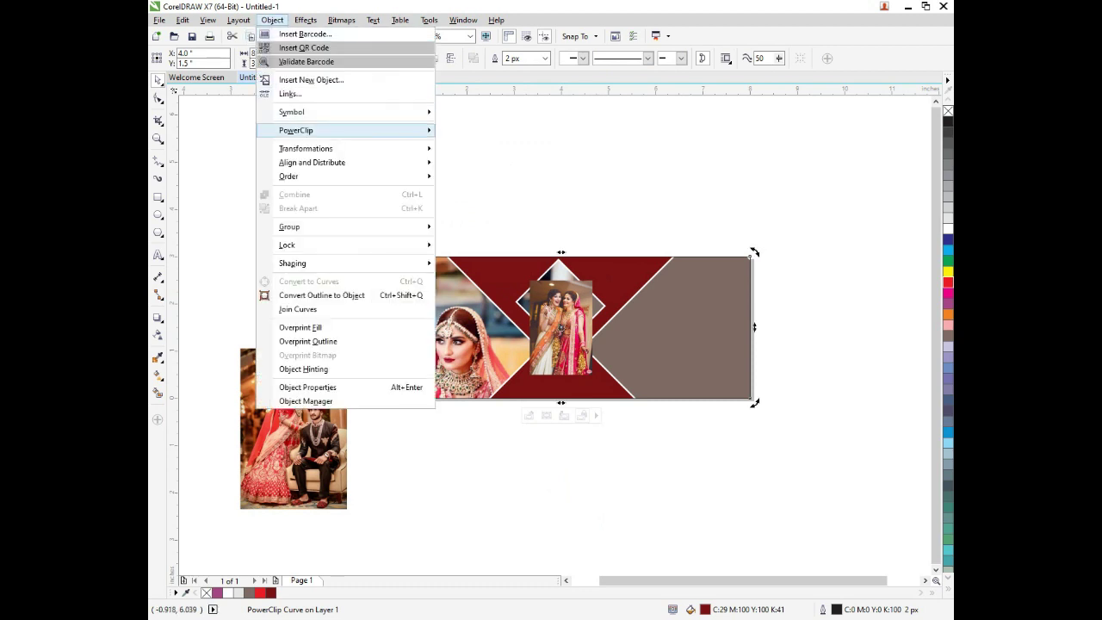
mouse_move(295, 130)
click(484, 163)
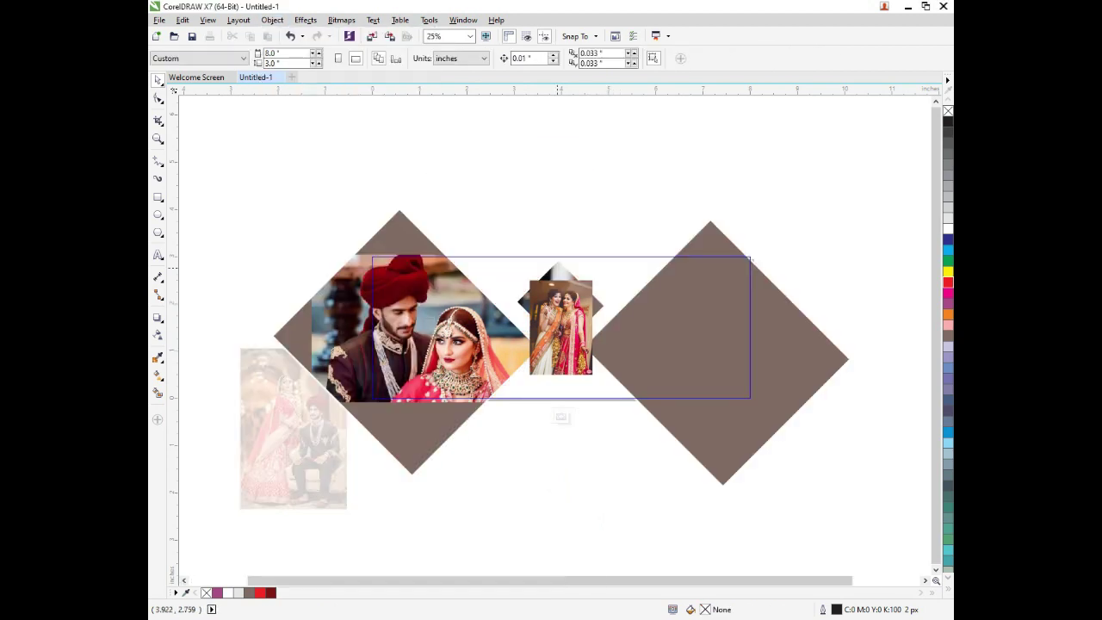
key(ctrl+u)
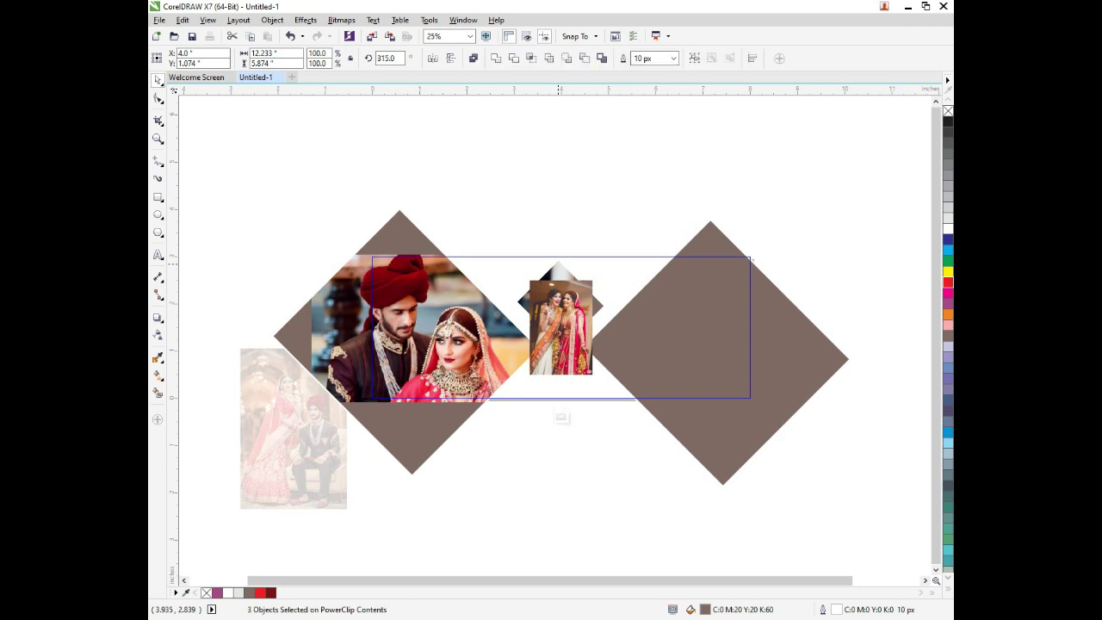
Edit the small middle diamond's PowerClip and remove the close-up couple photo from it.
click(558, 264)
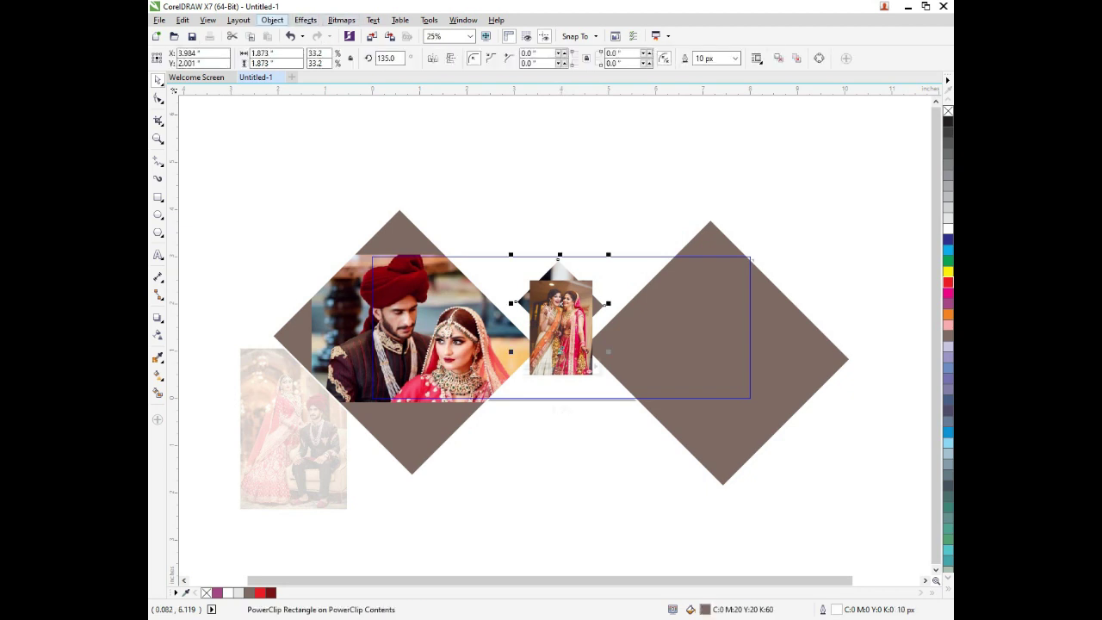
click(272, 19)
mouse_move(295, 130)
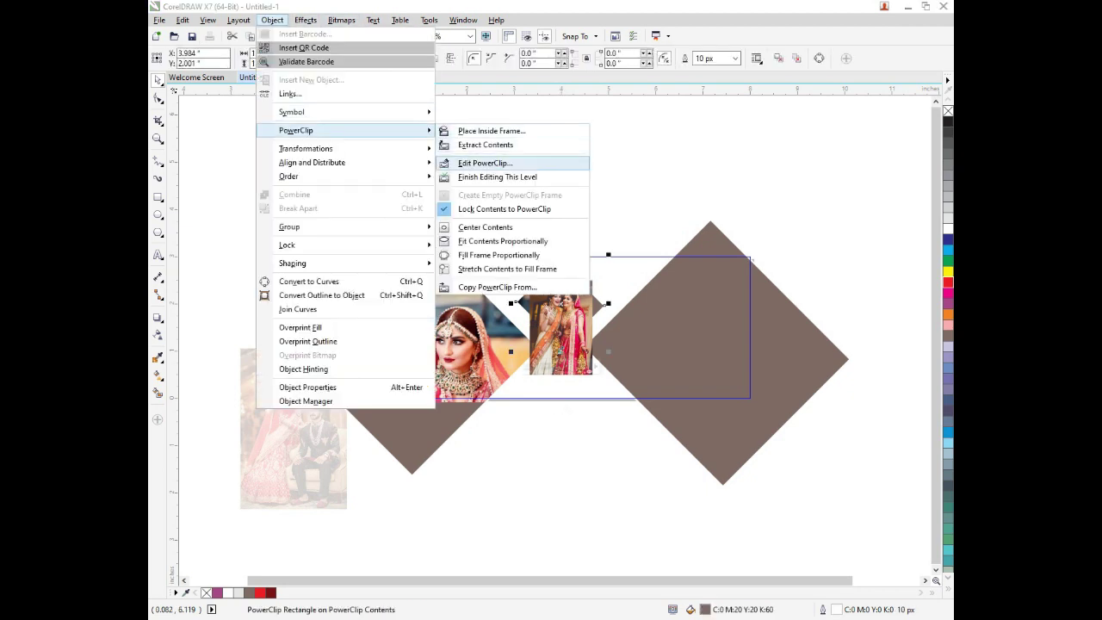
click(485, 163)
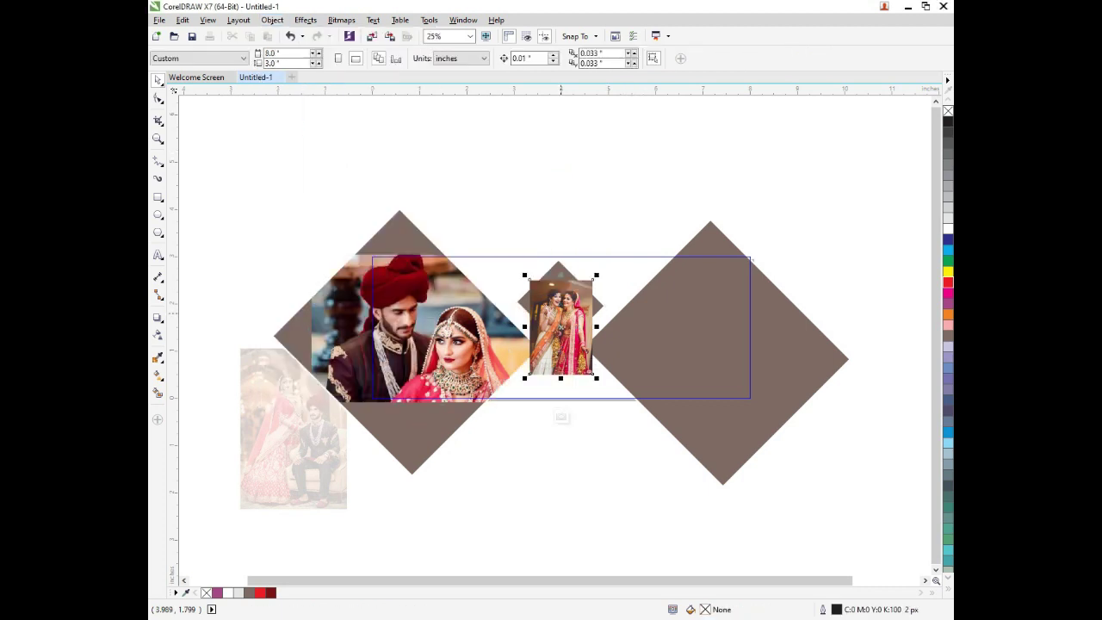
Enlarge the two-women photo to about 149%, tilt it slightly clockwise and PowerClip it inside the small middle diamond.
key(F2)
drag(641, 242, 501, 369)
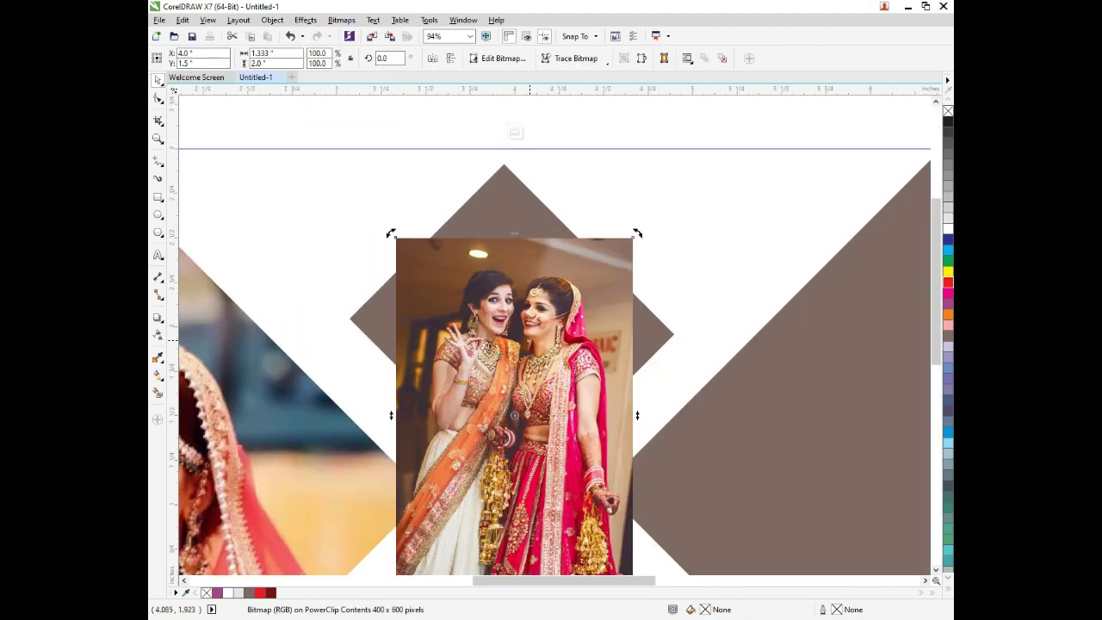
scroll(530, 340, down, 2)
drag(589, 282, 583, 325)
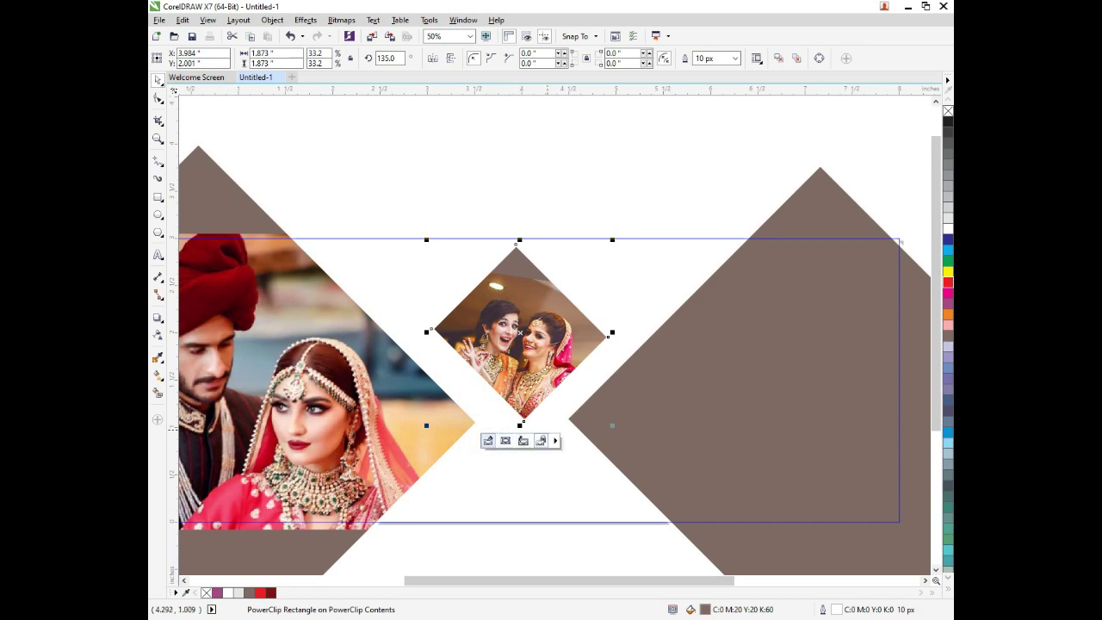
Shift the two-women photo upward inside the small diamond to centre both faces, and finish editing that diamond's contents.
click(551, 337)
double_click(551, 337)
mouse_move(522, 314)
mouse_down()
mouse_move(522, 299)
mouse_move(515, 314)
mouse_up()
drag(520, 366, 520, 363)
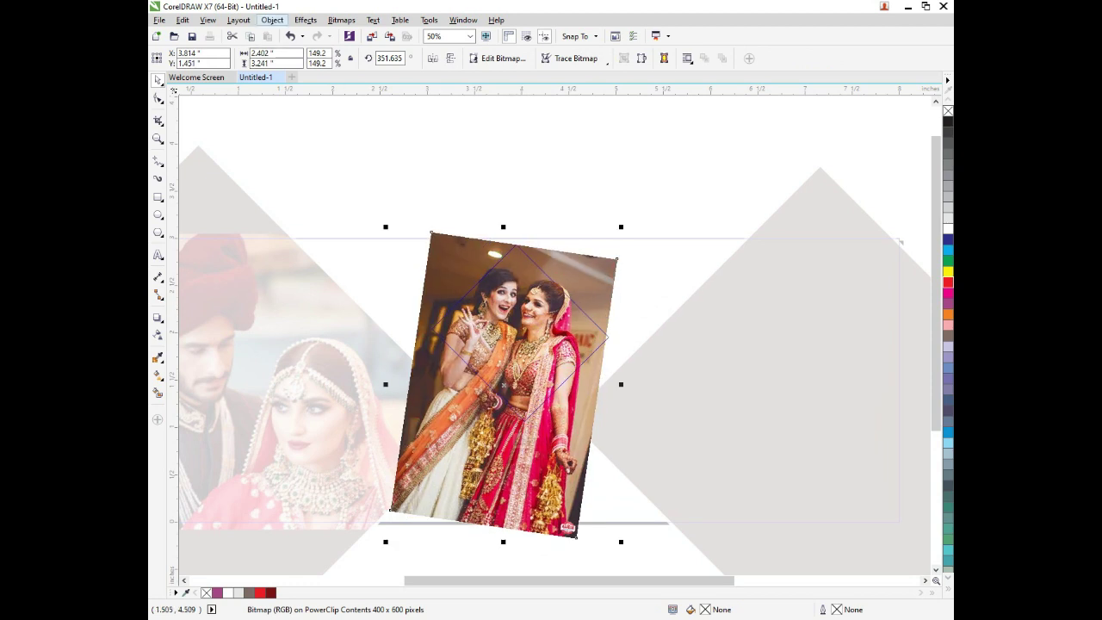
click(272, 20)
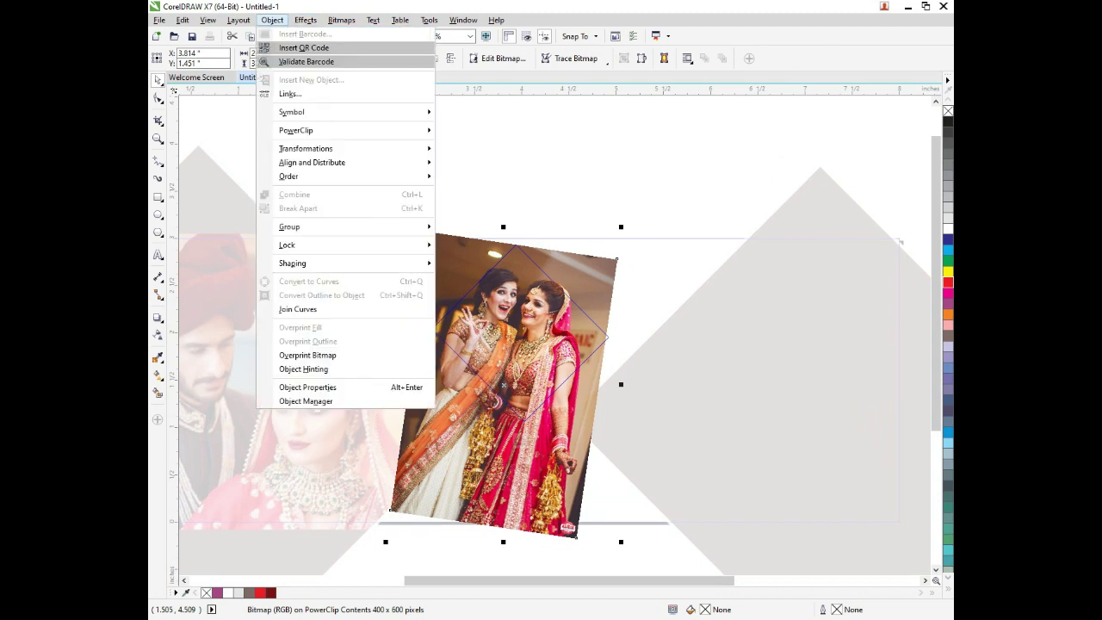
mouse_move(344, 130)
click(497, 176)
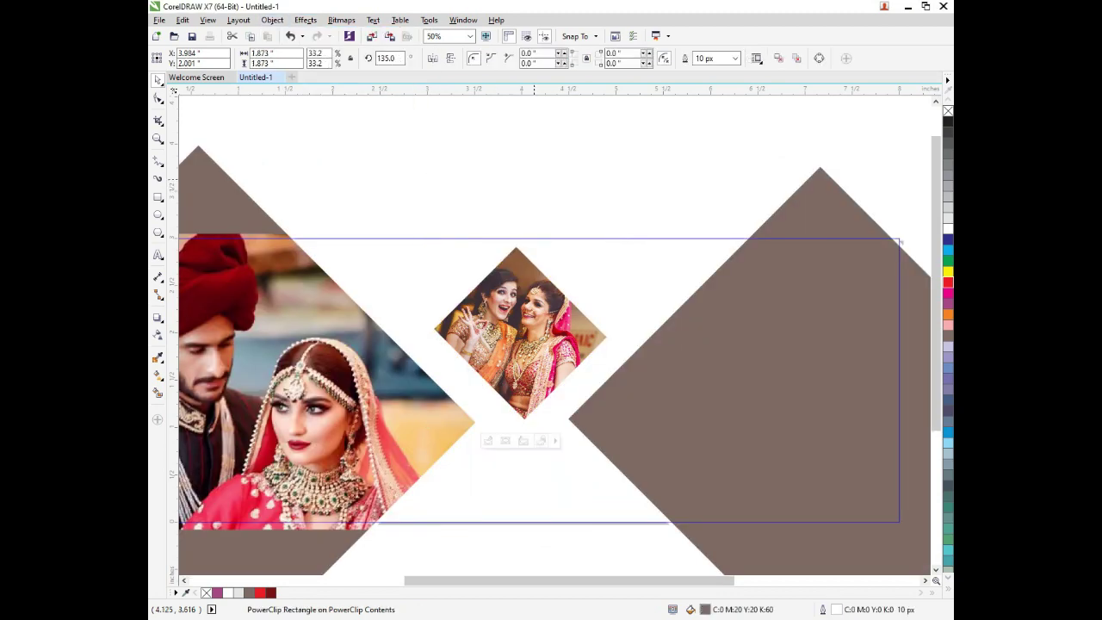
Finish editing the page rectangle's PowerClip contents and return to the full layout with nothing selected.
scroll(647, 186, down, 2)
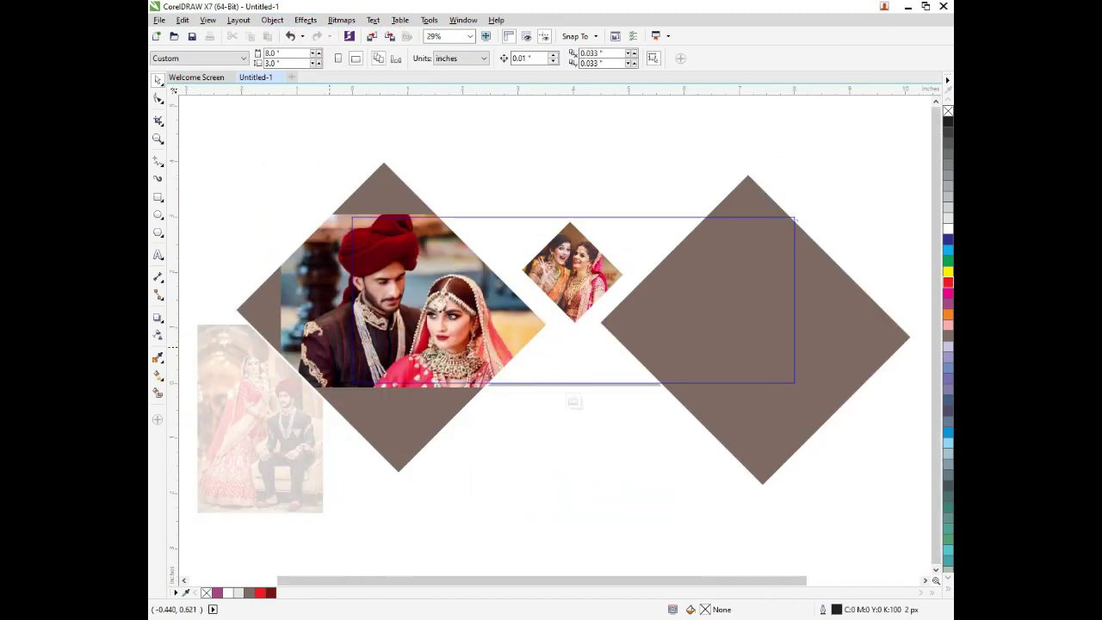
click(272, 19)
mouse_move(344, 130)
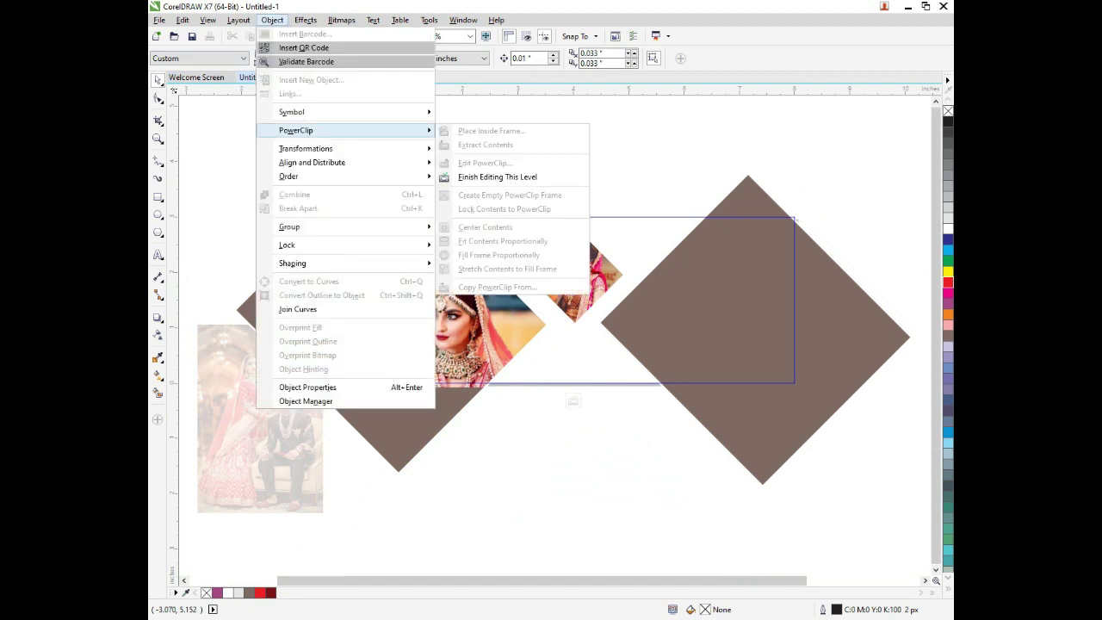
click(497, 177)
key(Escape)
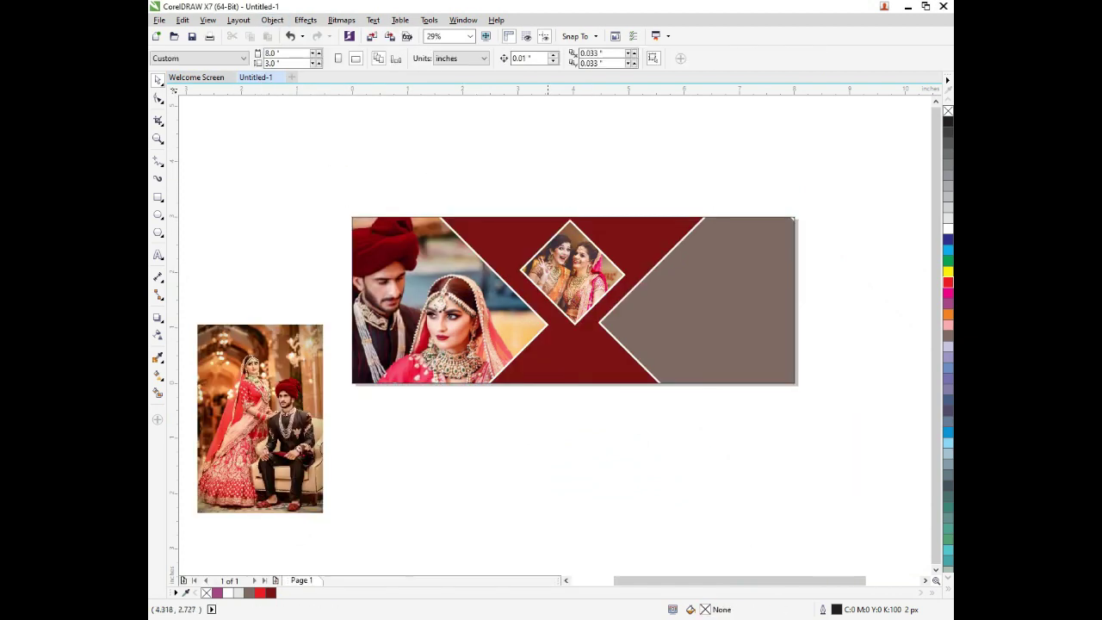
Move the seated-couple photo over the layout's right section and PowerClip it inside the page-sized rectangle.
click(200, 419)
drag(199, 418, 651, 376)
click(272, 20)
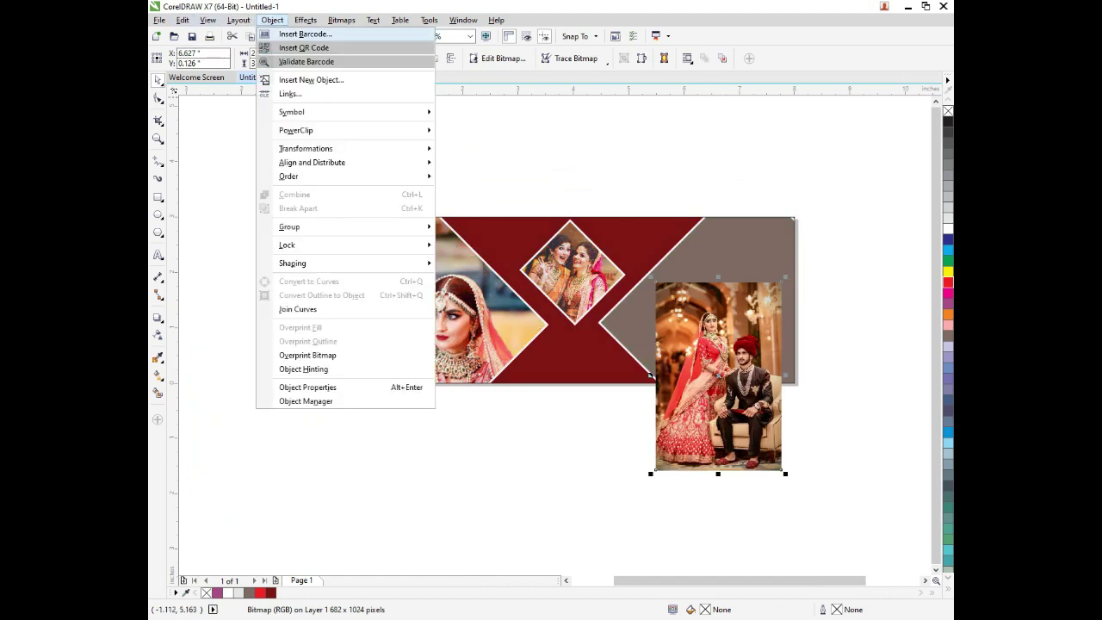
mouse_move(362, 130)
click(491, 131)
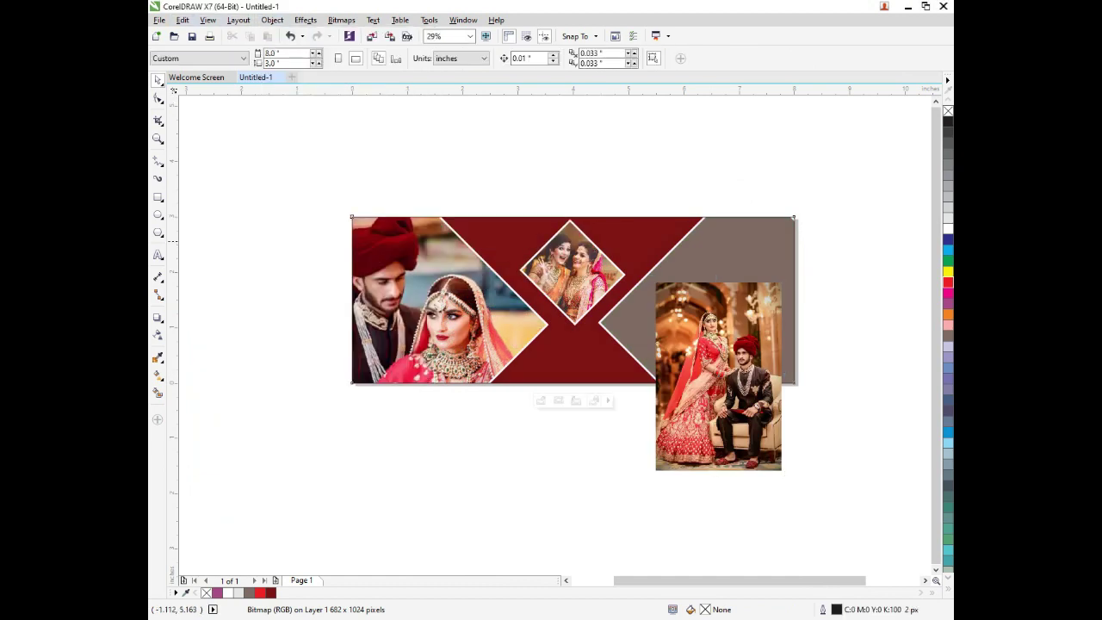
click(740, 249)
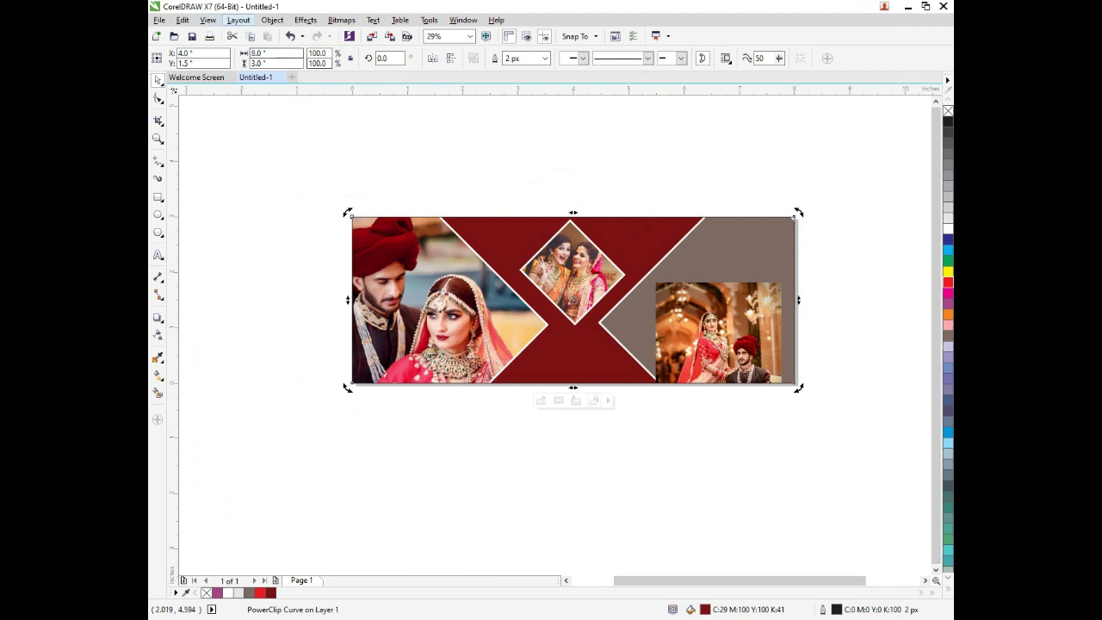
Open the page rectangle's PowerClip contents for editing and PowerClip the seated-couple photo inside the large right diamond.
click(272, 20)
mouse_move(361, 130)
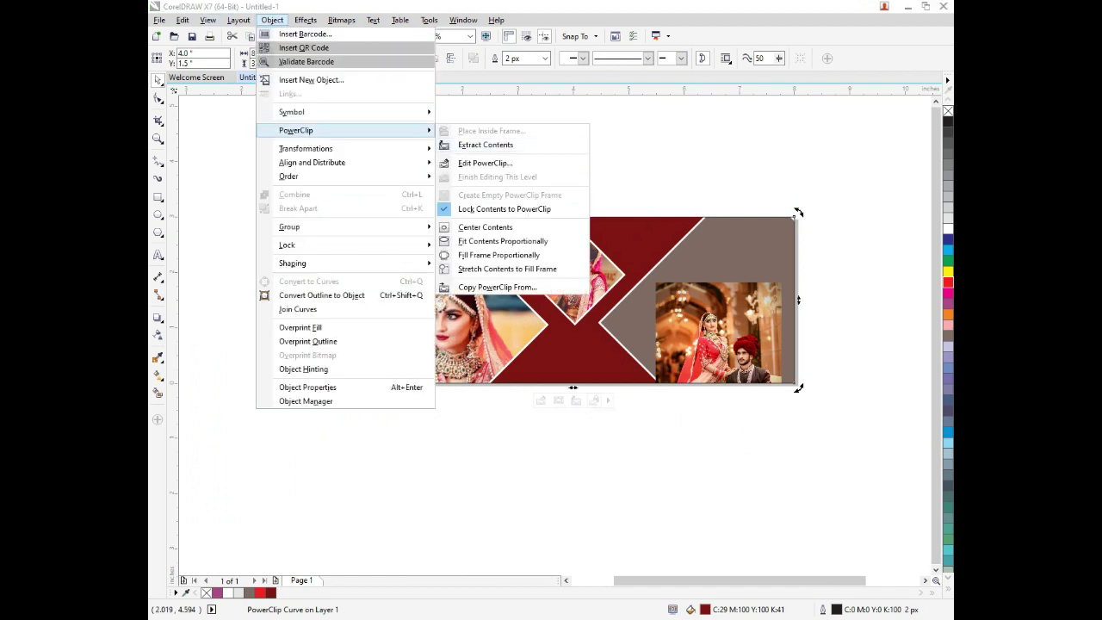
click(485, 163)
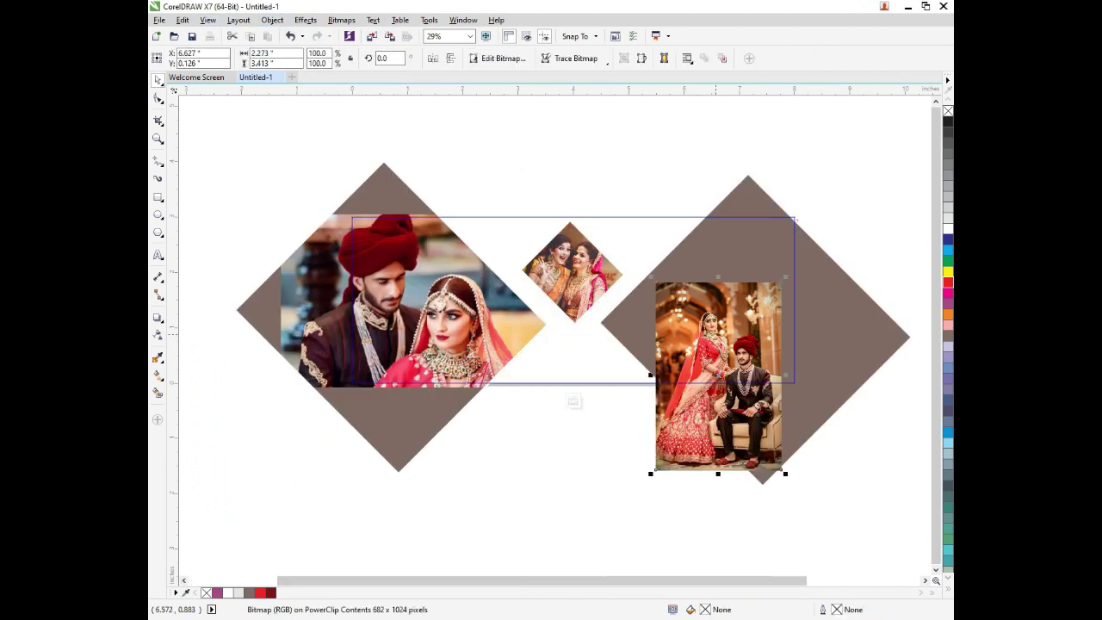
click(272, 20)
mouse_move(361, 130)
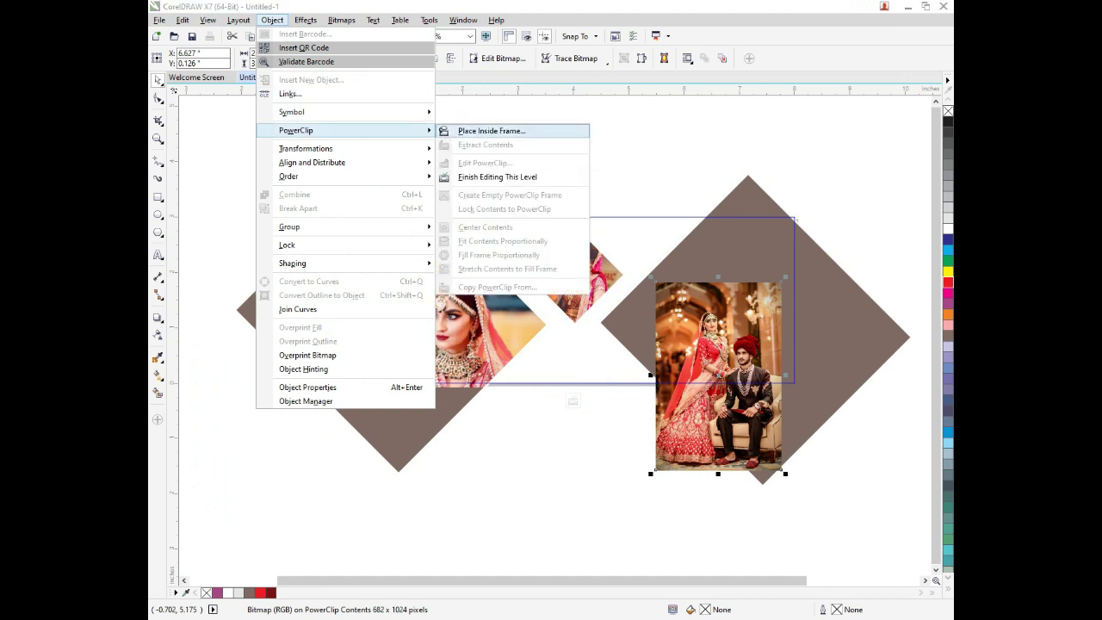
click(492, 131)
click(715, 312)
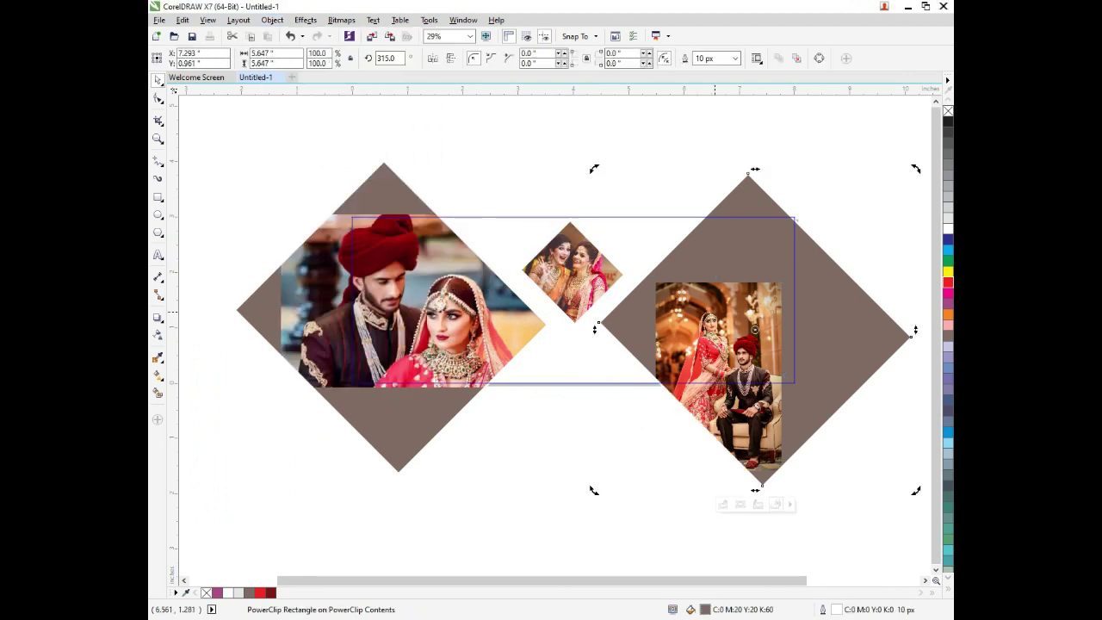
Edit the right diamond's contents, enlarging the seated-couple photo to about 3.51 × 5.27 inches and placing it over the diamond's left part.
double_click(715, 312)
drag(724, 335, 671, 292)
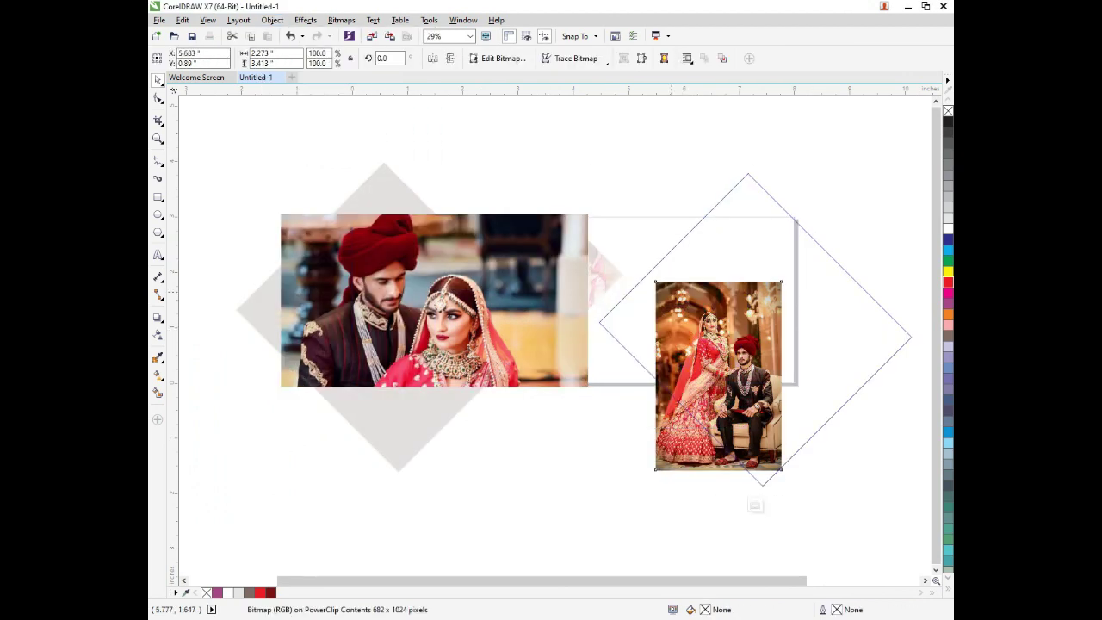
drag(733, 233, 767, 182)
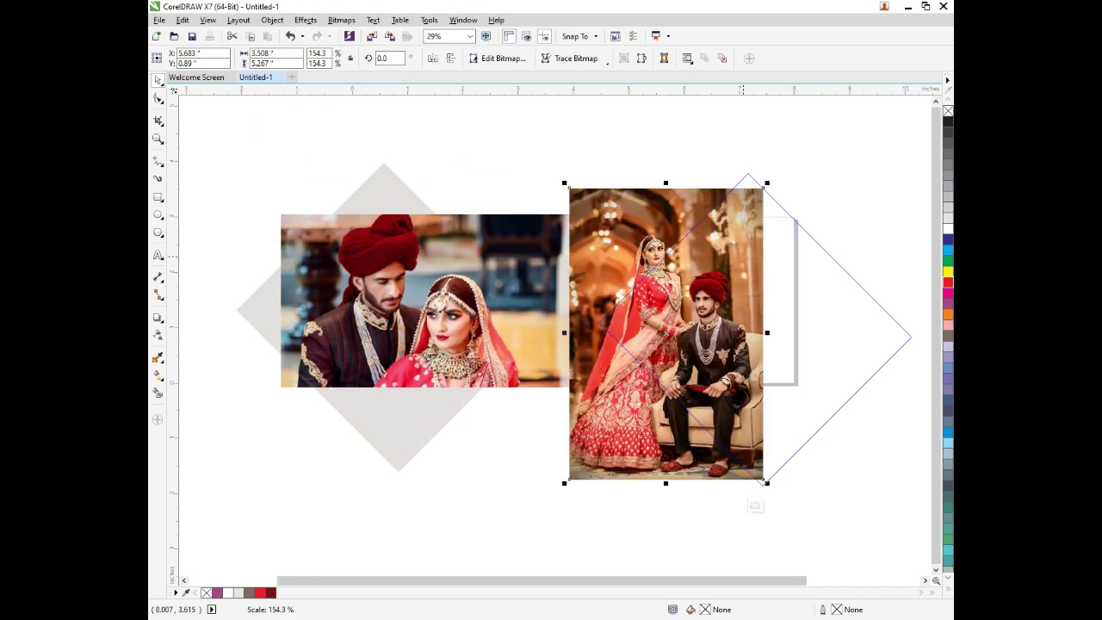
drag(707, 314, 671, 325)
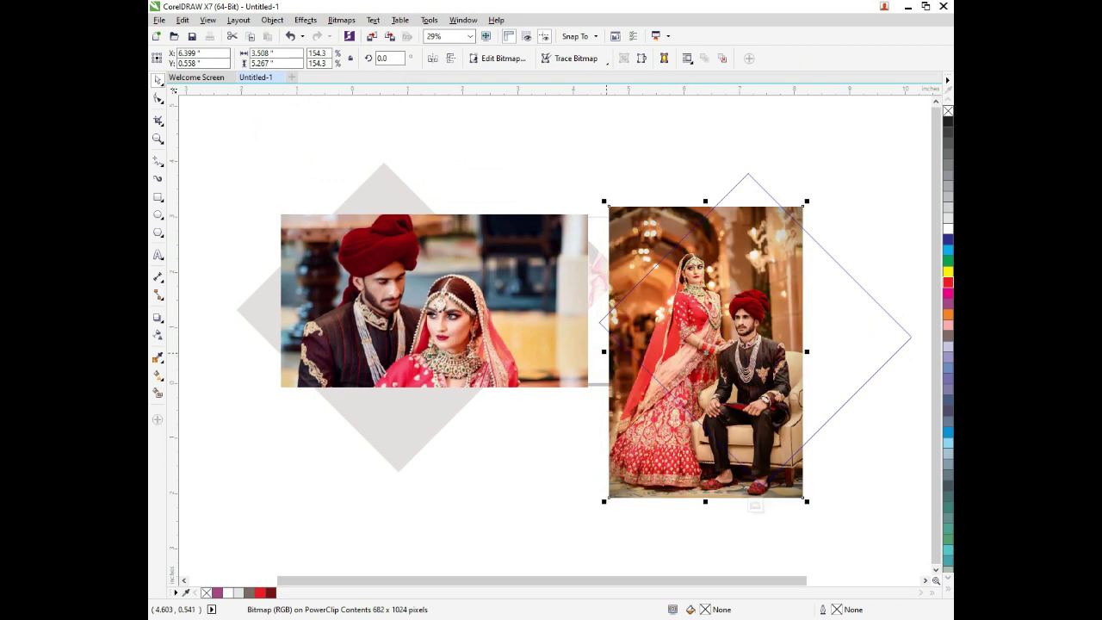
drag(605, 352, 594, 352)
key(ctrl+z)
Create a horizontally mirrored copy of the seated-couple photo against its left edge and nudge the copy 0.03 inches left.
drag(808, 352, 548, 376)
right_click(559, 371)
drag(545, 377, 548, 379)
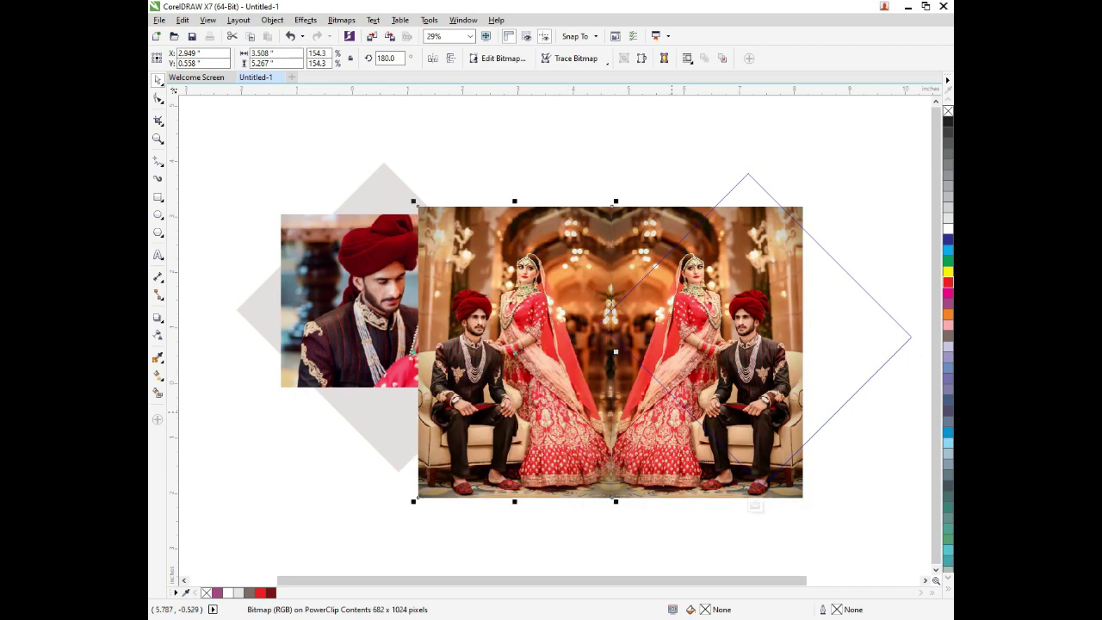
key(Left)
key(Left)
key(Left)
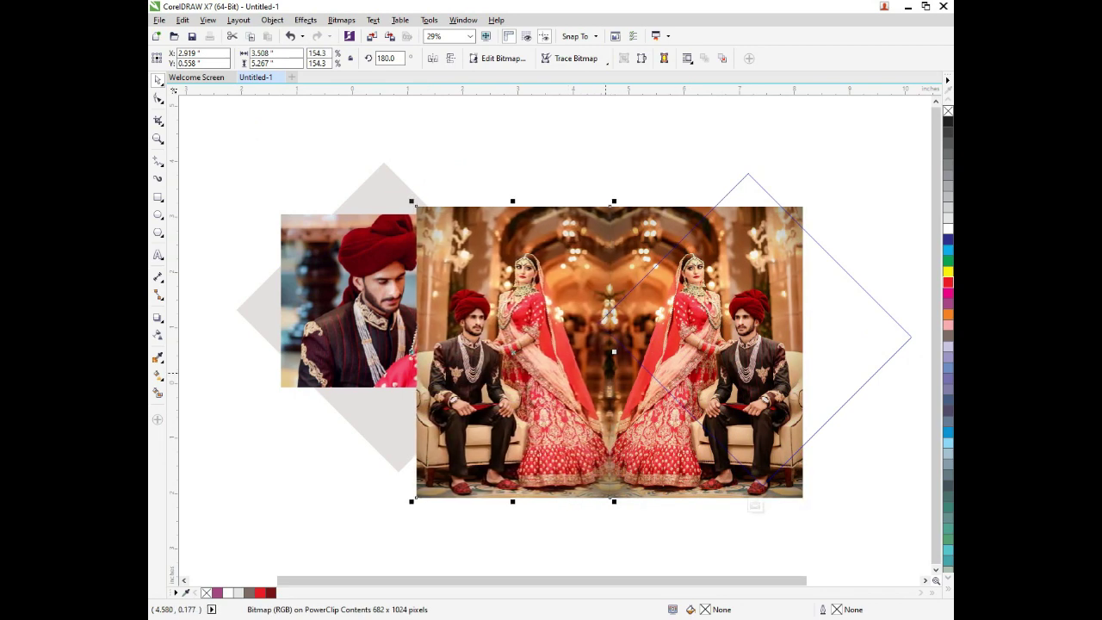
Finish editing the right diamond's PowerClip contents and return to the page rectangle's contents.
click(272, 20)
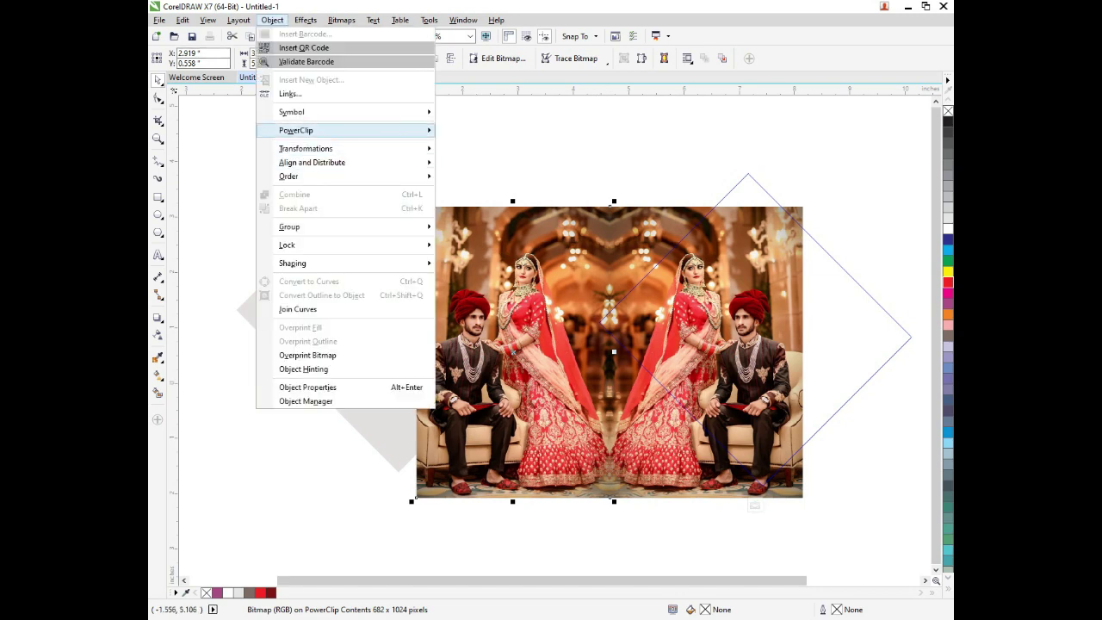
mouse_move(345, 112)
click(495, 177)
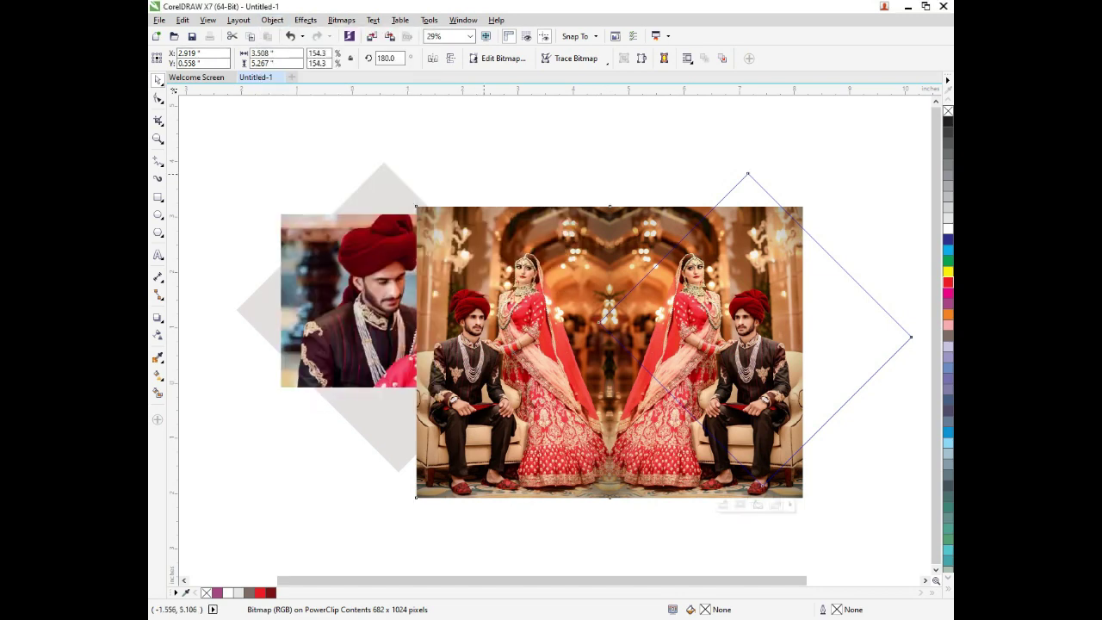
click(592, 177)
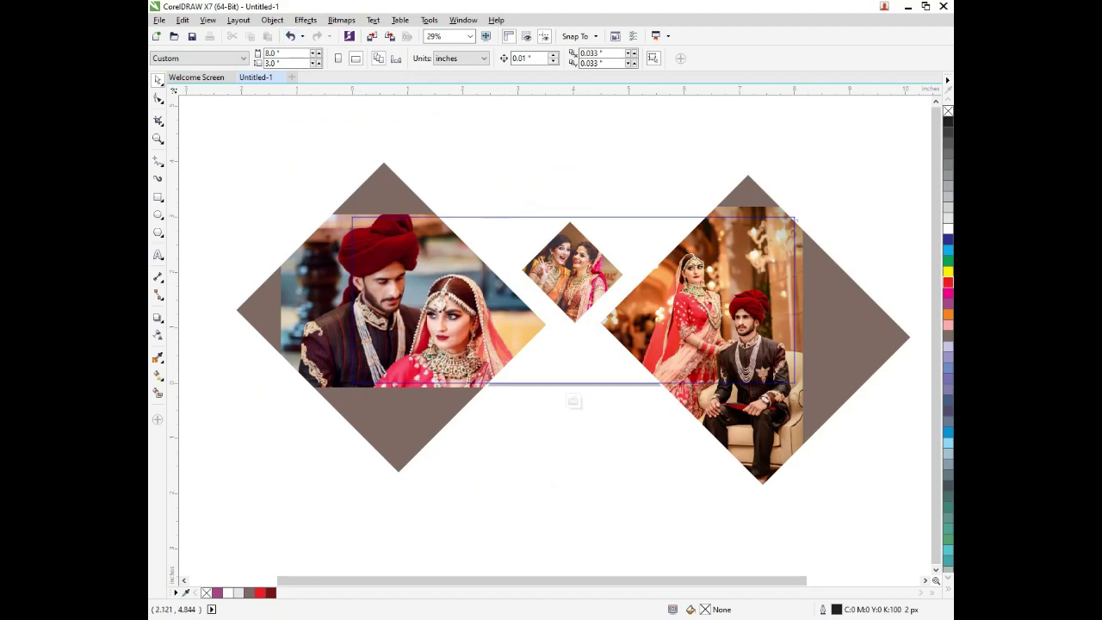
Import the blurred-tropical-forest-background image into the page rectangle's contents, enlarging it to about 5.21 × 3.47 inches behind the diamonds' central gap.
click(908, 6)
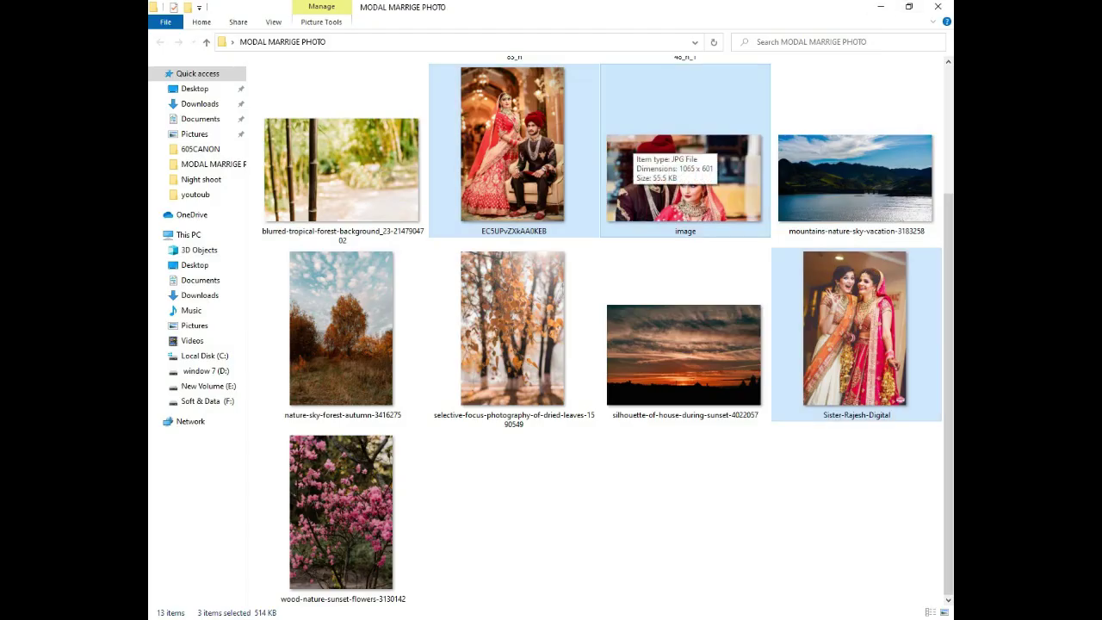
click(344, 172)
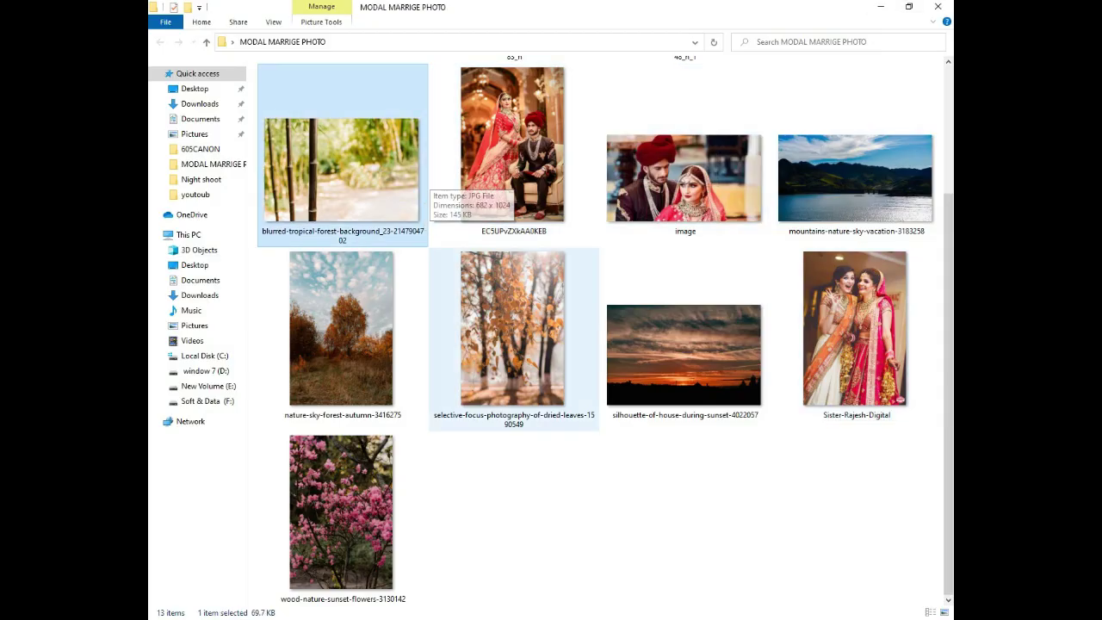
drag(320, 177, 573, 401)
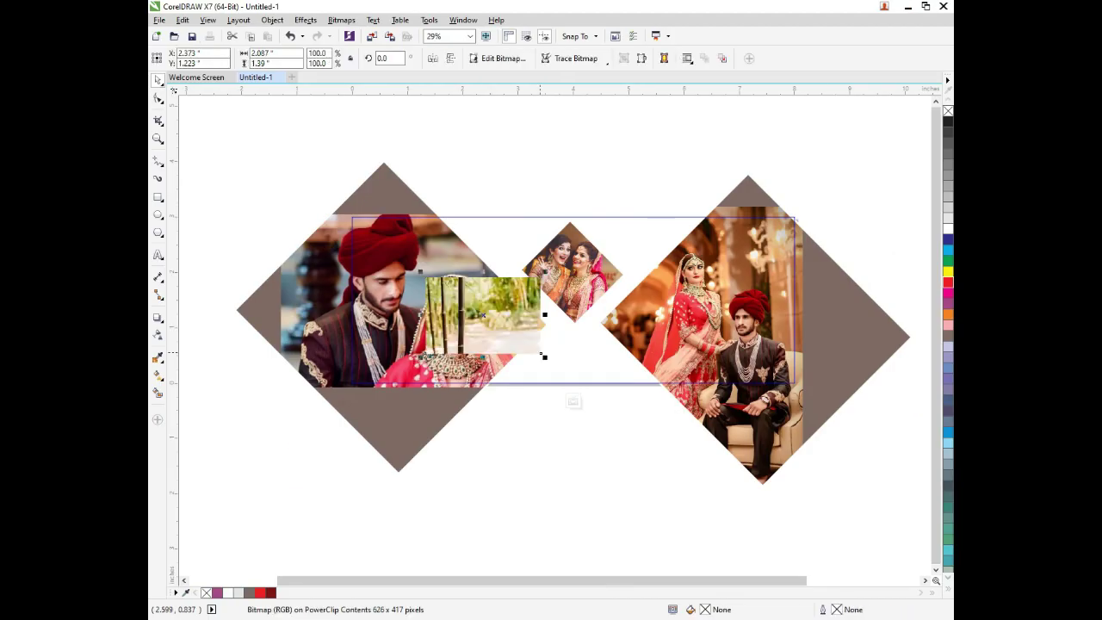
drag(544, 359, 629, 414)
drag(522, 341, 608, 331)
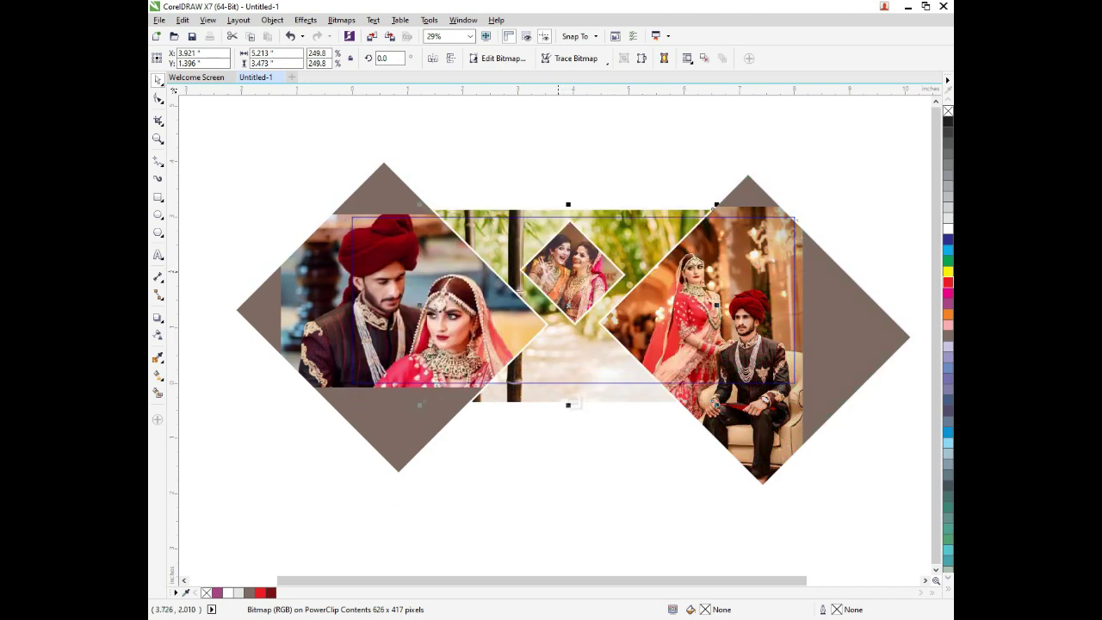
Apply Auto Adjust to the forest background image and finish editing the page rectangle's PowerClip contents.
click(341, 20)
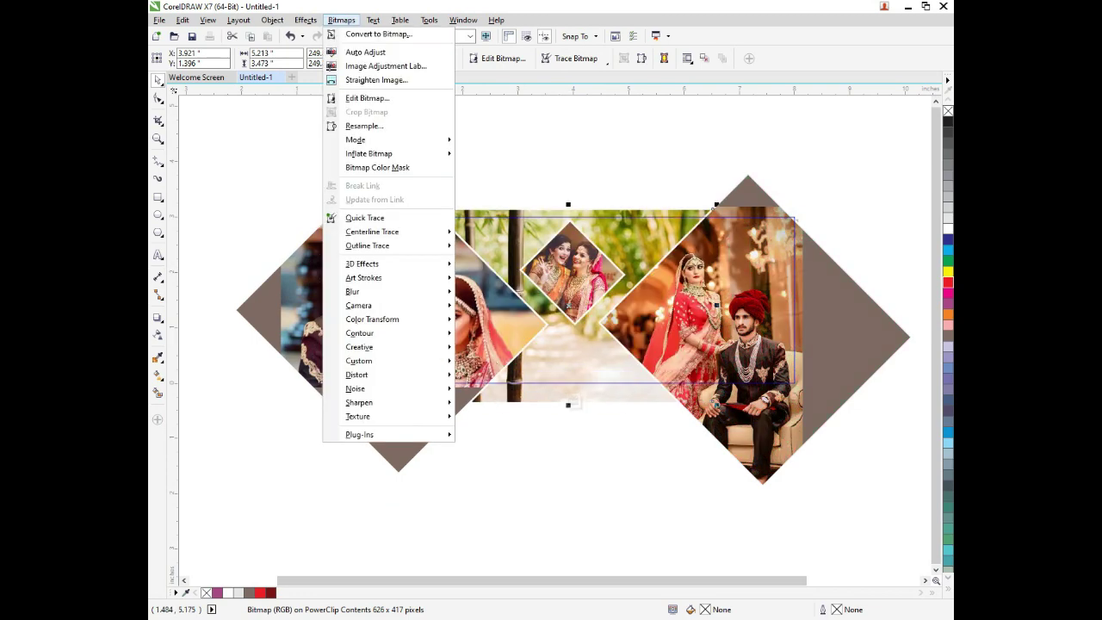
click(365, 52)
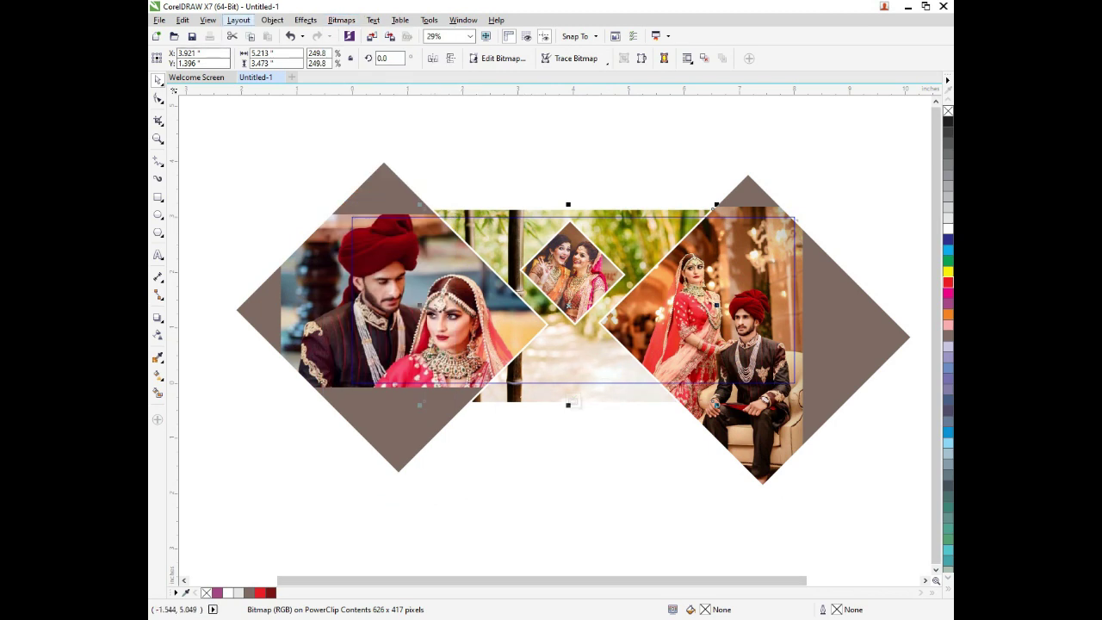
click(272, 20)
mouse_move(296, 130)
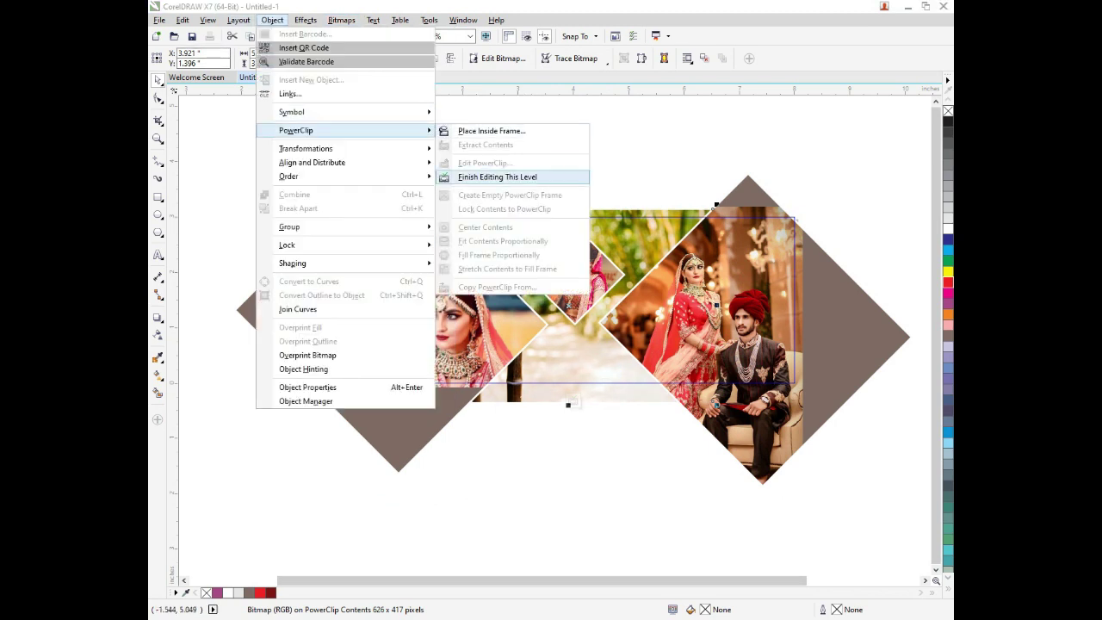
click(492, 174)
click(555, 168)
key(F4)
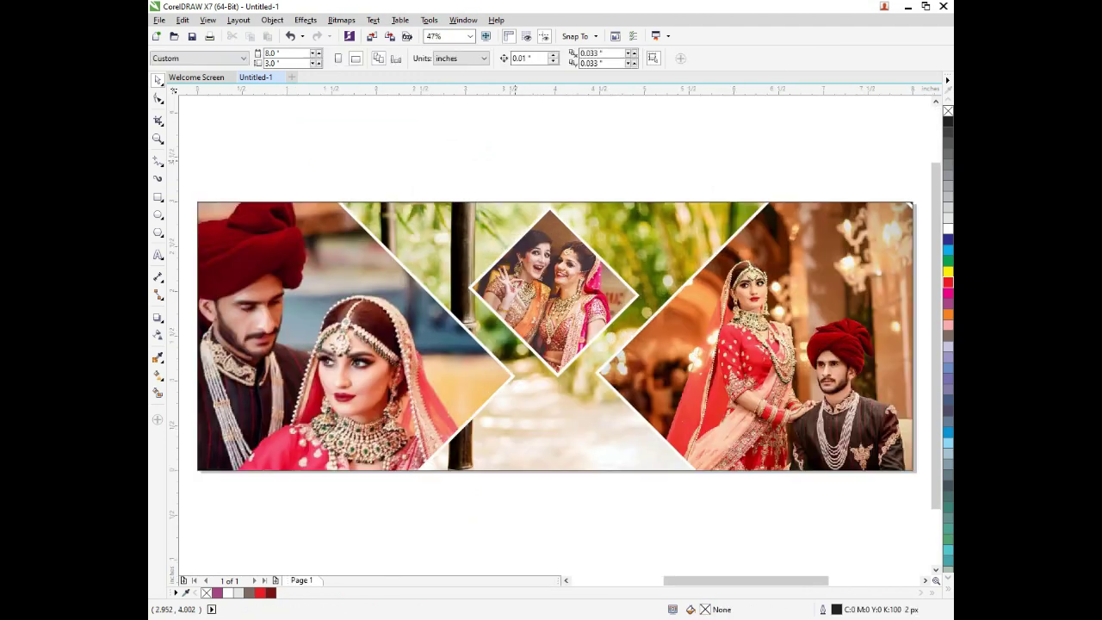
Open the page rectangle's PowerClip contents for editing.
click(515, 264)
scroll(515, 265, down, 2)
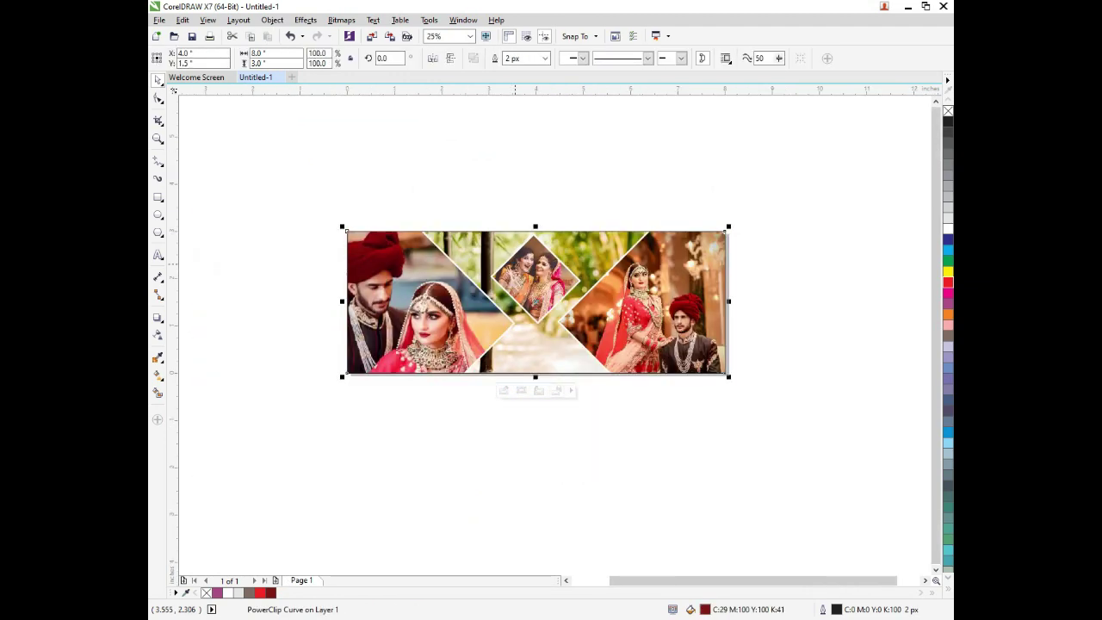
click(272, 19)
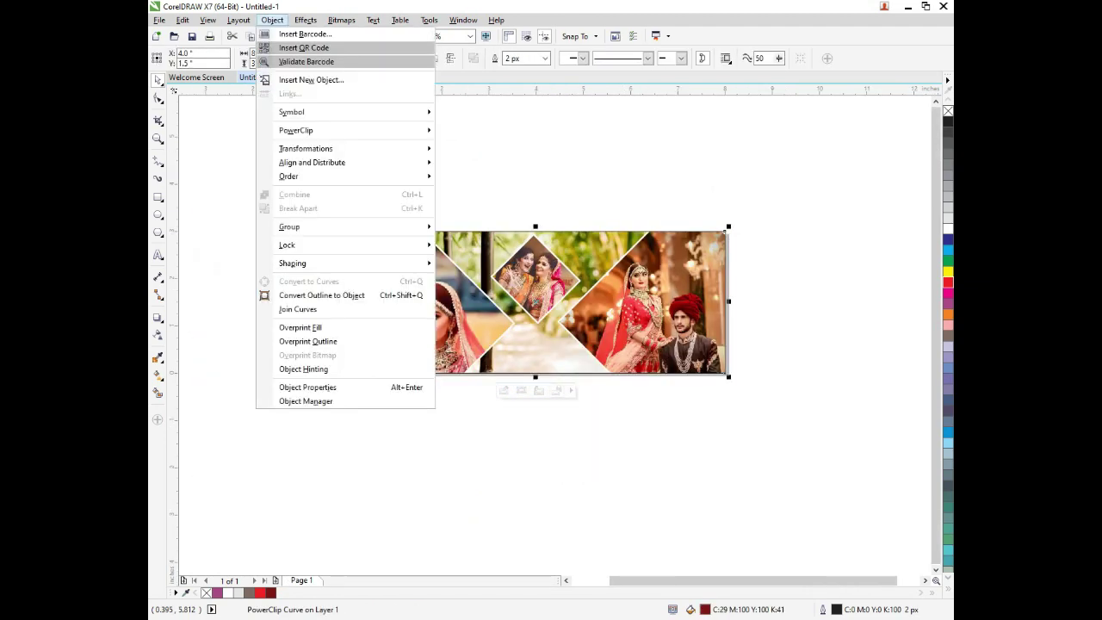
mouse_move(296, 130)
click(485, 163)
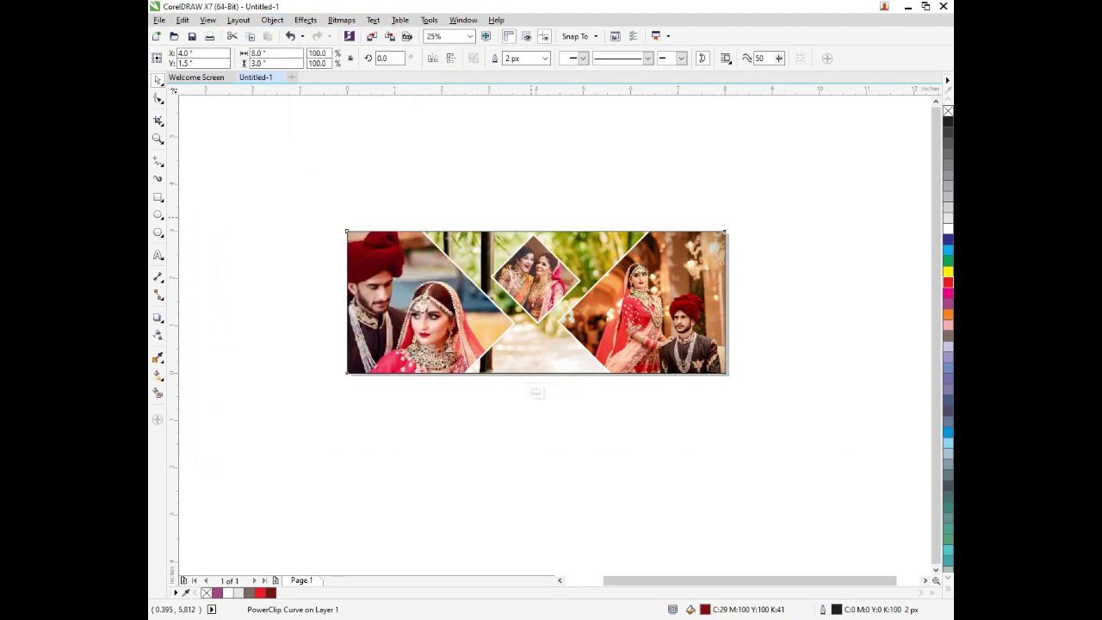
Give the set of three diamonds a 30 px black outline and place it behind the white-outlined diamonds.
key(ctrl+a)
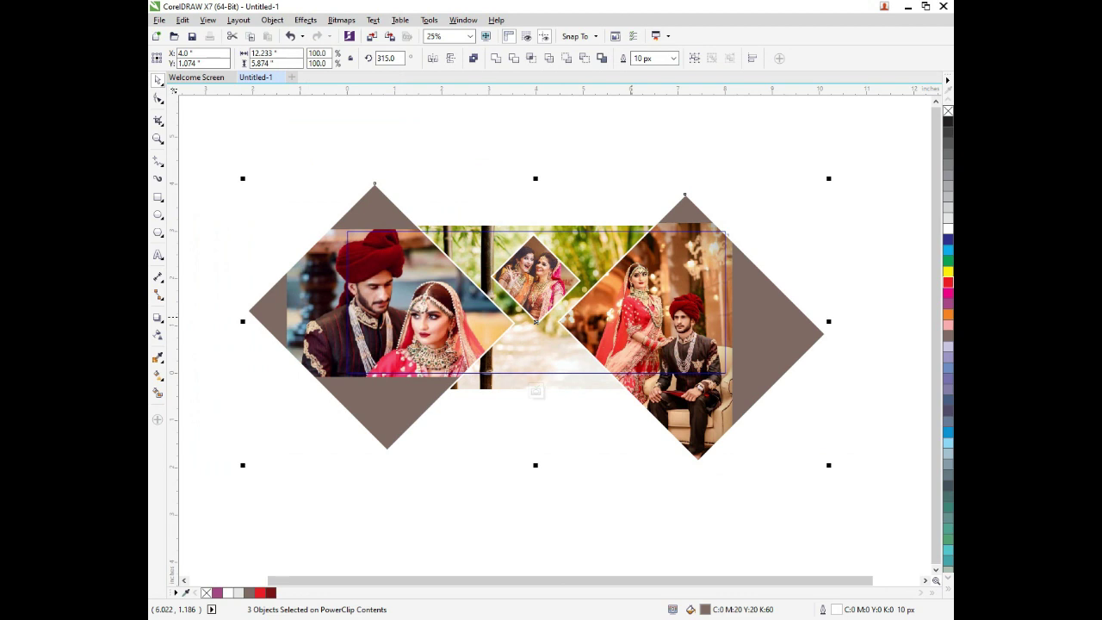
right_click(947, 122)
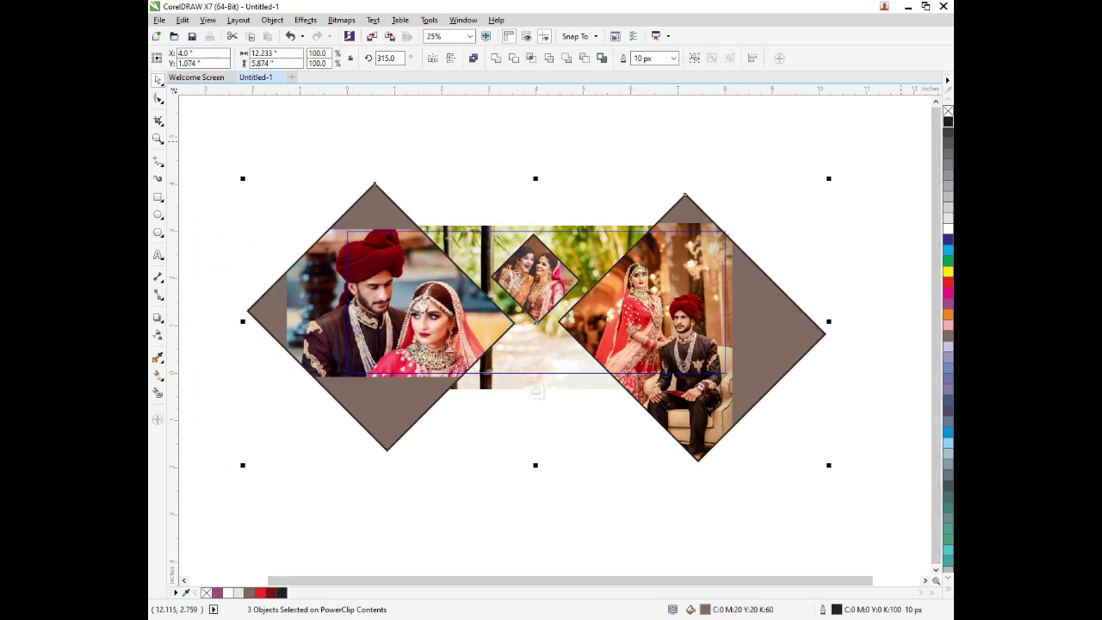
key(F12)
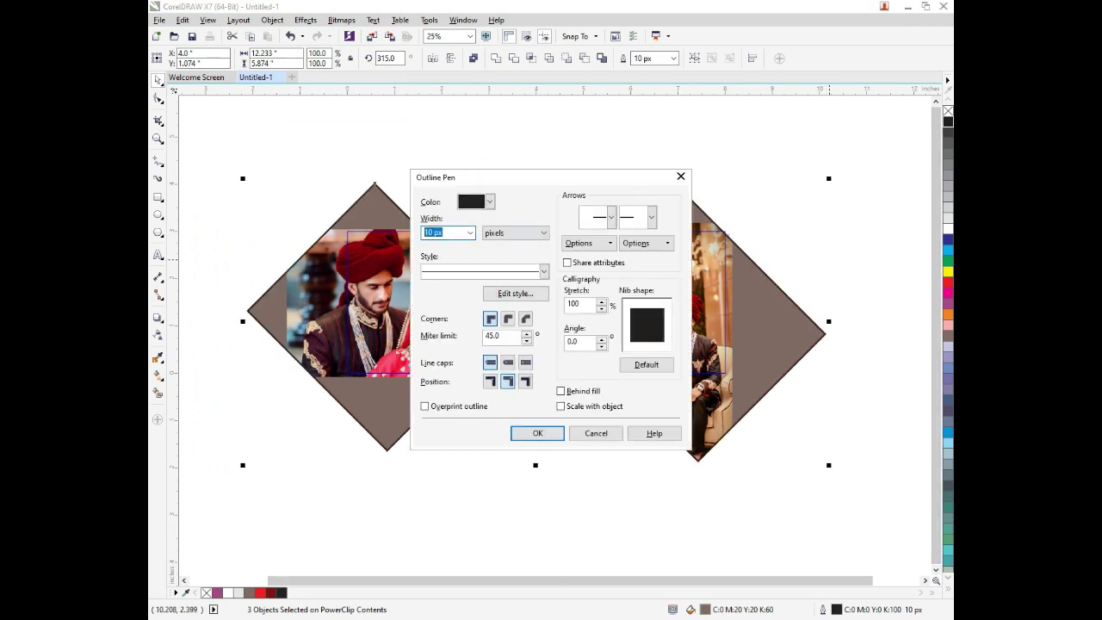
text(315.0)
key(Return)
key(ctrl+shift+q)
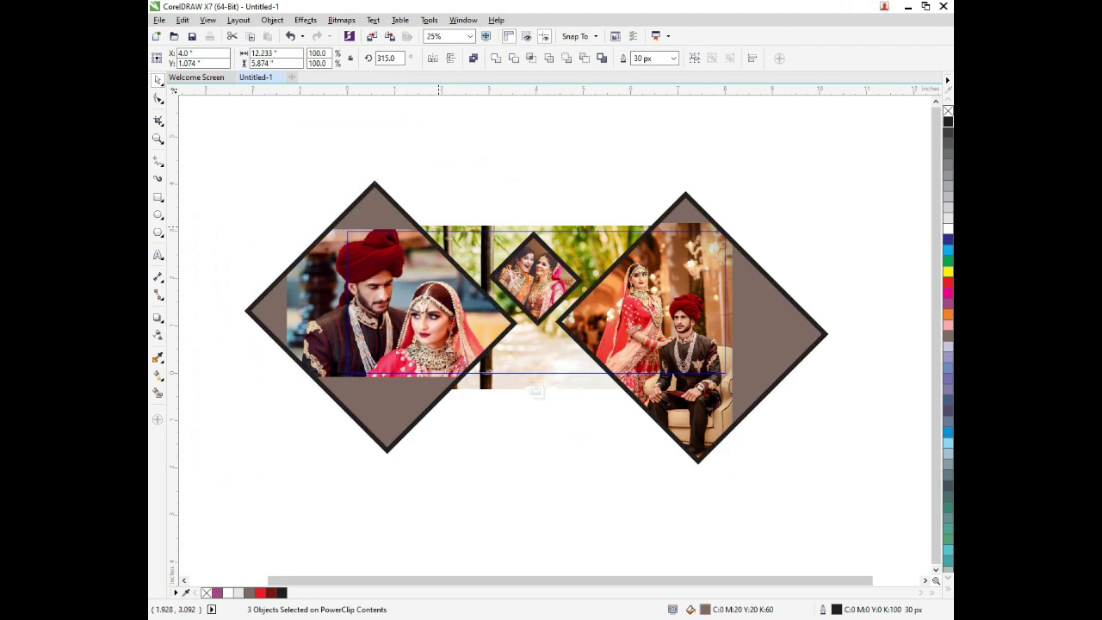
Set the black outline width of the three diamonds to 50 px.
key(F12)
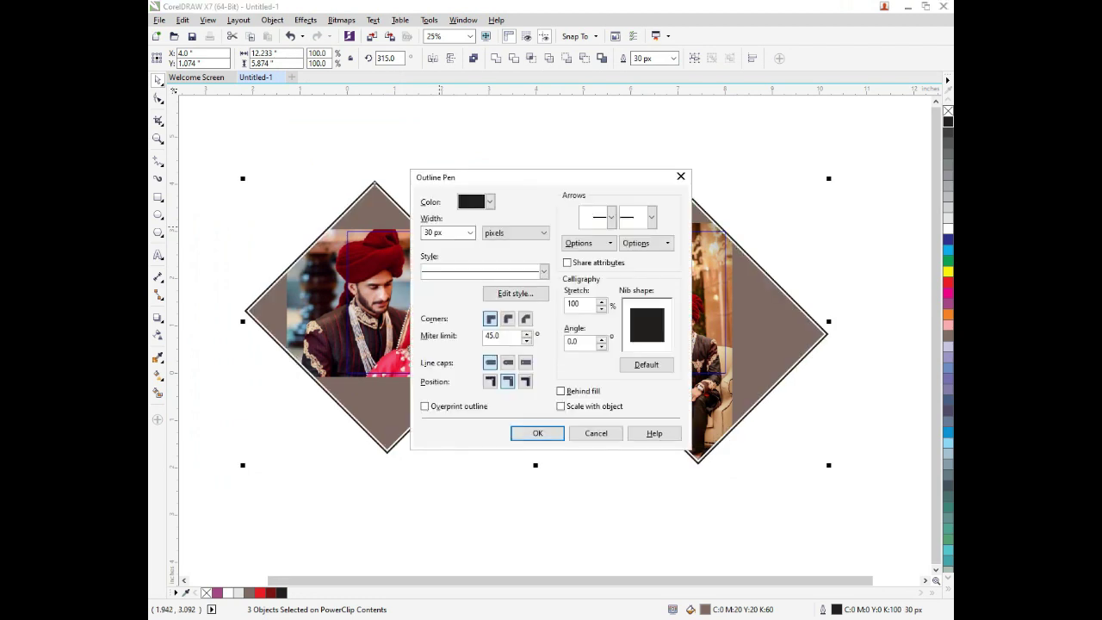
text(50)
key(Return)
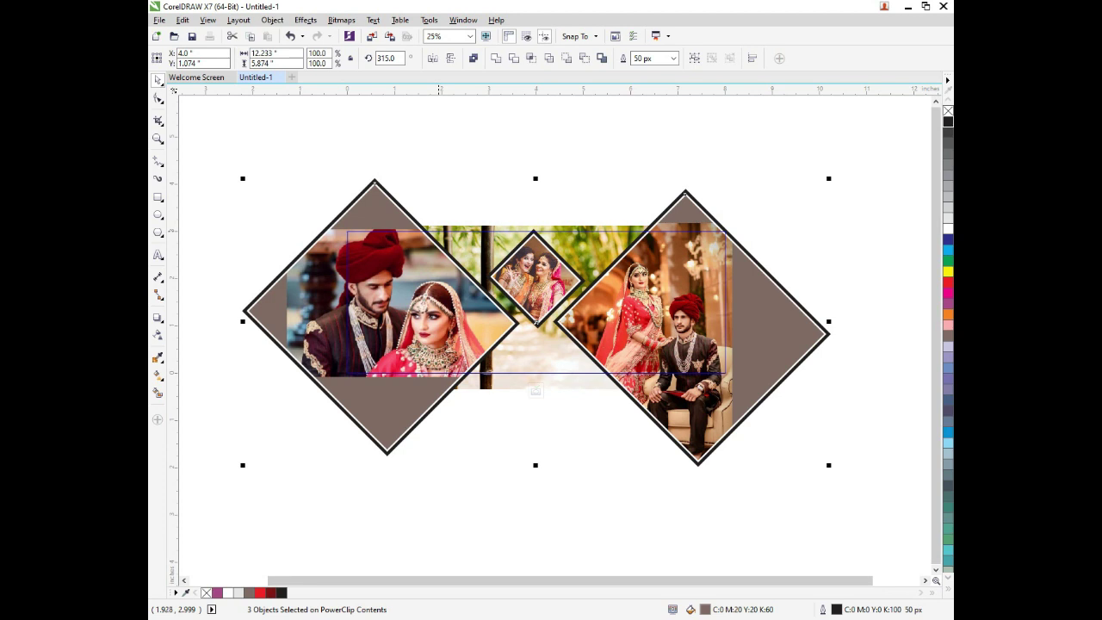
Nudge the black-outlined diamonds vertically to Y 1.103 inches, so the black border is offset upward from the white one.
key(Down)
key(Down)
key(Down)
key(Up)
key(Up)
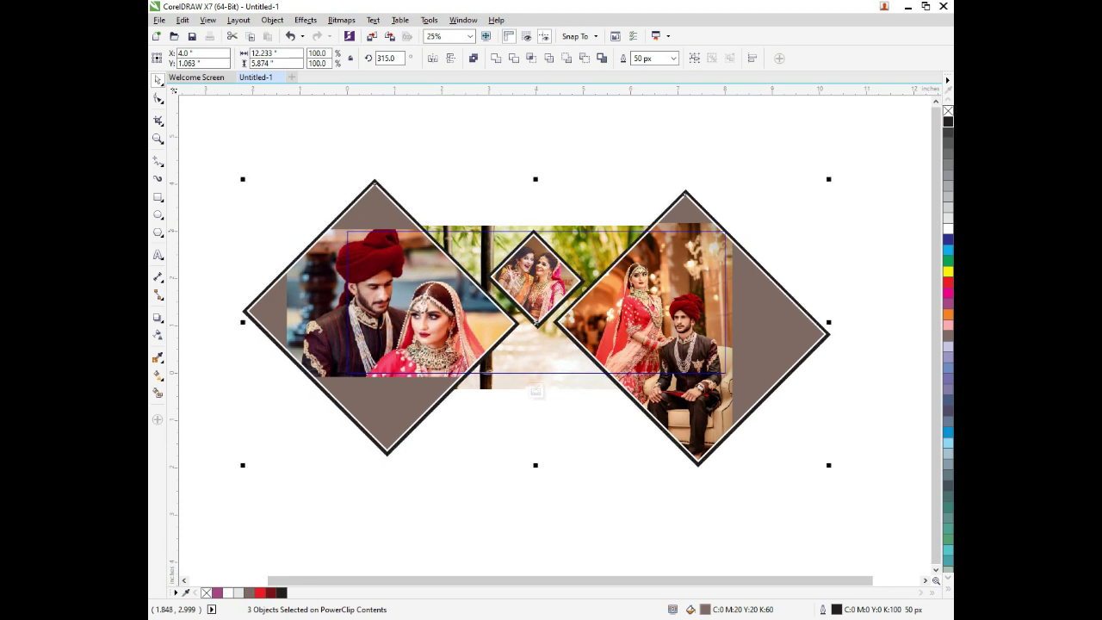
key(Up)
key(Up)
key(Up)
key(Up)
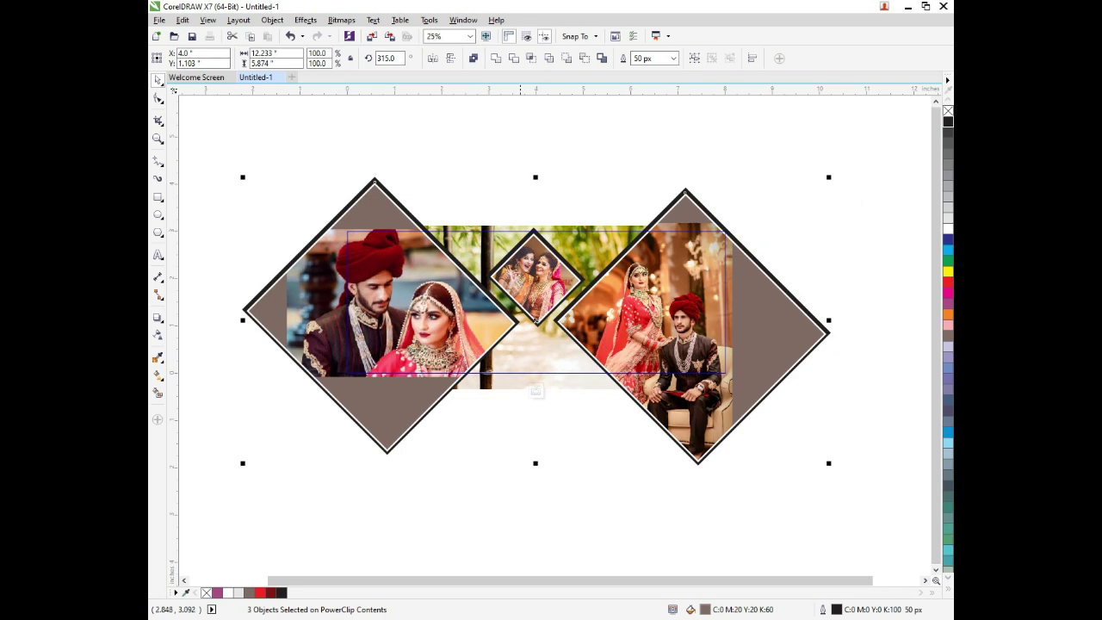
Add the two-line artistic text "HAPPY MARRIGE" below the small centre diamond.
click(523, 158)
key(F2)
drag(323, 210, 725, 443)
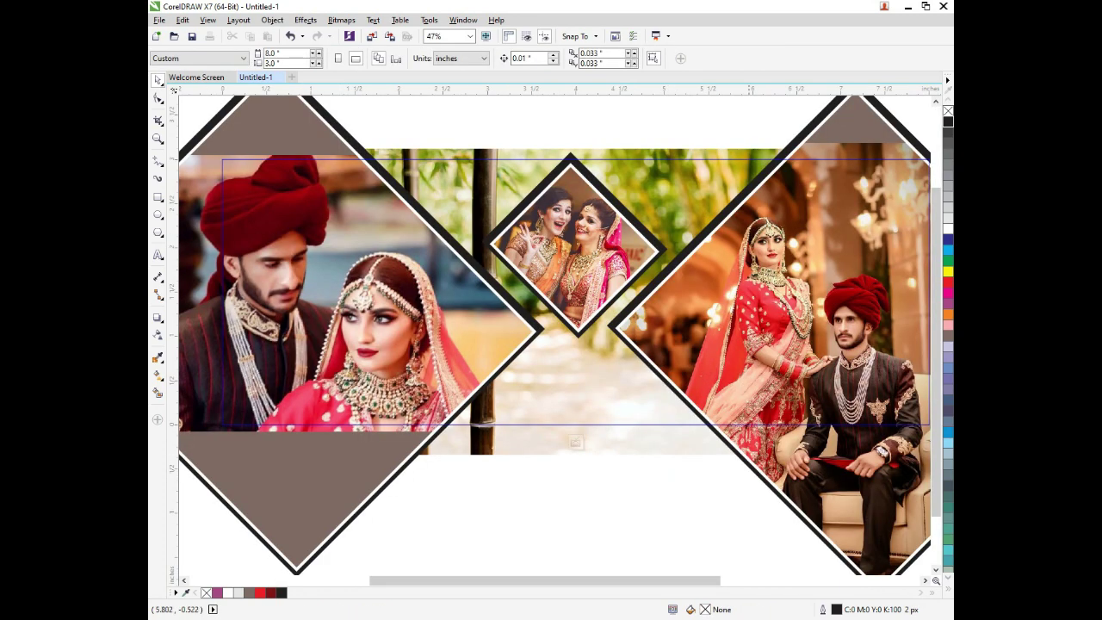
key(F8)
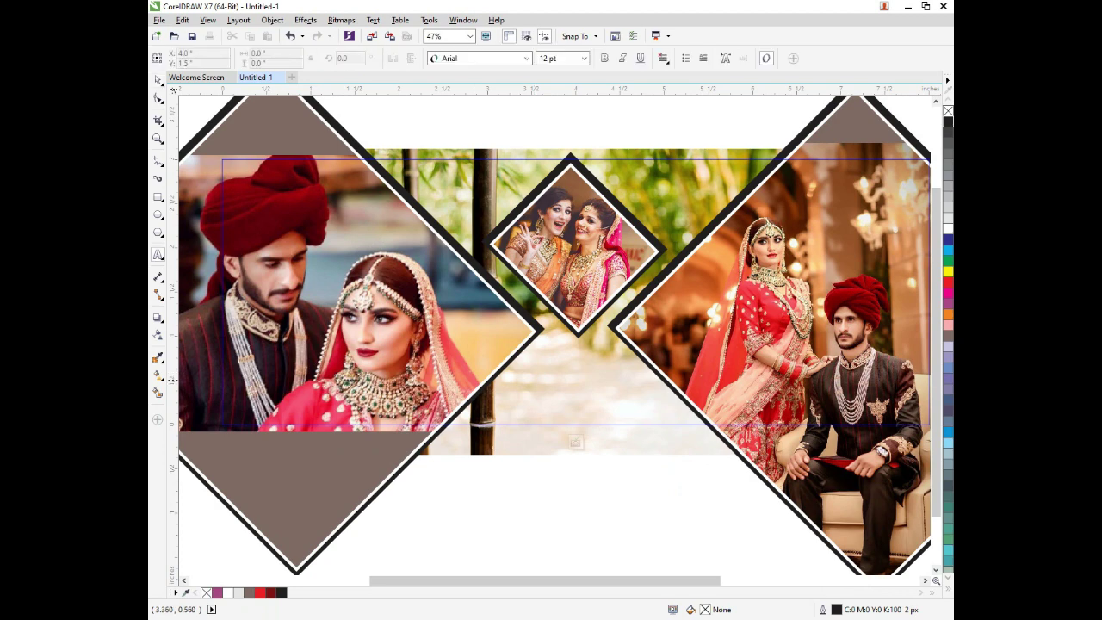
click(503, 390)
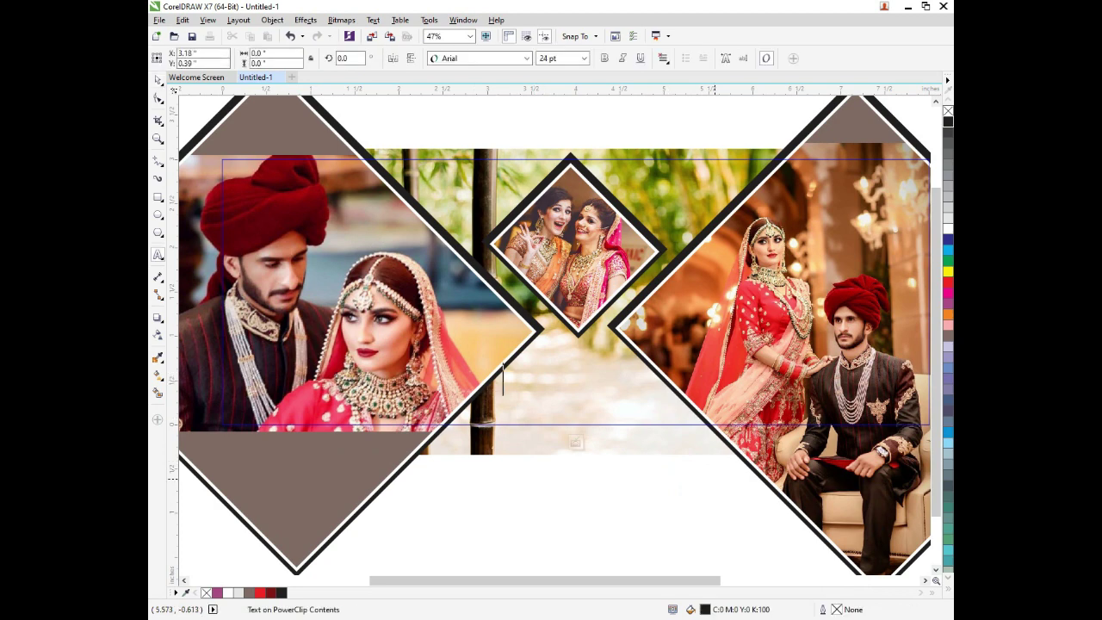
text(HAPPY)
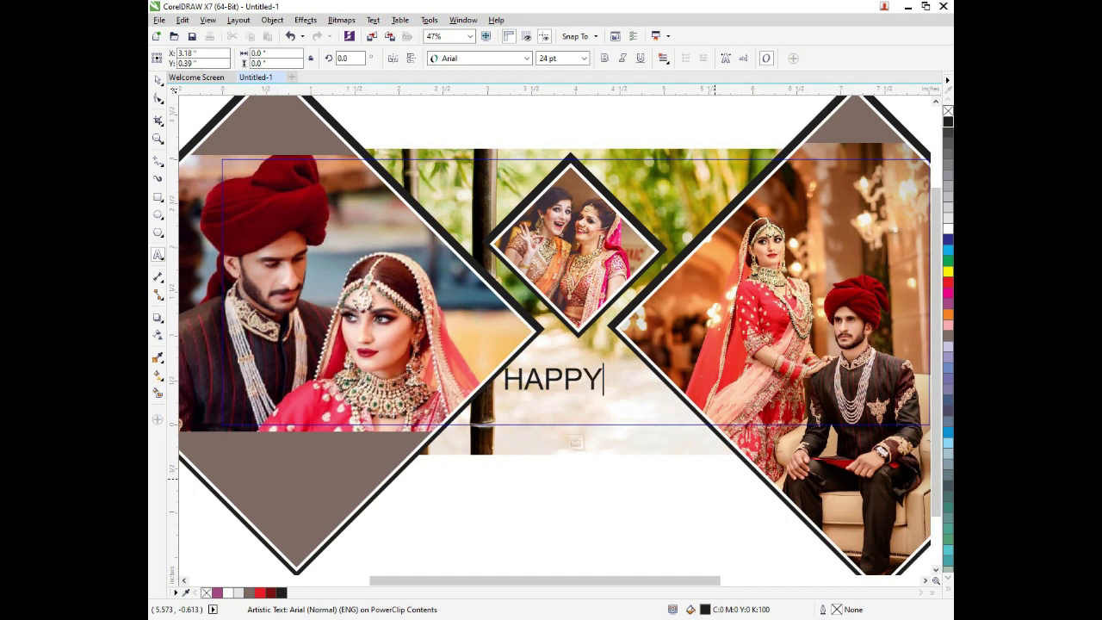
key(Escape)
text(MARRIGE)
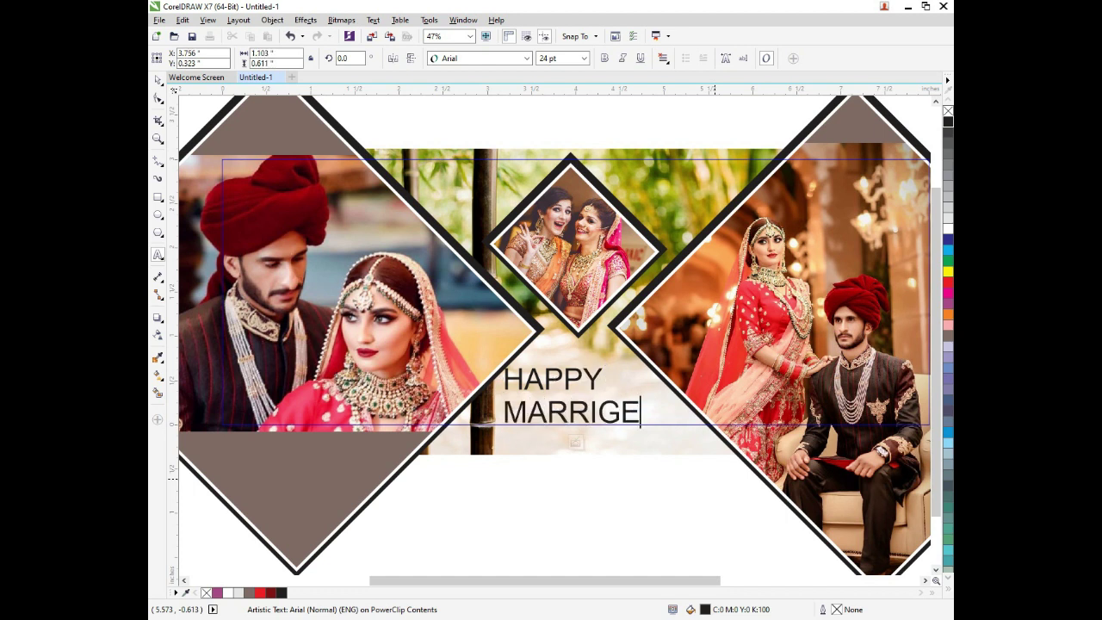
Center-align the two text lines and move the text slightly up beneath the small diamond.
click(662, 57)
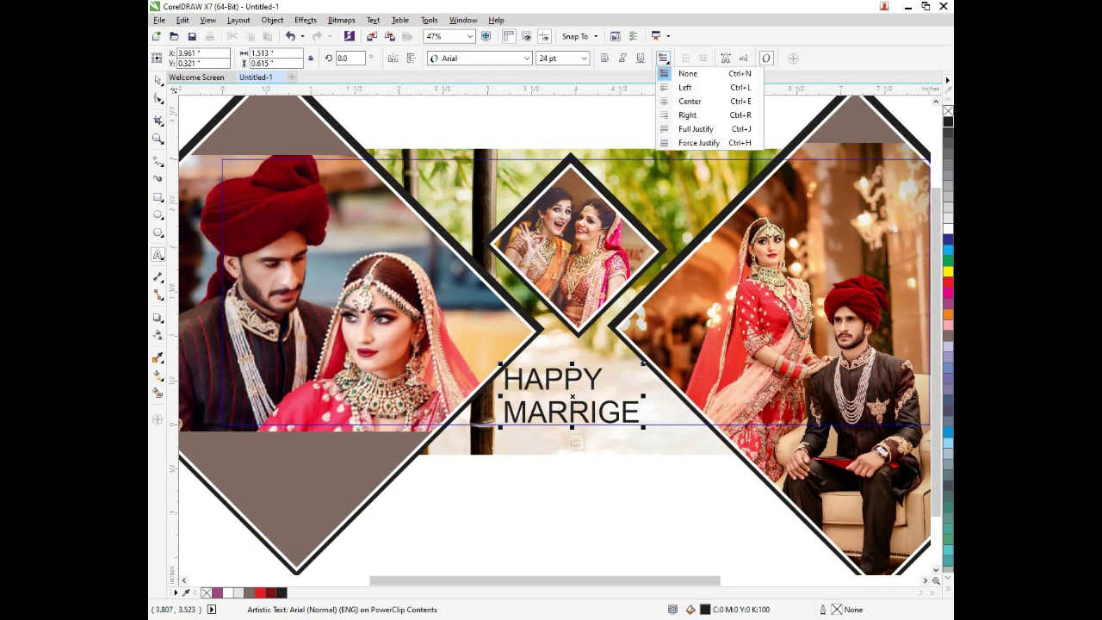
click(686, 102)
click(158, 79)
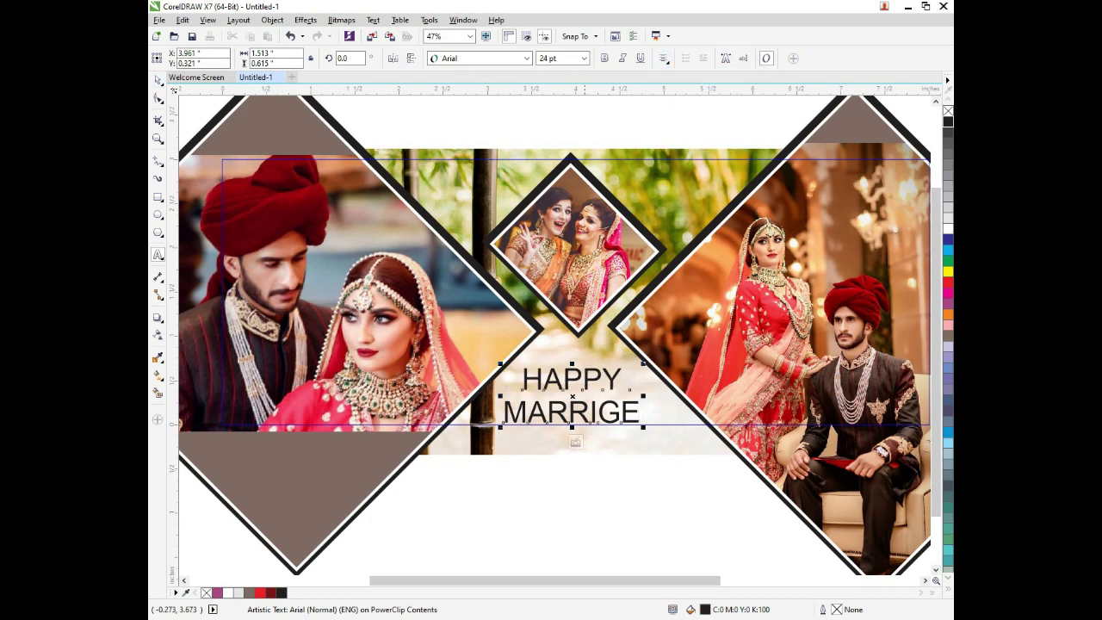
drag(574, 396, 576, 388)
Set the HAPPY MARRIGE text in Arial Black and shift it slightly to the right.
click(526, 57)
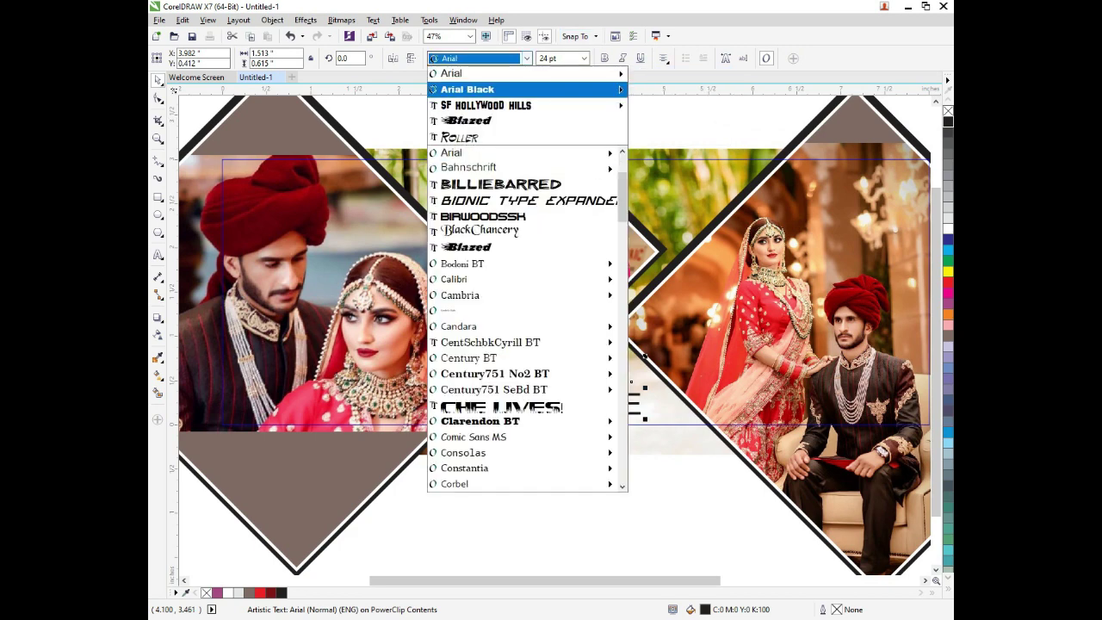
click(517, 90)
mouse_move(573, 392)
mouse_down()
mouse_move(578, 400)
mouse_move(579, 390)
mouse_up()
Break the text apart into separate HAPPY and MARRIGE lines and position both together beneath the small diamond.
key(ctrl+k)
click(581, 384)
drag(471, 447, 672, 367)
drag(575, 406, 575, 387)
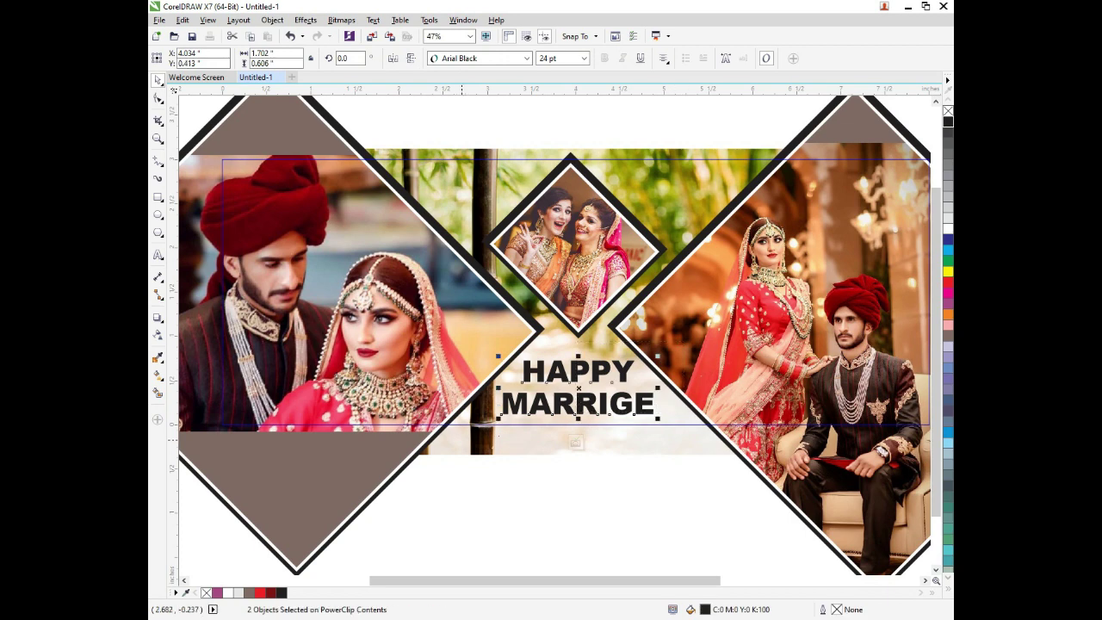
Fill the HAPPY and MARRIGE lines red and give them a 15 px white outline.
click(948, 282)
right_click(948, 229)
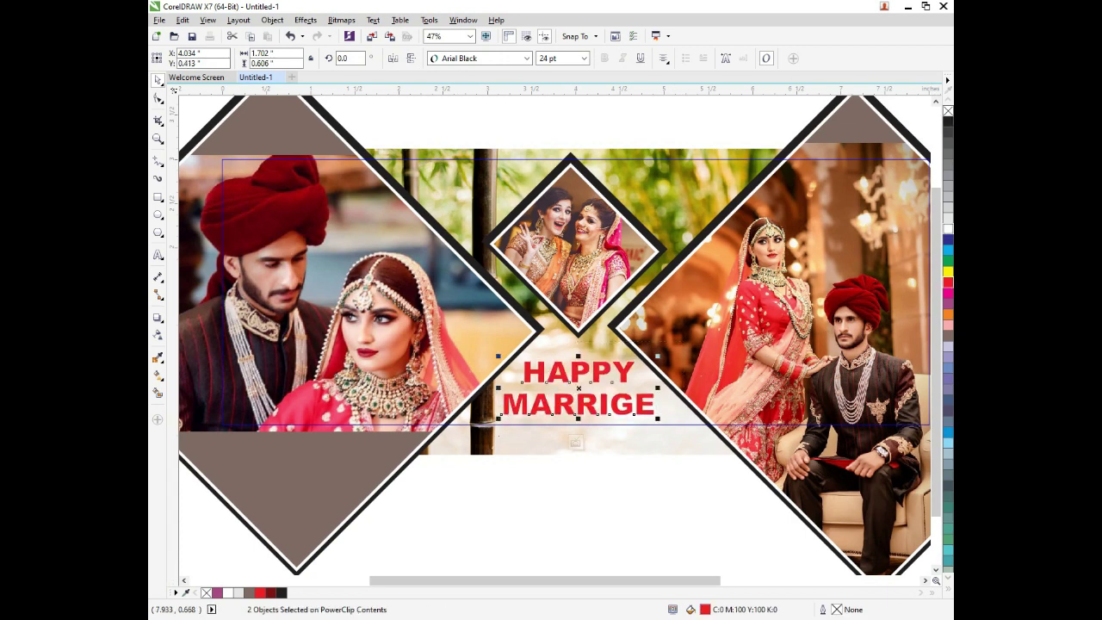
key(F12)
key(Tab)
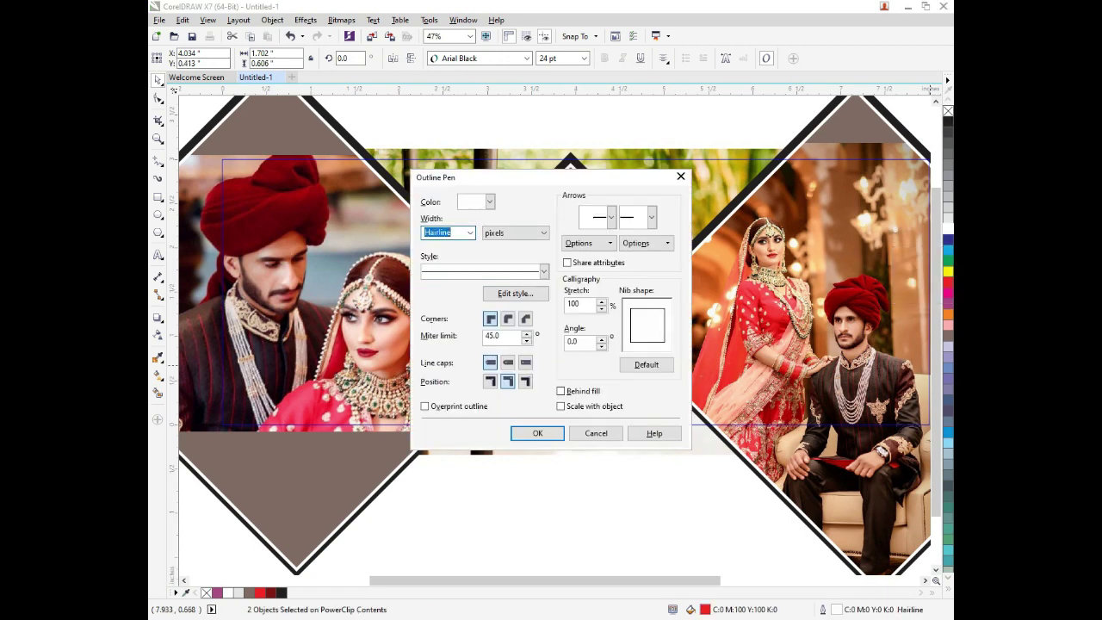
key(Return)
Give the HAPPY MARRIGE outline rounded corners and line caps, placed behind the fill and scaled with the object.
key(F12)
click(508, 363)
click(508, 318)
click(537, 433)
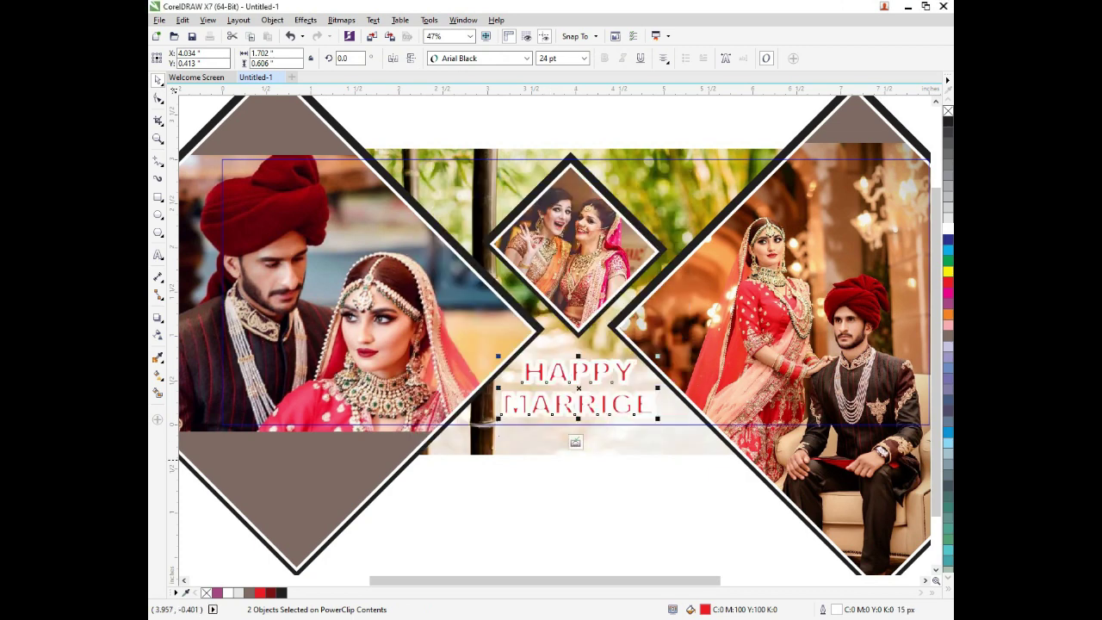
key(F12)
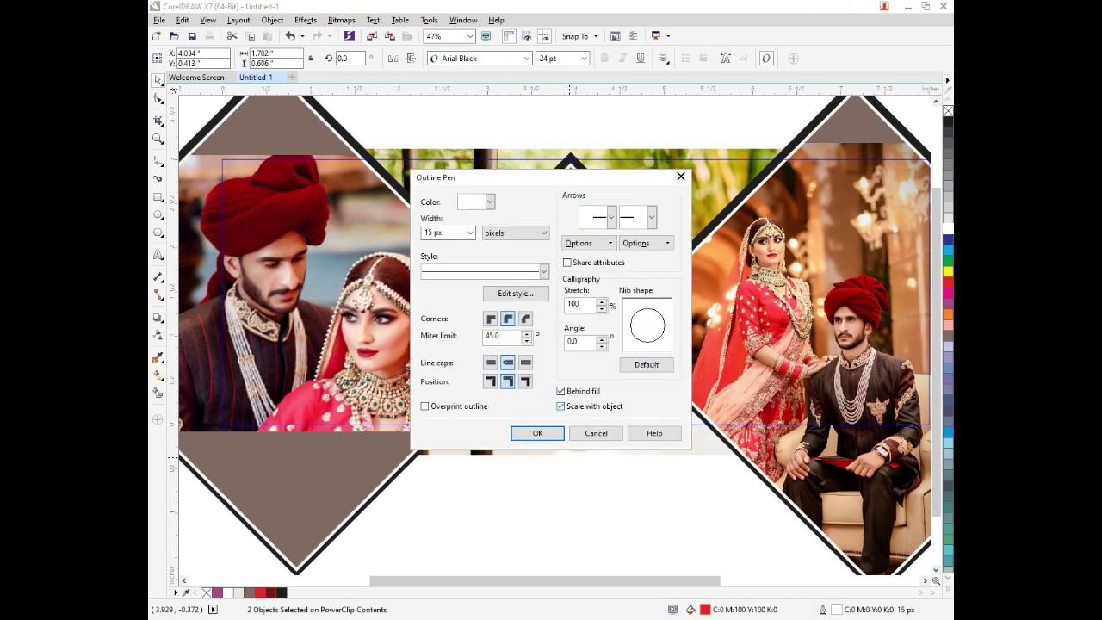
click(537, 433)
click(571, 478)
key(F4)
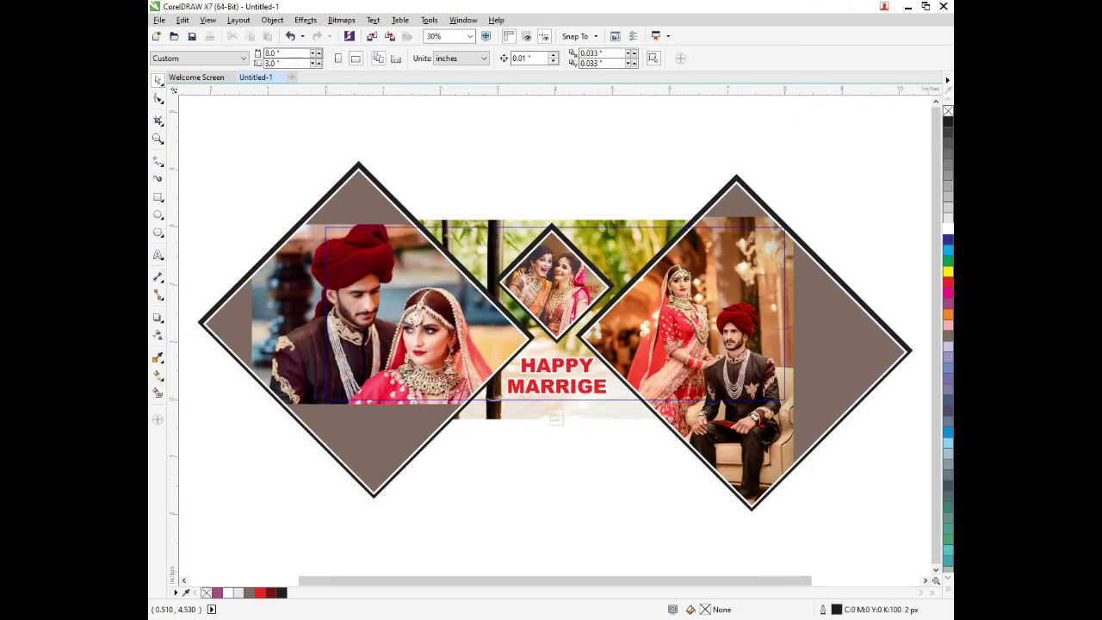
Finish editing the PowerClip contents so the layout is cropped to the page-sized frame.
click(272, 20)
mouse_move(296, 130)
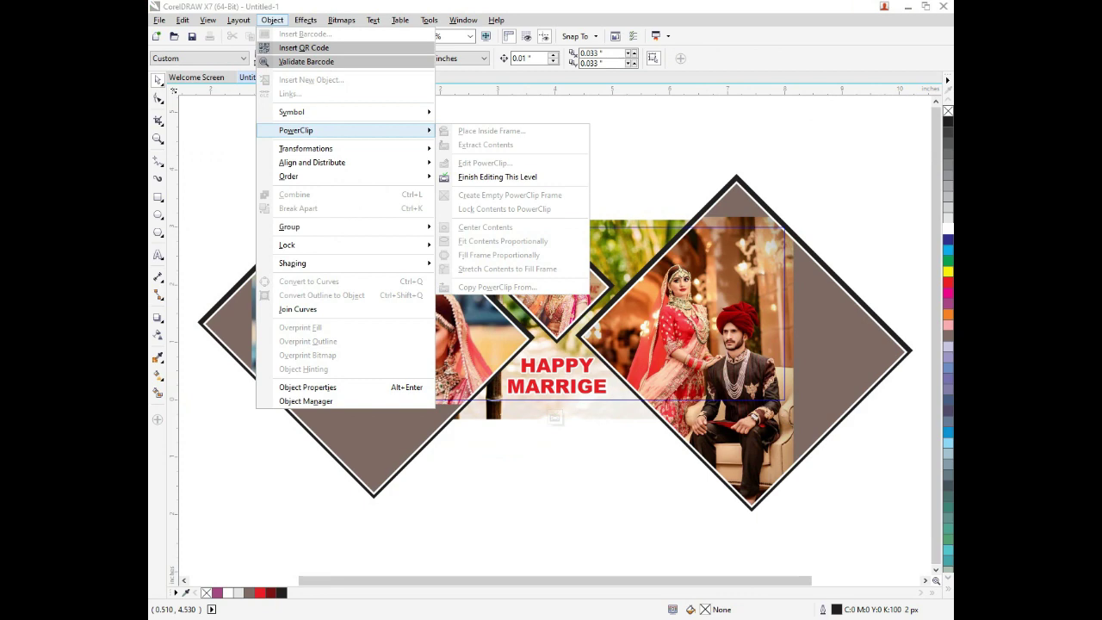
click(497, 176)
click(545, 152)
key(F4)
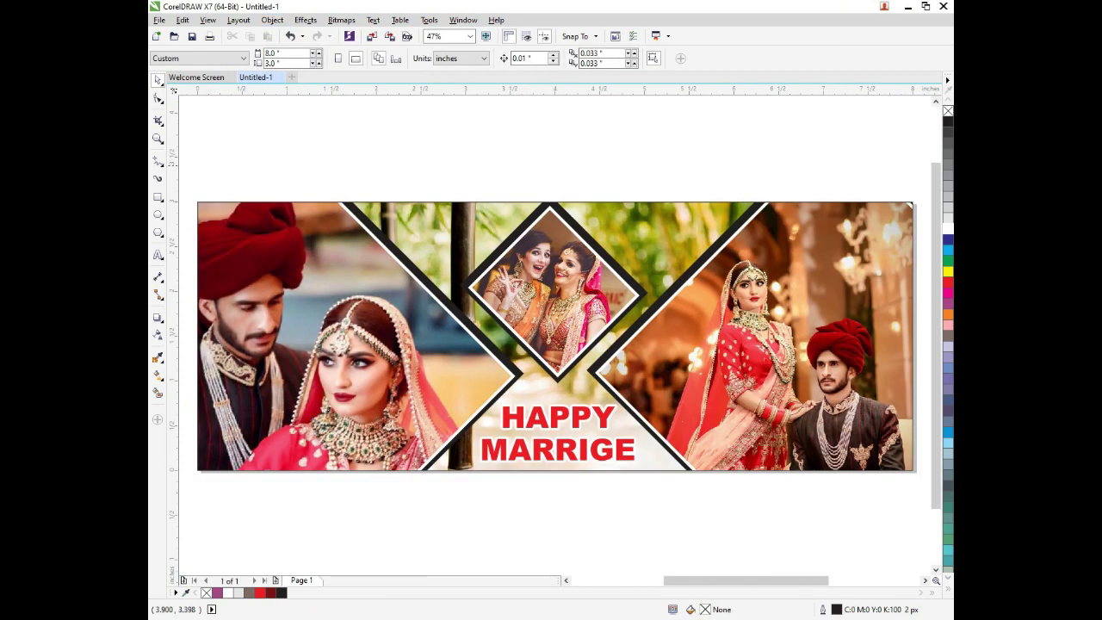
Create a centered copy of the finished layout scaled down to about 95%, keeping the full-size original.
scroll(546, 166, down, 2)
key(F2)
drag(324, 140, 784, 382)
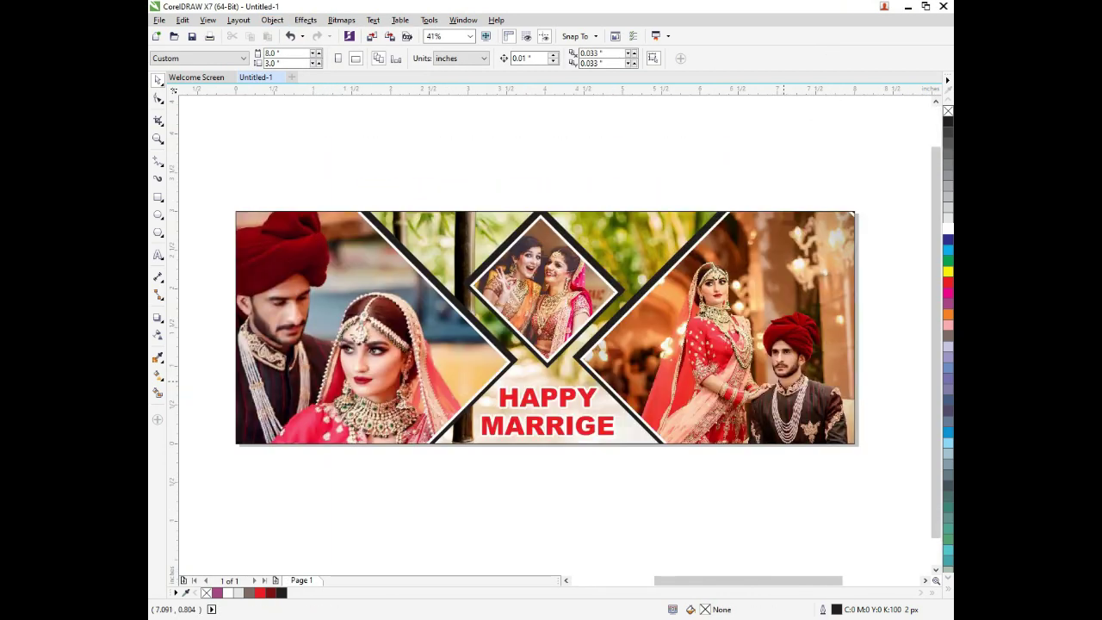
click(804, 243)
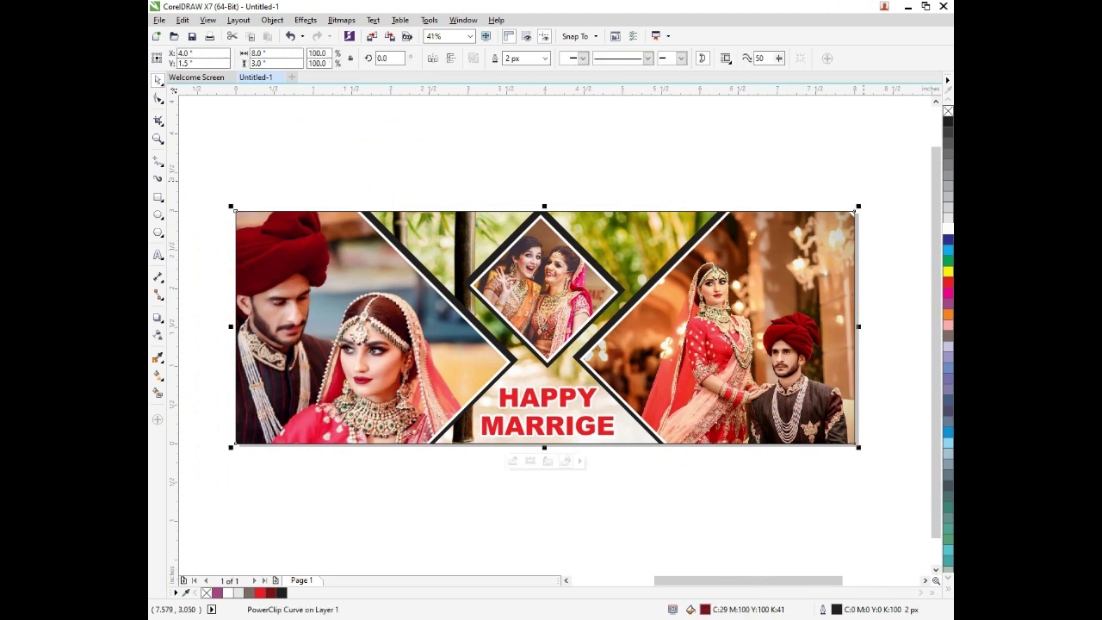
drag(858, 207, 843, 213)
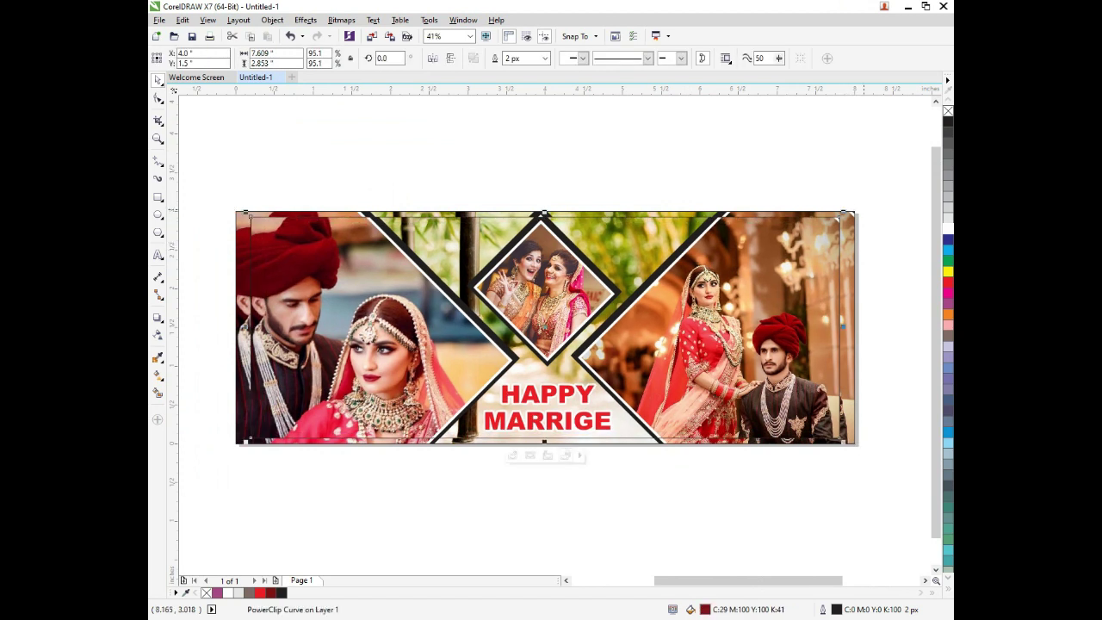
Convert the full-size original layout behind the smaller copy to a bitmap.
key(ctrl+z)
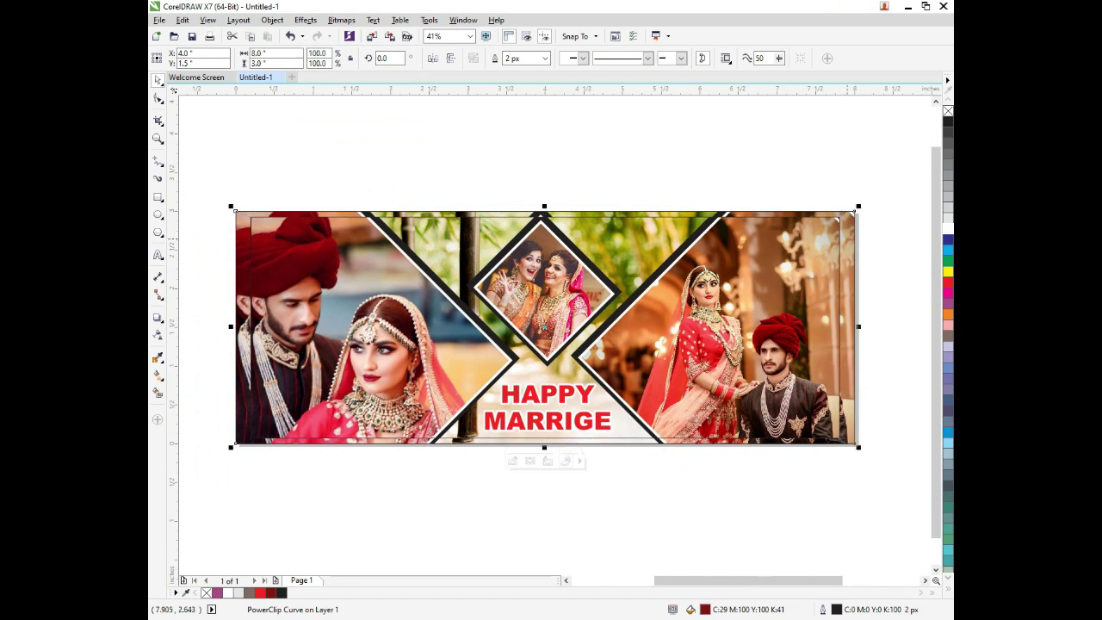
click(342, 20)
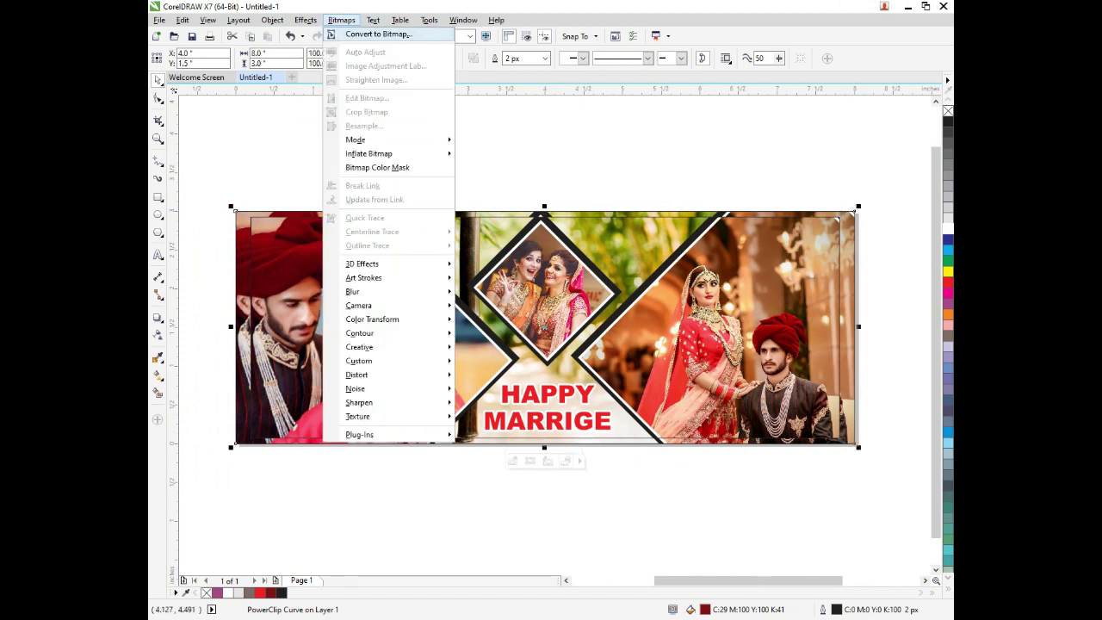
click(377, 33)
click(511, 380)
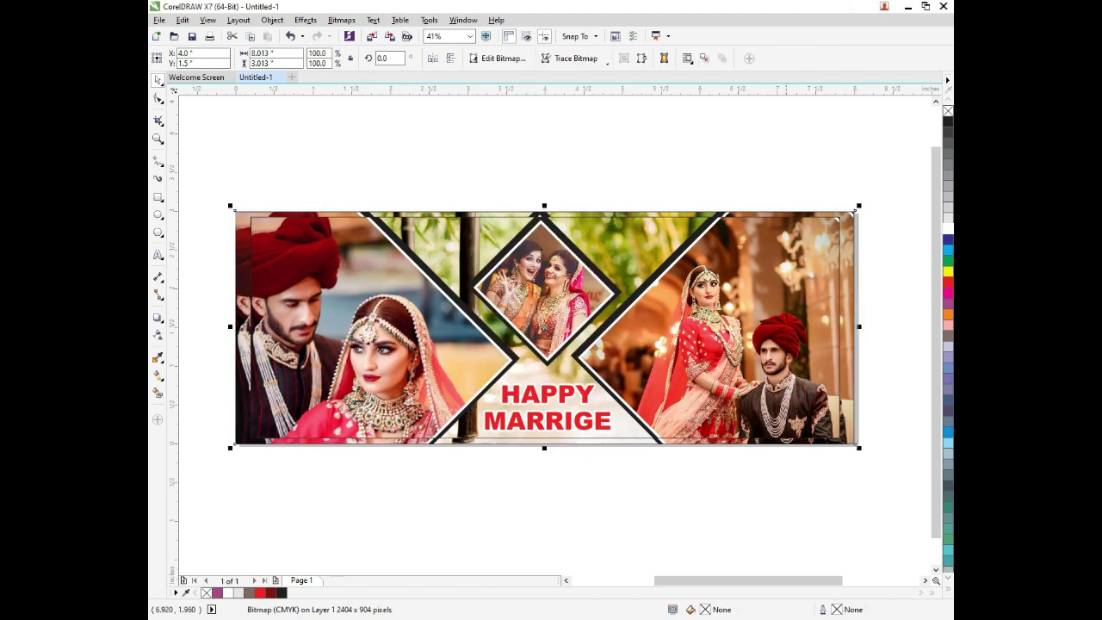
Apply a Gaussian Blur with a 24-pixel radius to the full-size layout bitmap, previewing several radii first.
click(341, 20)
mouse_move(361, 290)
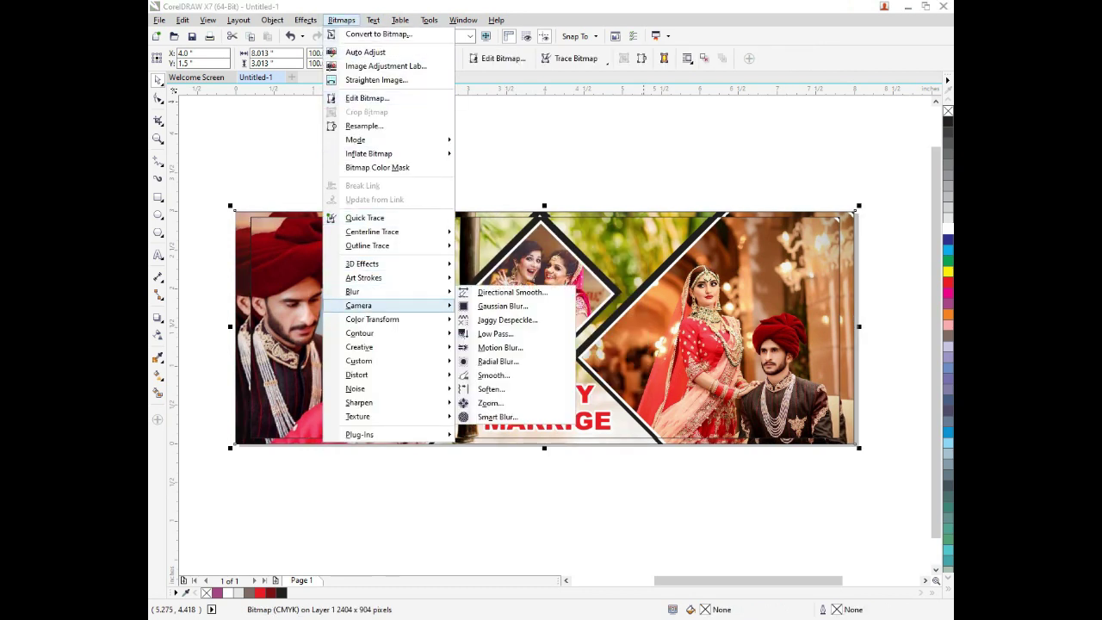
click(502, 305)
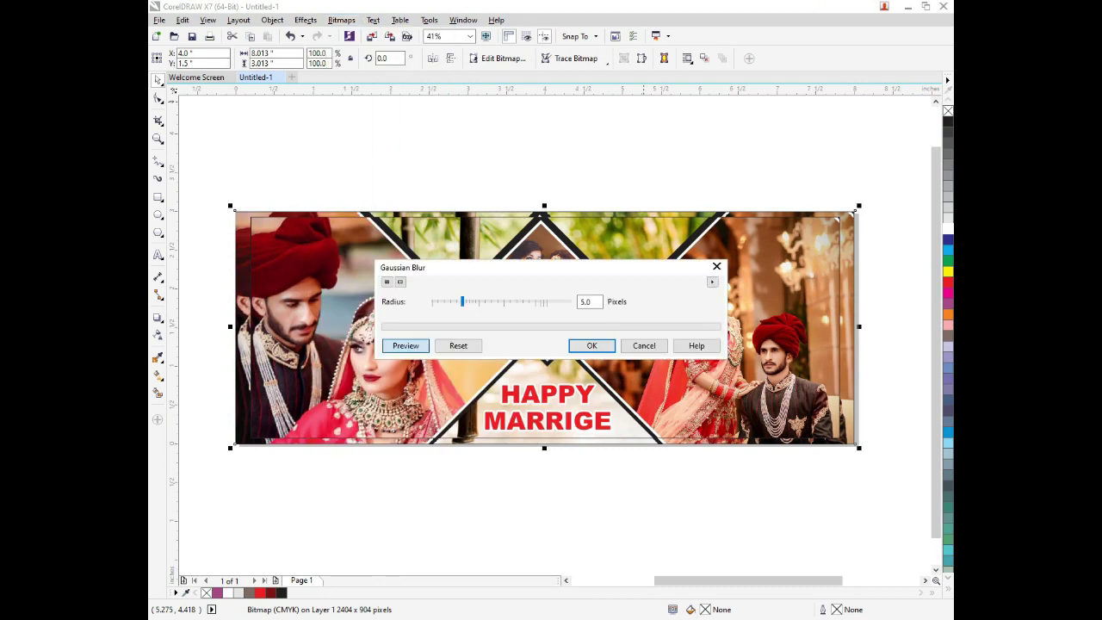
click(406, 345)
drag(482, 267, 569, 473)
click(460, 516)
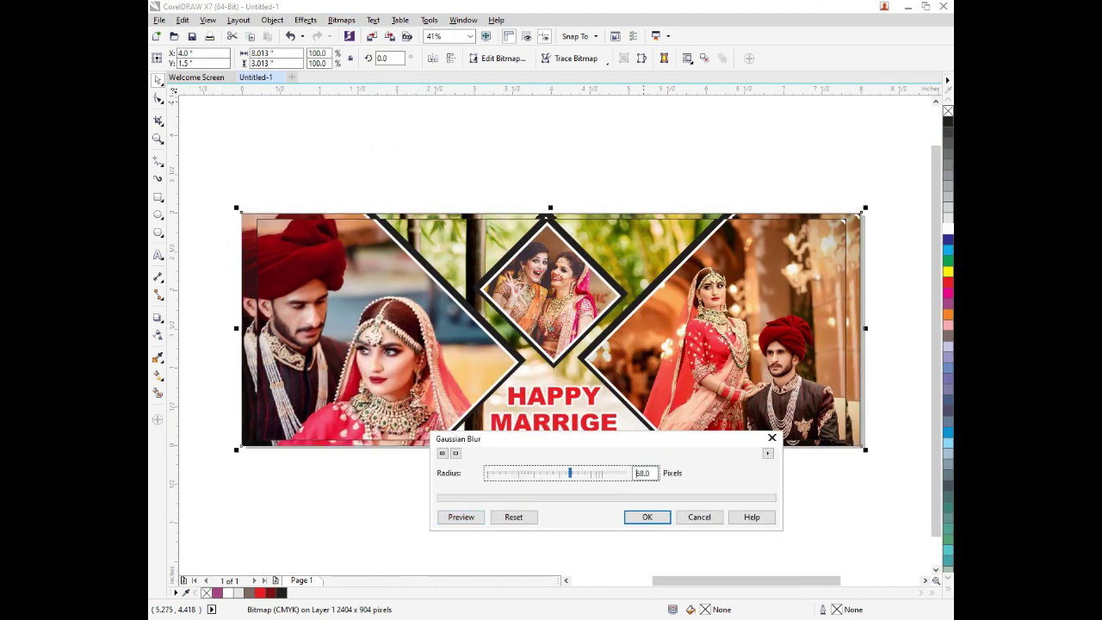
click(461, 516)
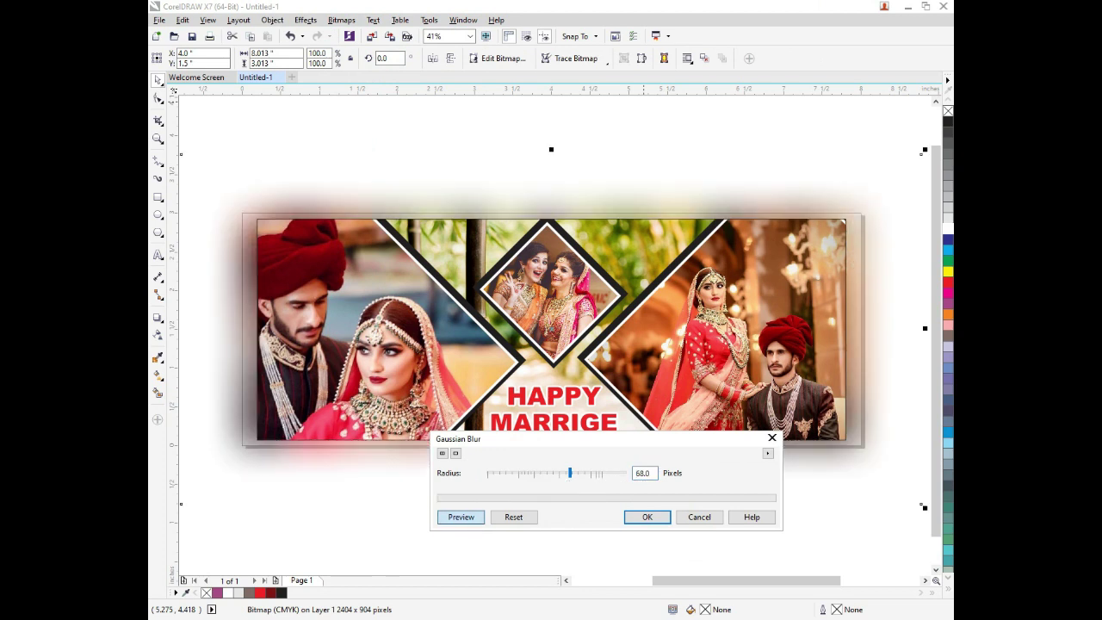
drag(569, 472, 546, 472)
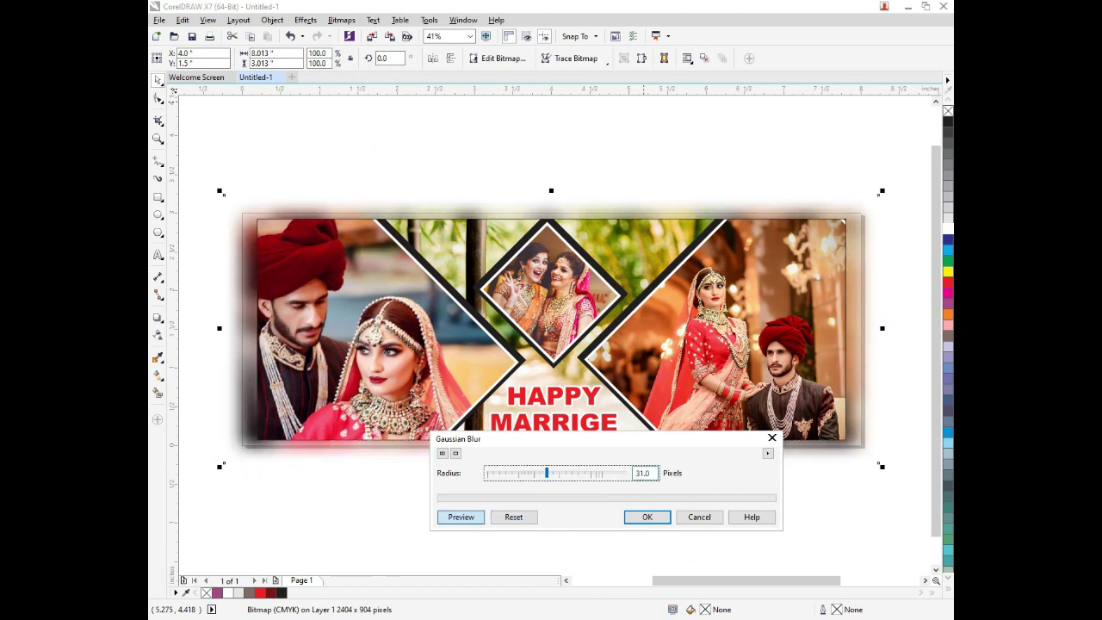
click(461, 516)
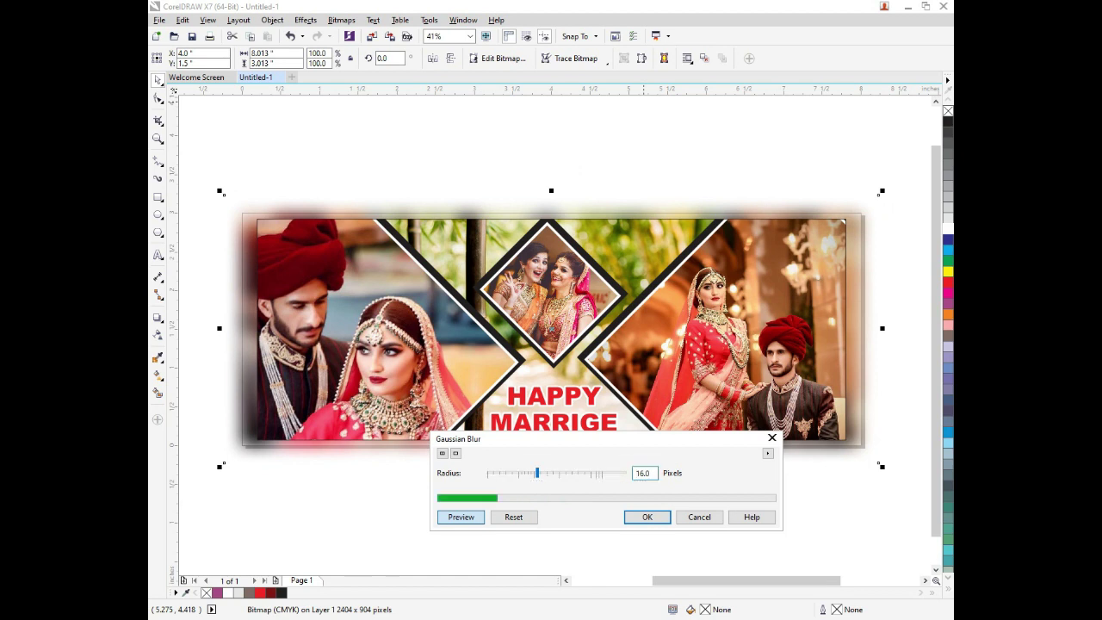
drag(537, 472, 543, 472)
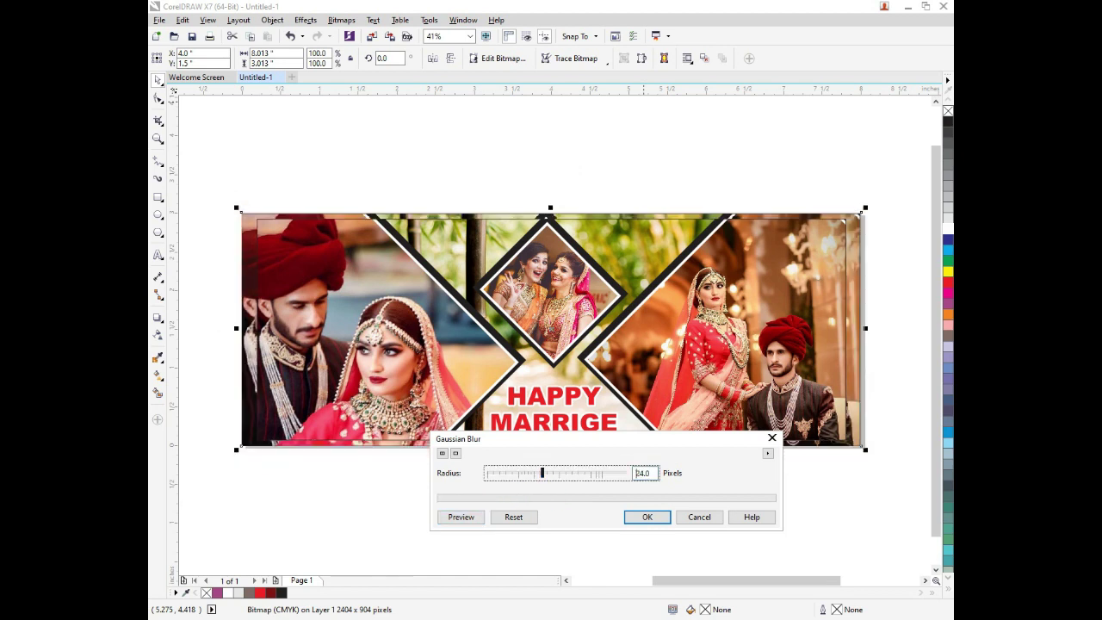
click(461, 516)
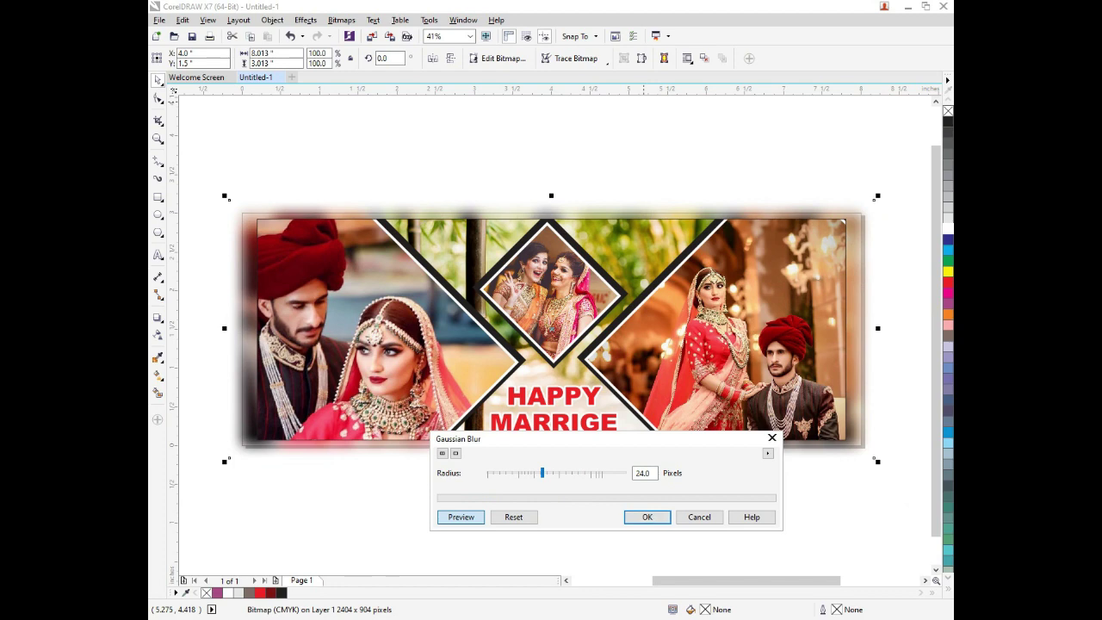
key(Return)
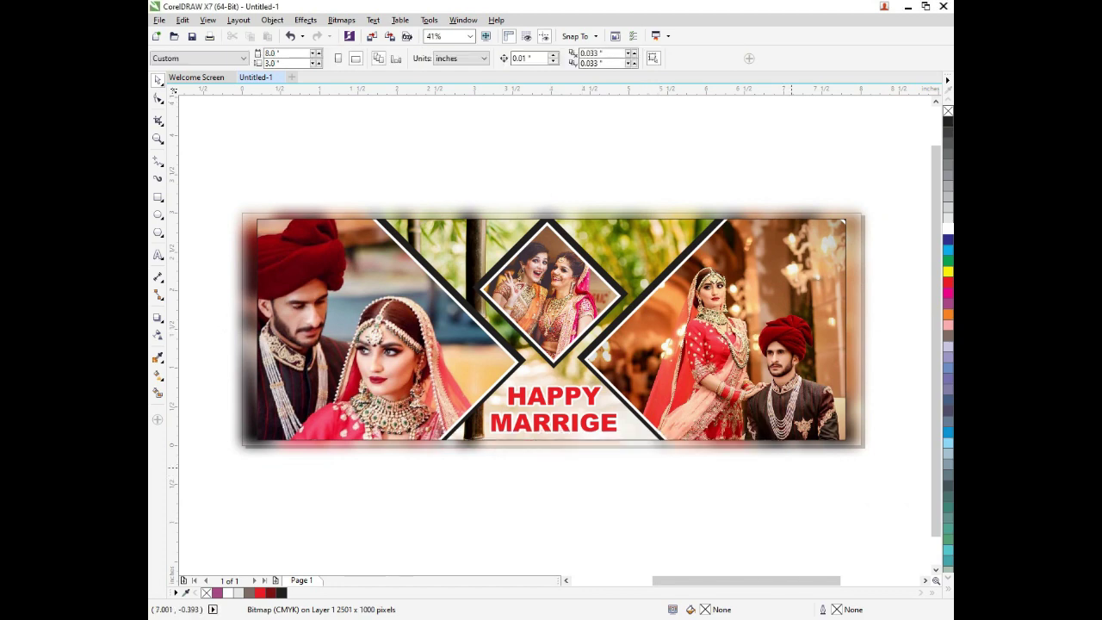
Remove the outline from the smaller layout copy on top of the blurred bitmap.
scroll(796, 303, down, 2)
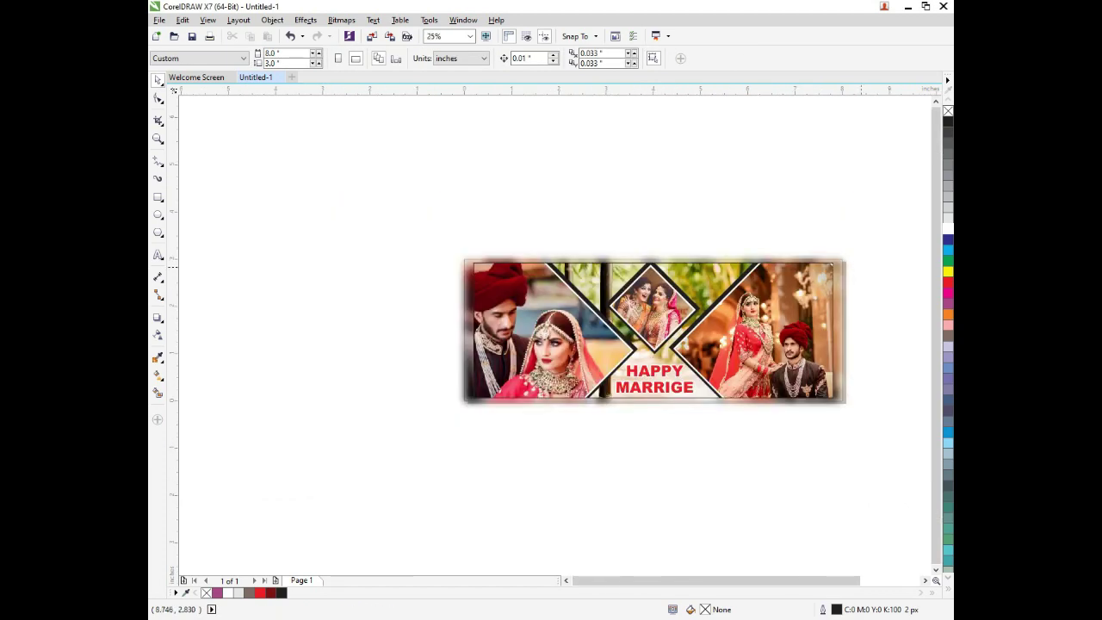
click(839, 290)
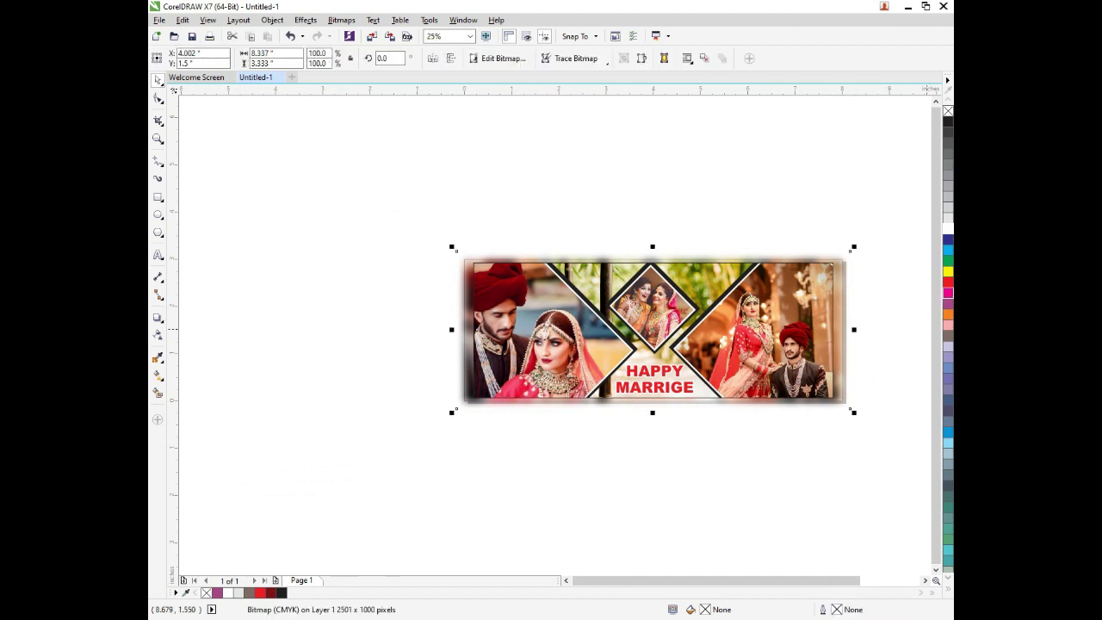
click(812, 299)
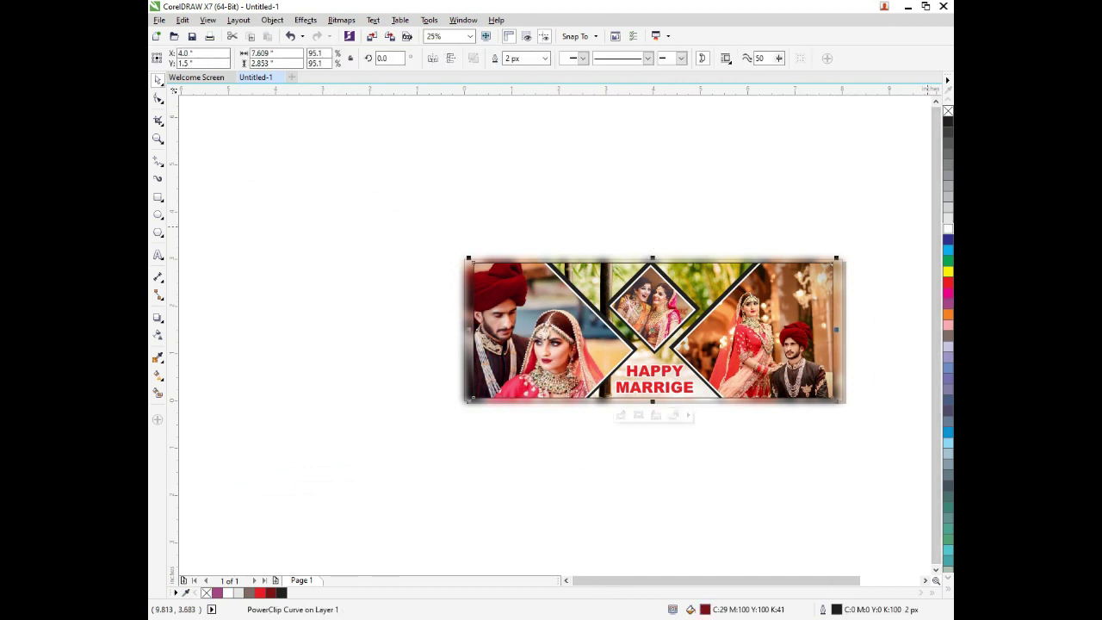
key(Escape)
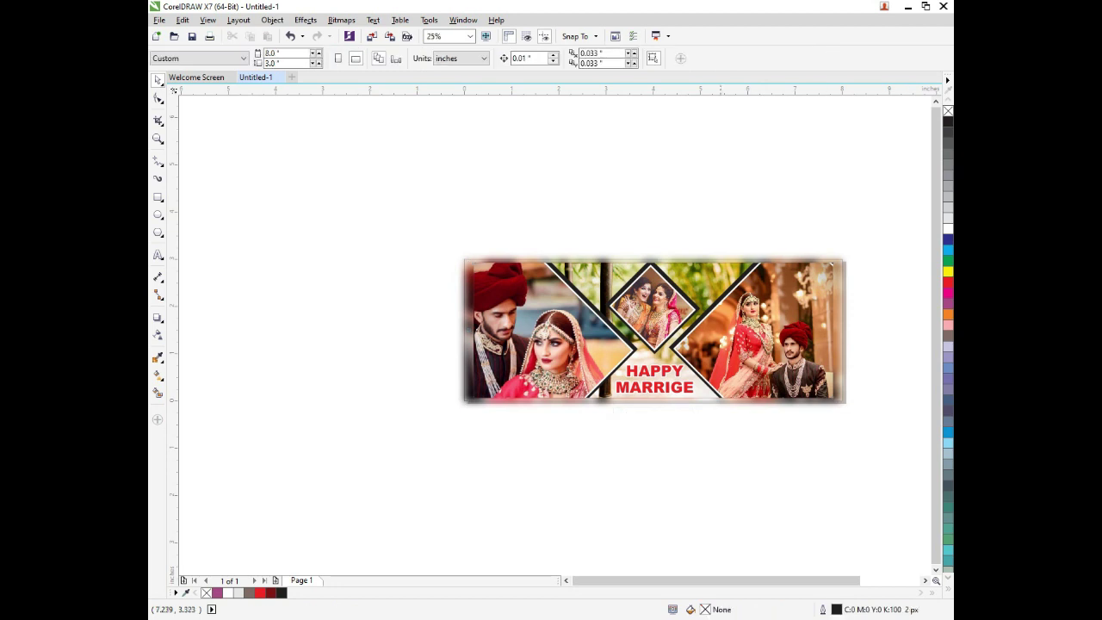
Reduce the smaller layout copy's height to about 2.793 inches and center it on the page.
key(F4)
click(590, 423)
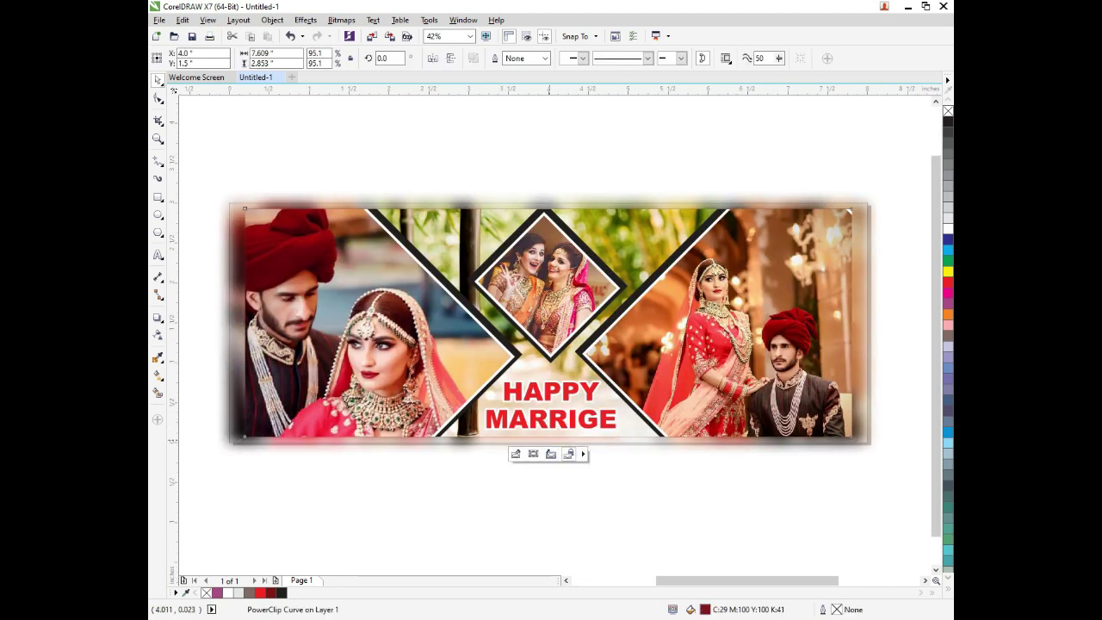
drag(549, 440, 549, 437)
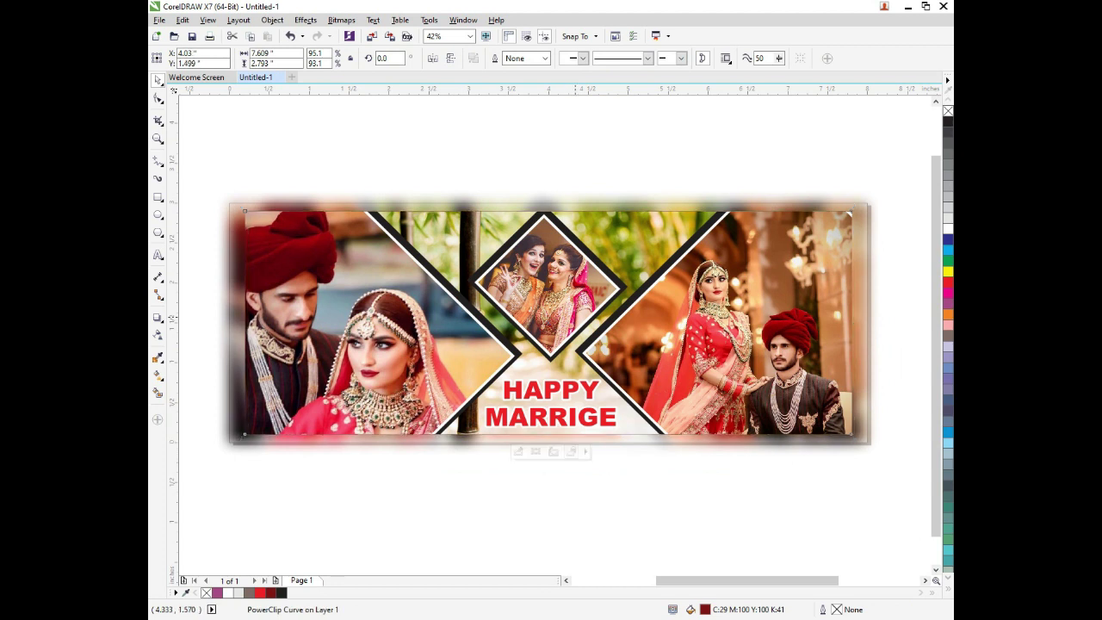
key(p)
click(183, 189)
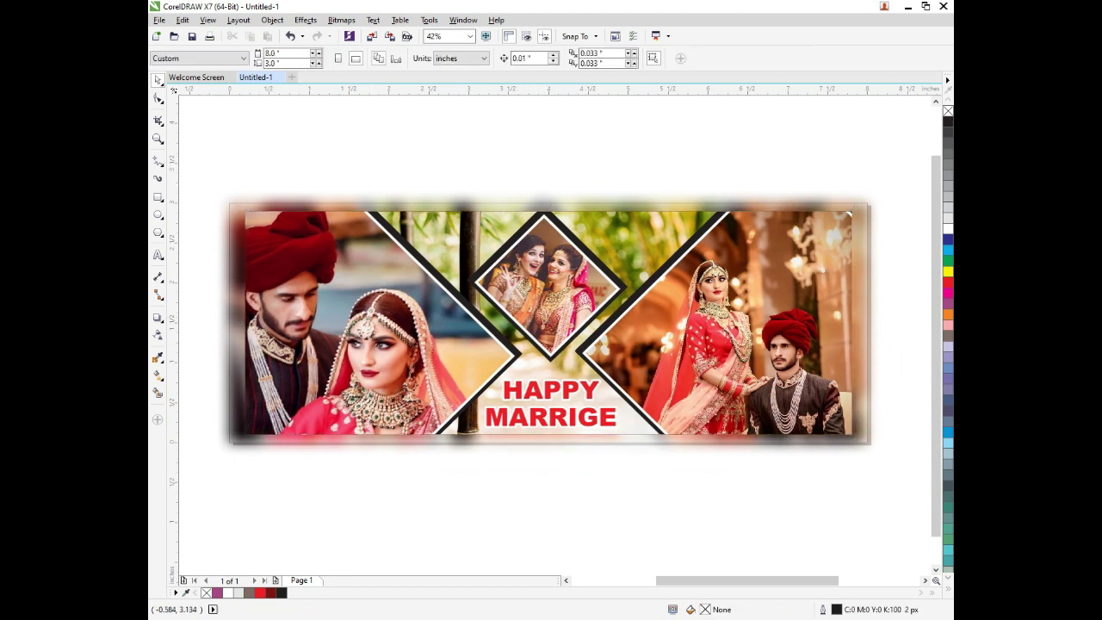
Create a page-sized 8 × 3 inch rectangle and convert it to curves.
double_click(158, 196)
key(ctrl+q)
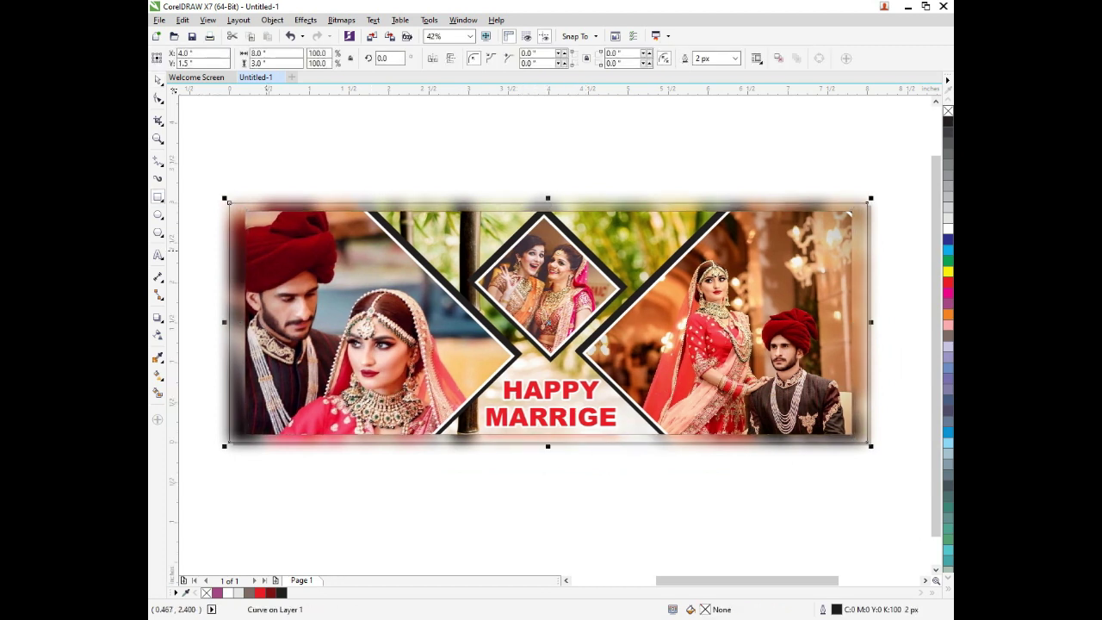
key(space)
click(268, 173)
Try to PowerClip the blurred bitmap into the page-sized rectangle.
click(296, 208)
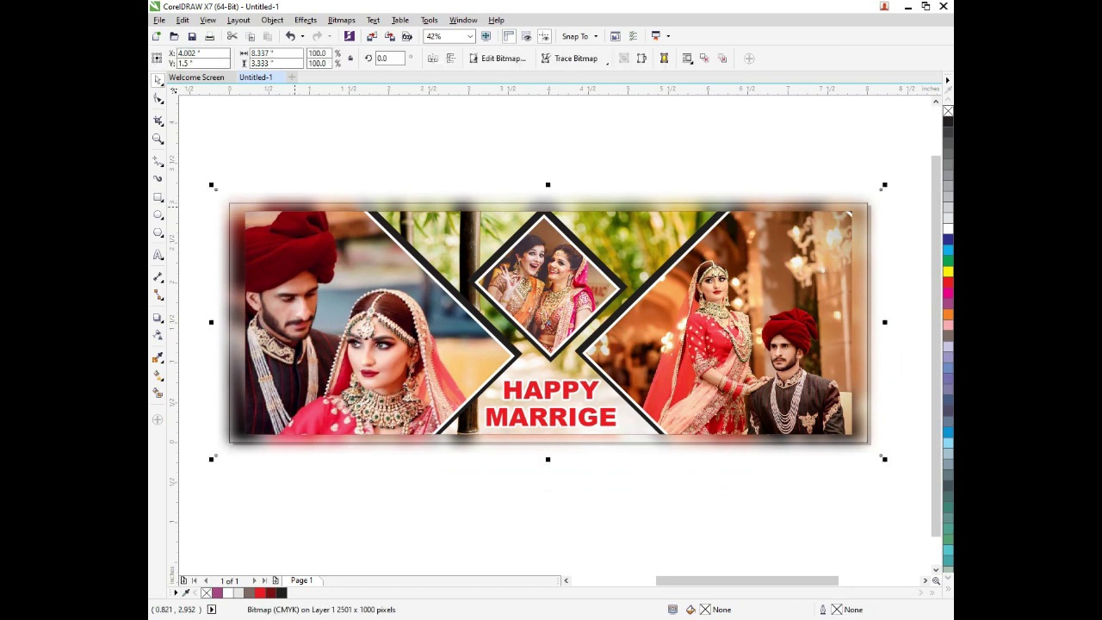
click(272, 20)
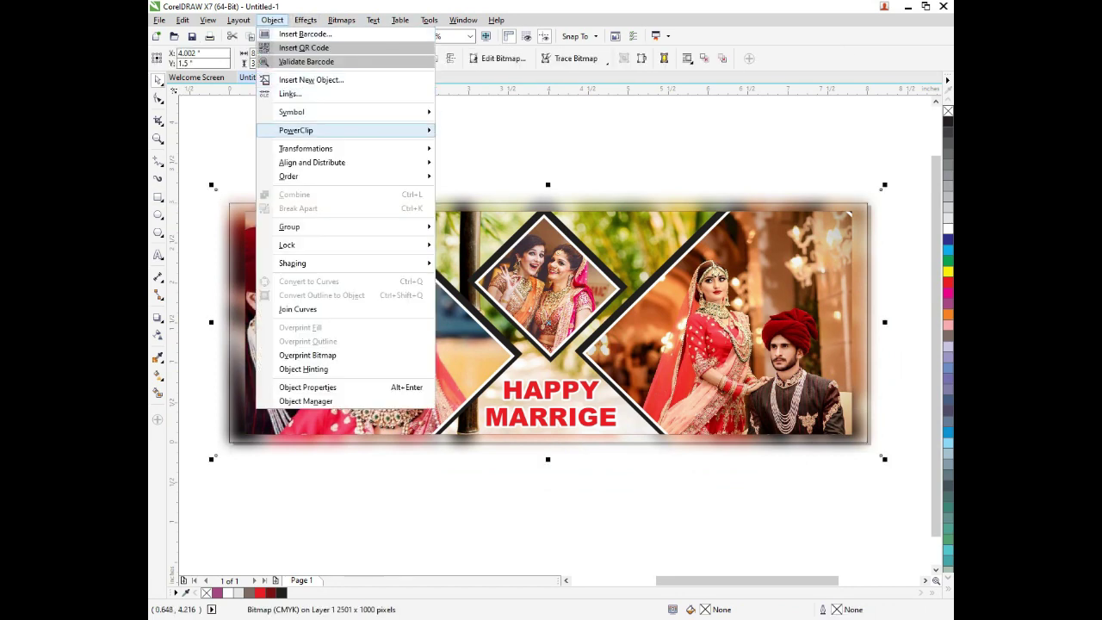
mouse_move(296, 130)
click(491, 130)
click(264, 204)
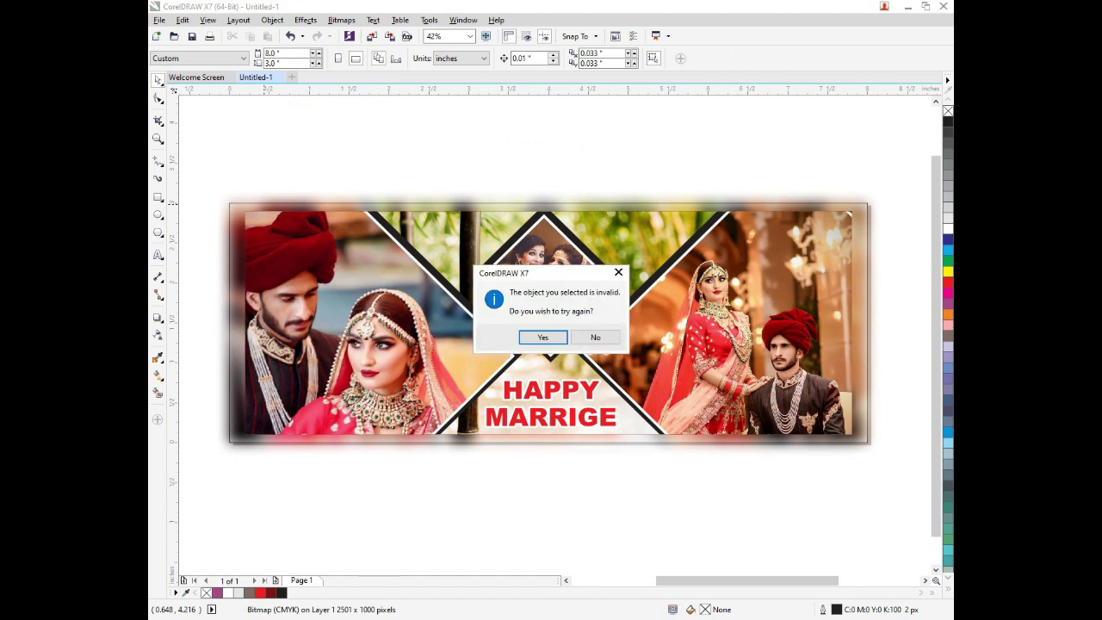
key(Escape)
click(230, 205)
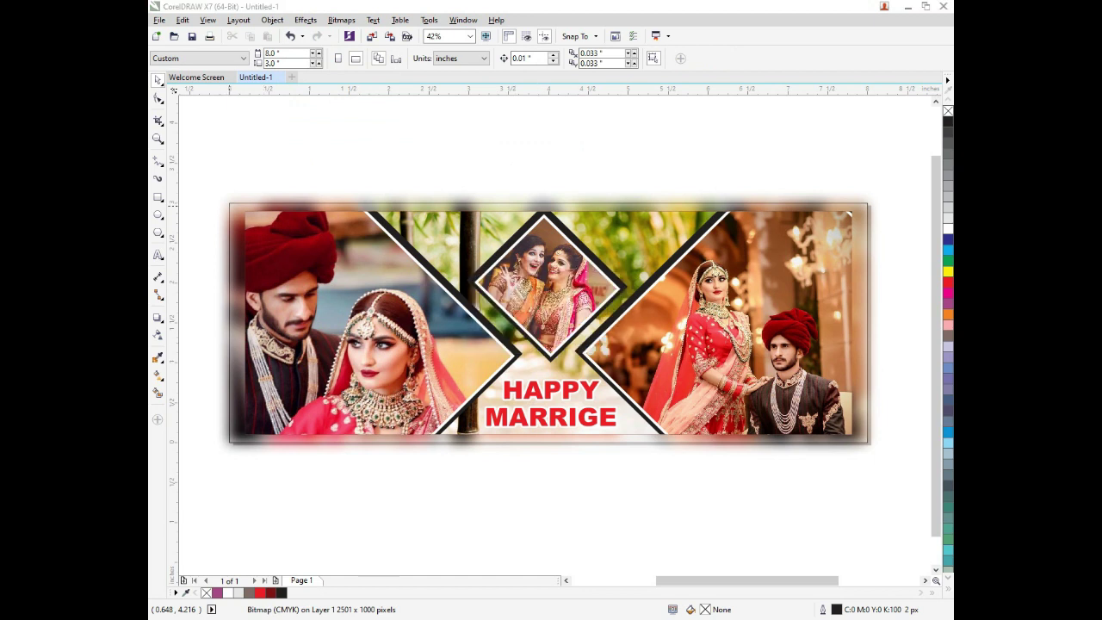
click(595, 338)
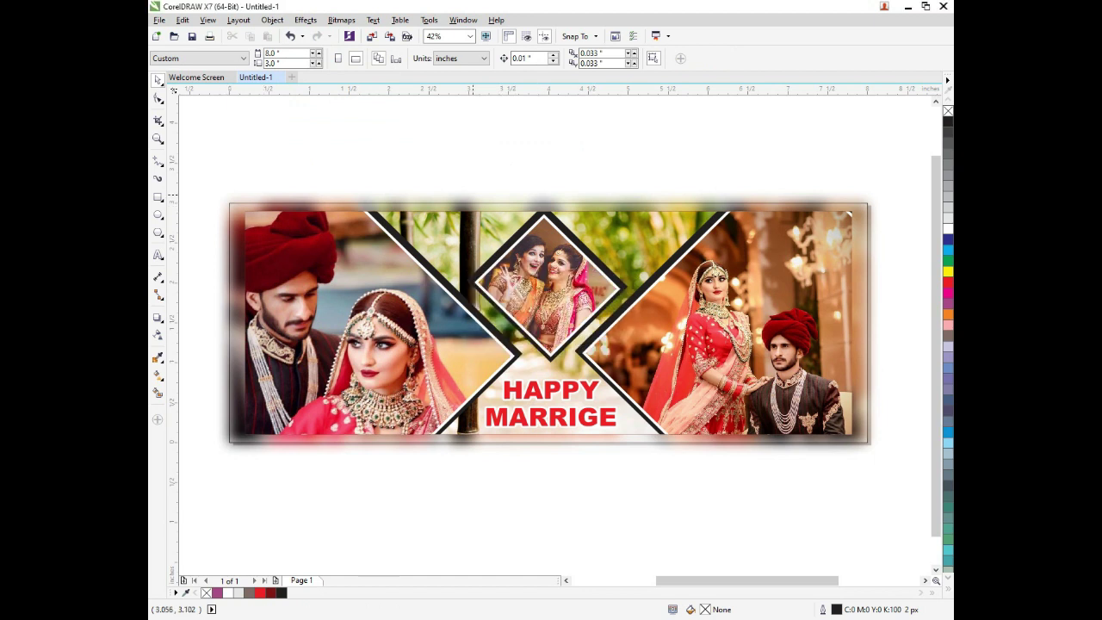
Send the blurred bitmap to the back and place it inside the page-sized rectangle as a PowerClip.
click(472, 195)
key(shift+Page_Down)
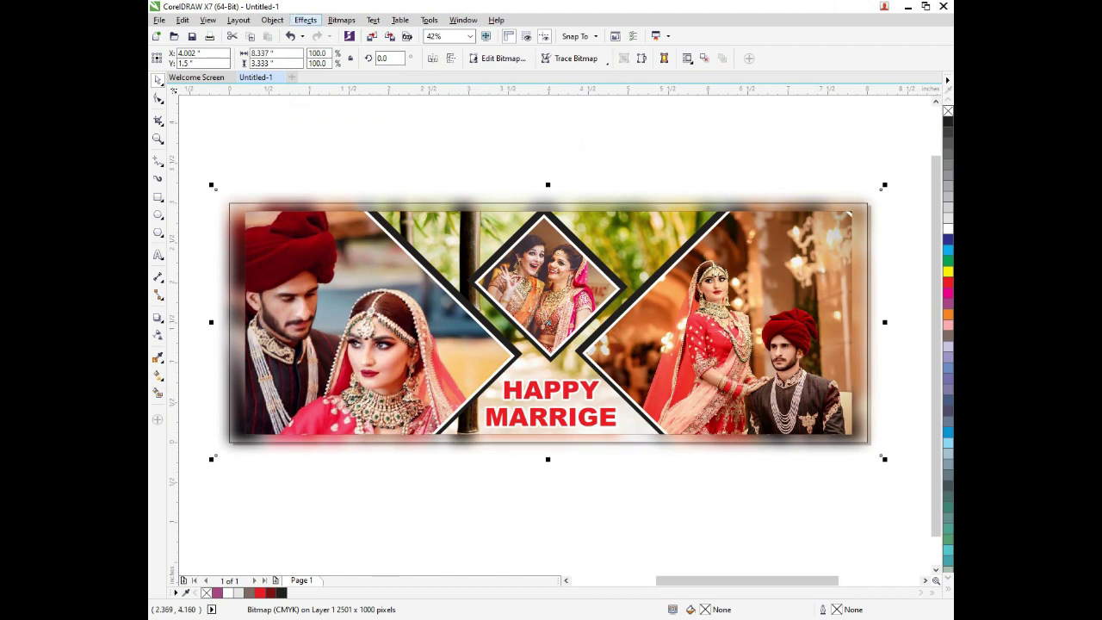
click(272, 19)
mouse_move(295, 128)
click(460, 128)
click(459, 209)
click(454, 170)
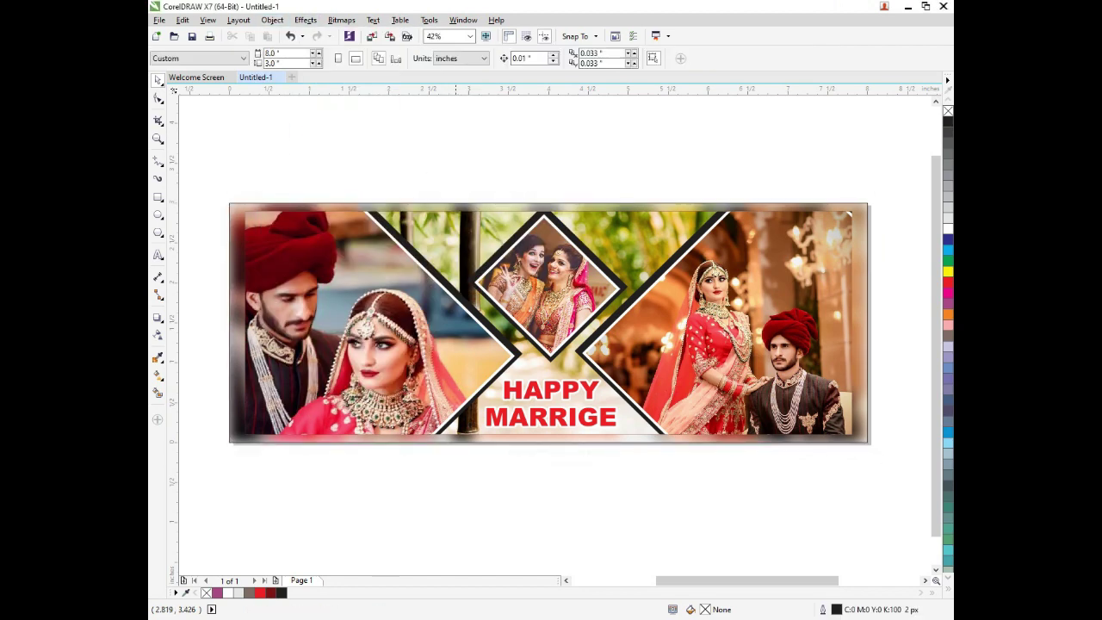
Give the inner photo layout a white outline with a width of 30 px.
scroll(453, 170, up, 1)
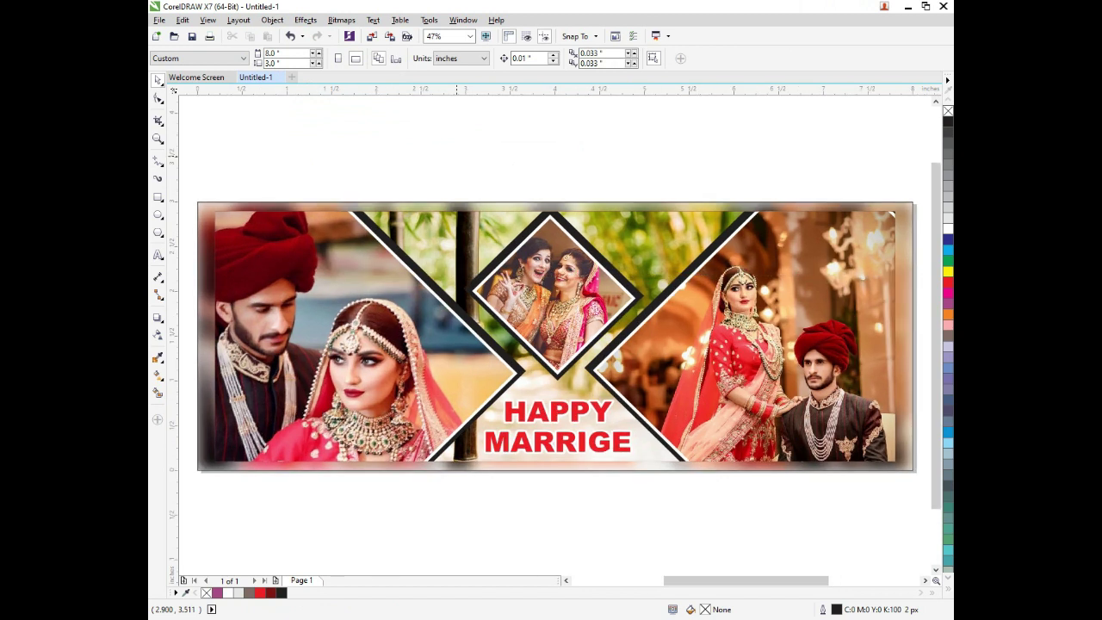
click(377, 264)
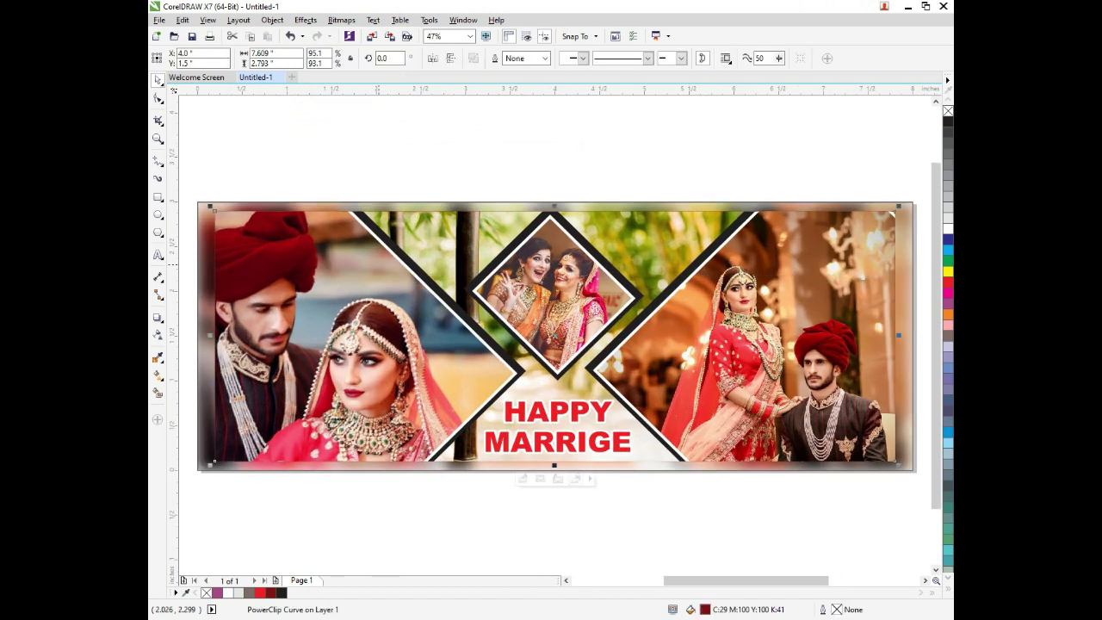
right_click(947, 229)
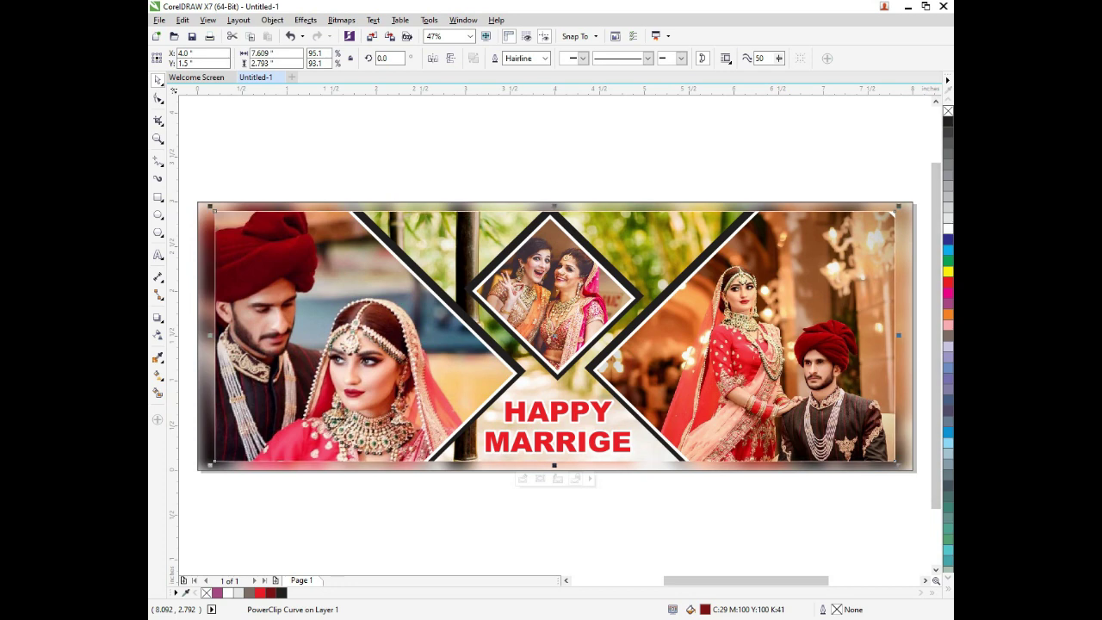
key(F12)
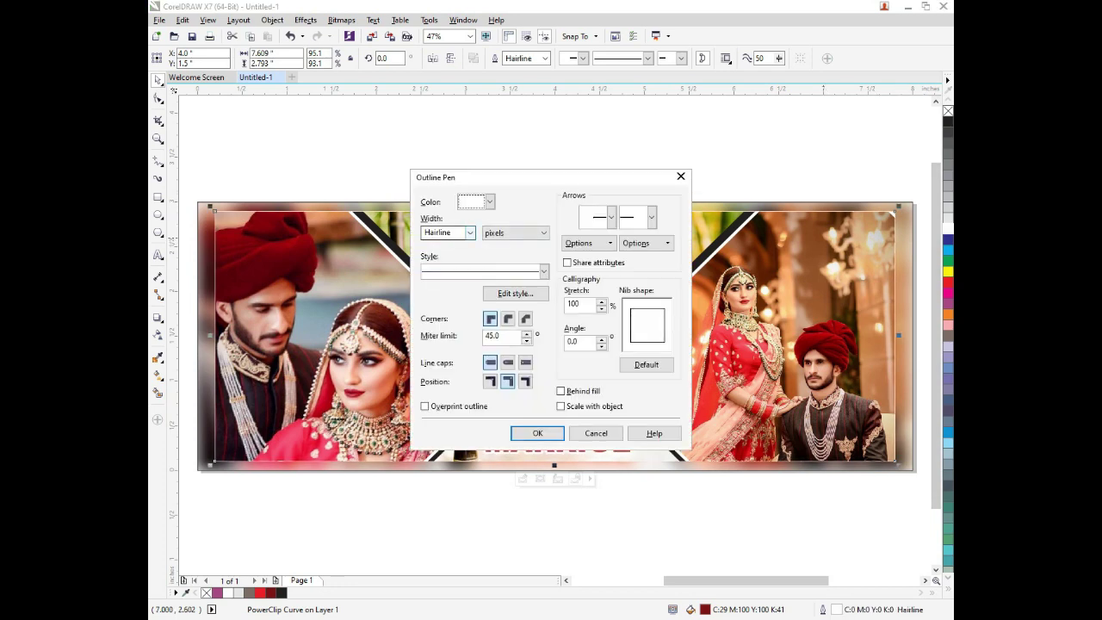
key(Tab)
text(30)
key(Return)
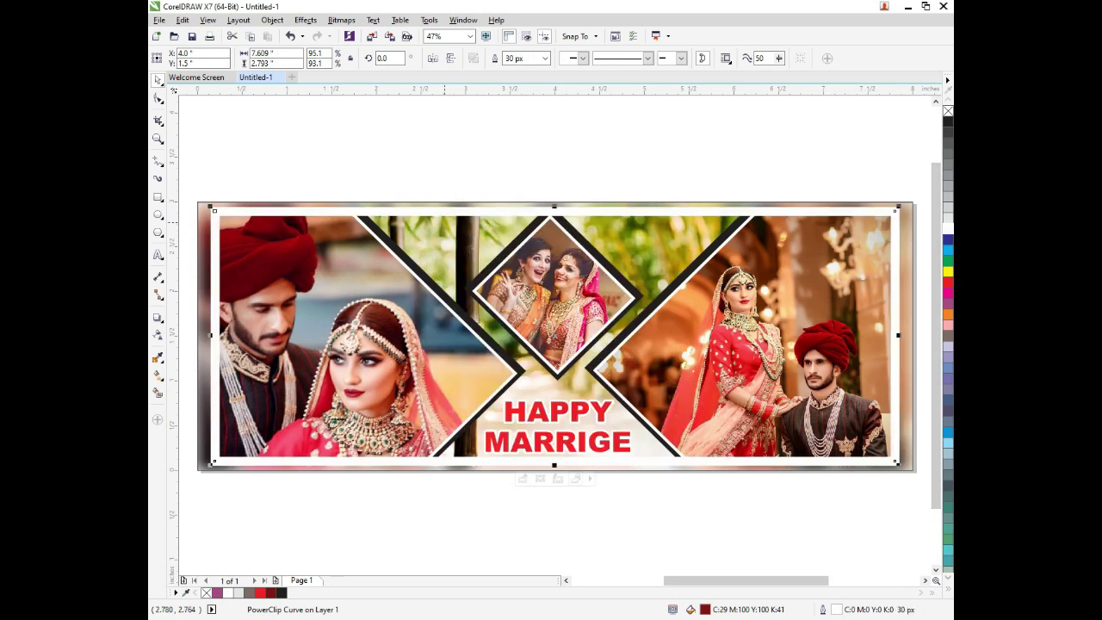
Set the inner layout's outline to round line caps and make it scale with the object.
key(F12)
click(508, 362)
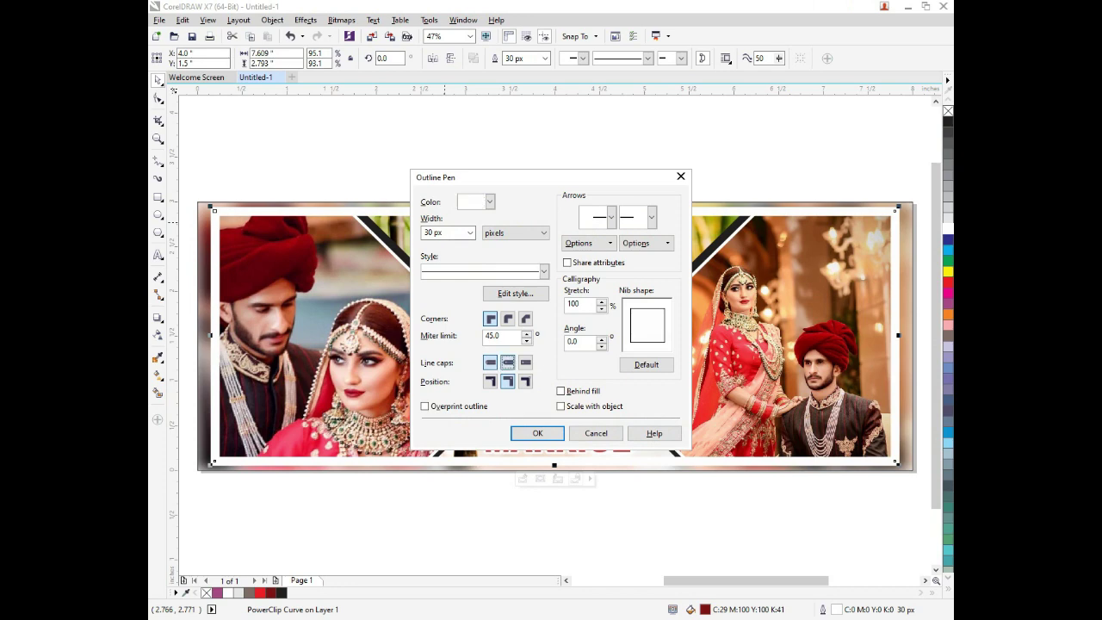
click(561, 406)
click(537, 433)
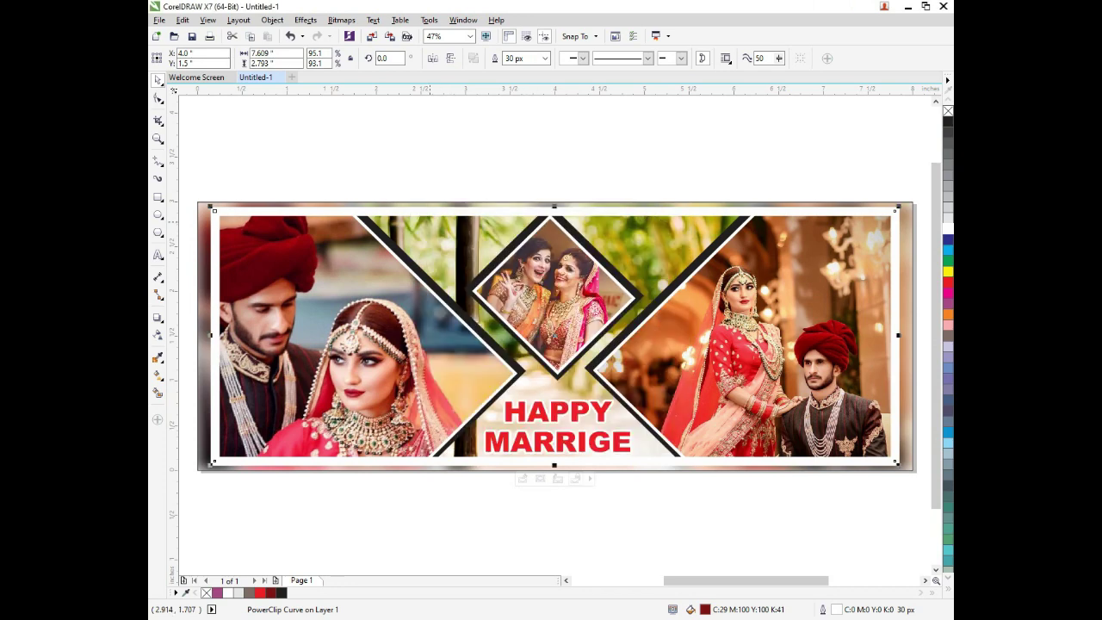
Reduce the inner layout's white outline width to 20 px.
key(F12)
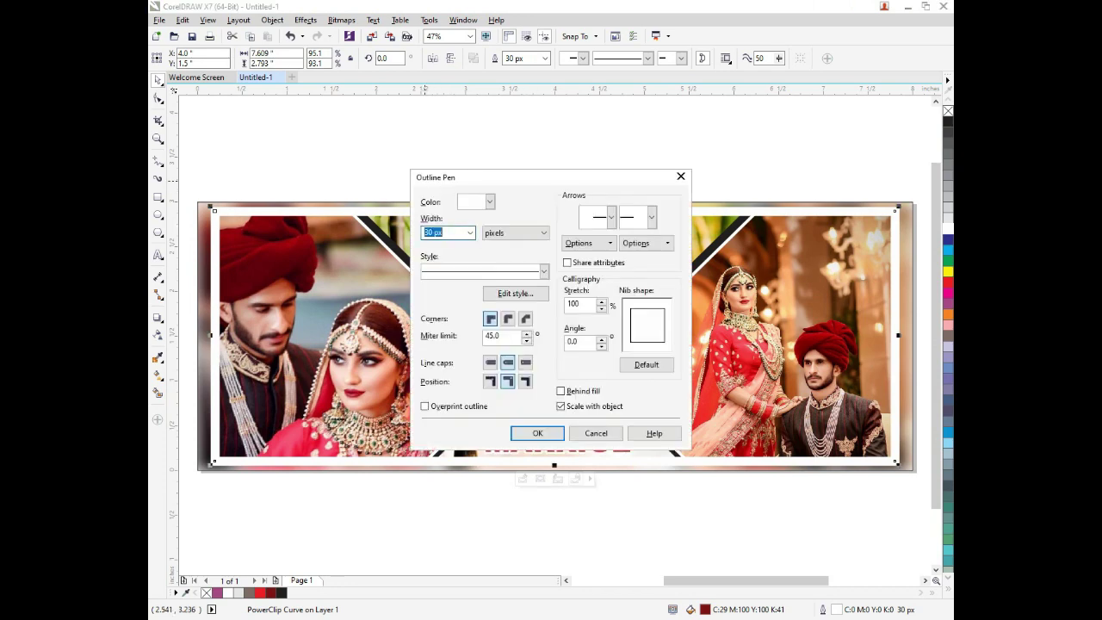
text(20)
key(Return)
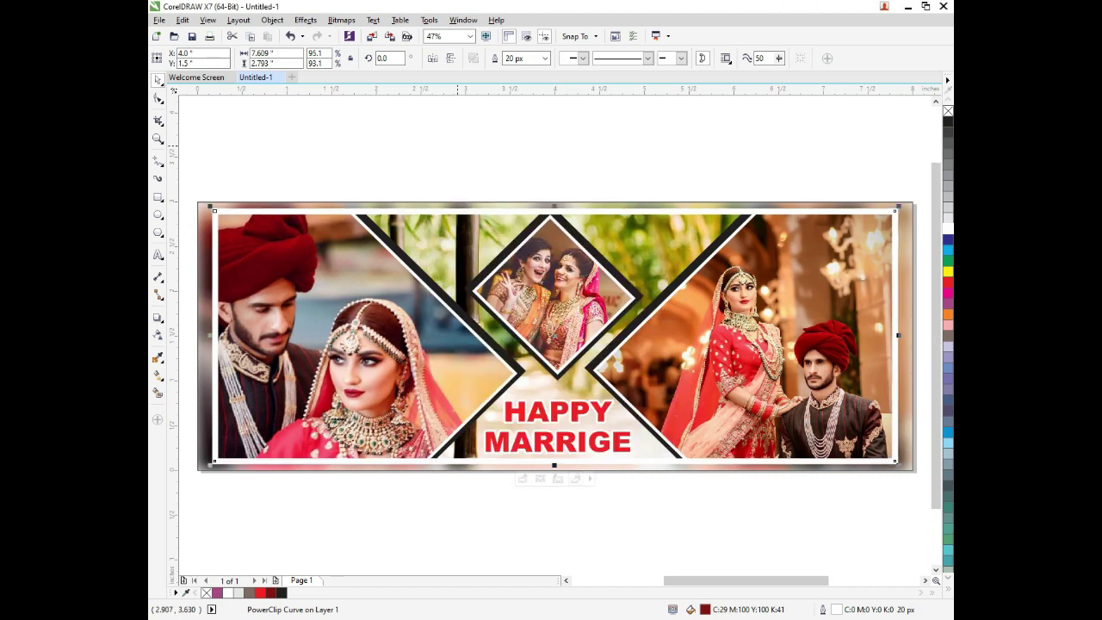
Make the inner layout's white outline slightly thinner still and deselect the layout.
key(F12)
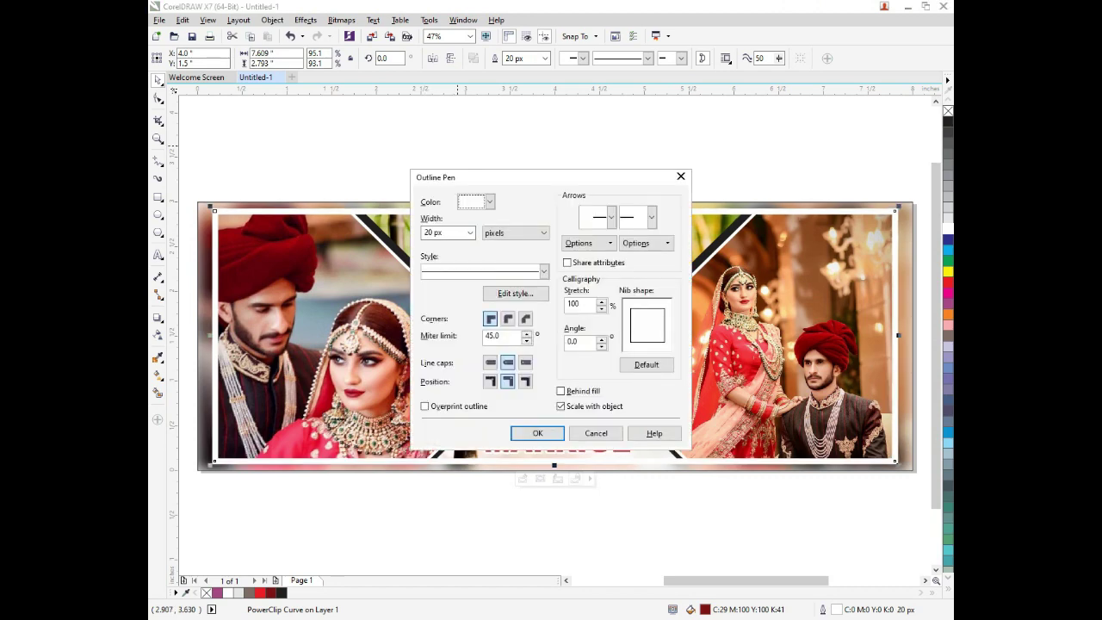
key(Tab)
key(Return)
key(Escape)
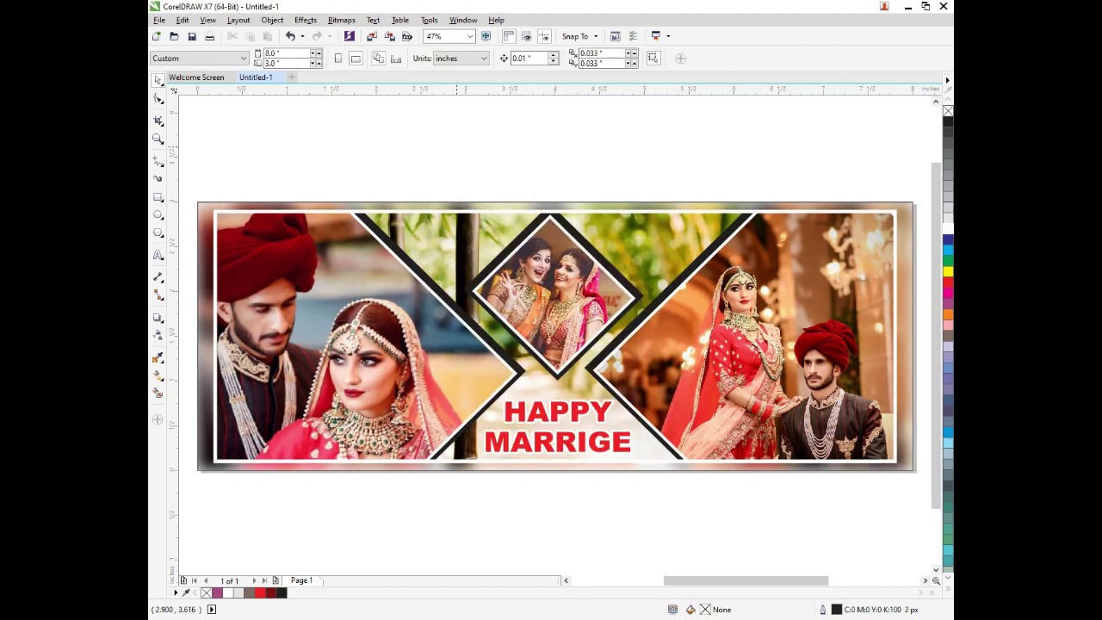
scroll(482, 151, down, 2)
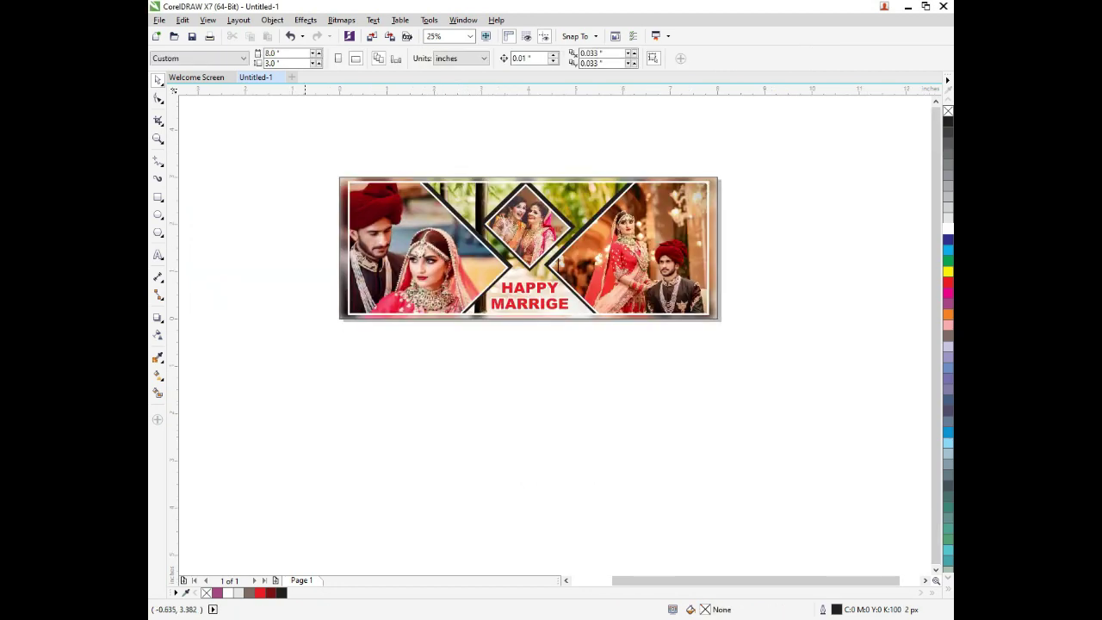
scroll(501, 111, up, 2)
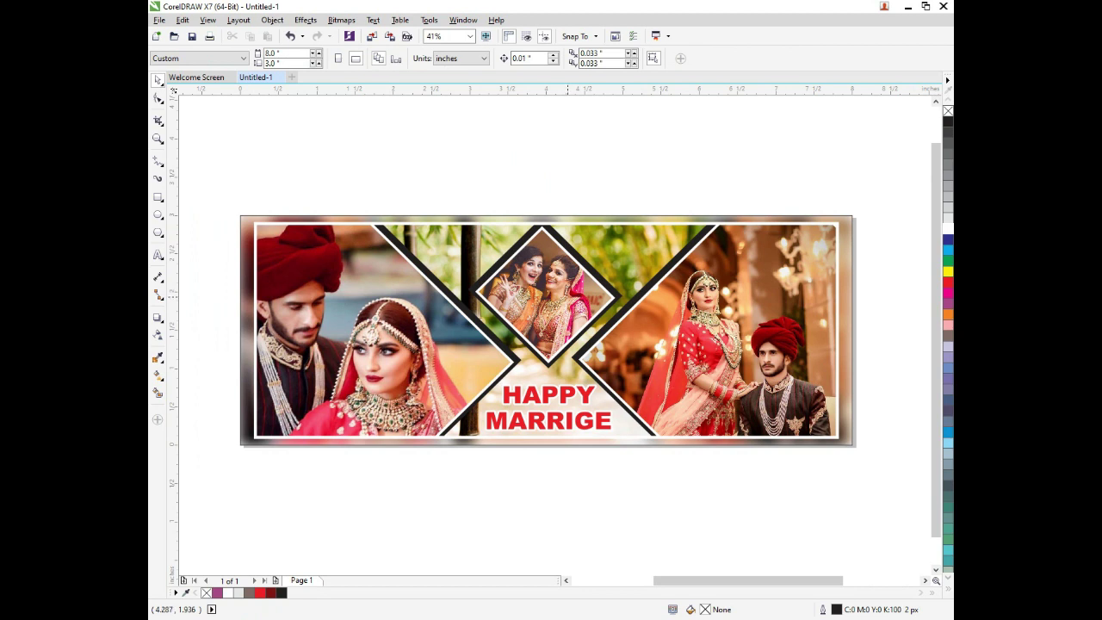